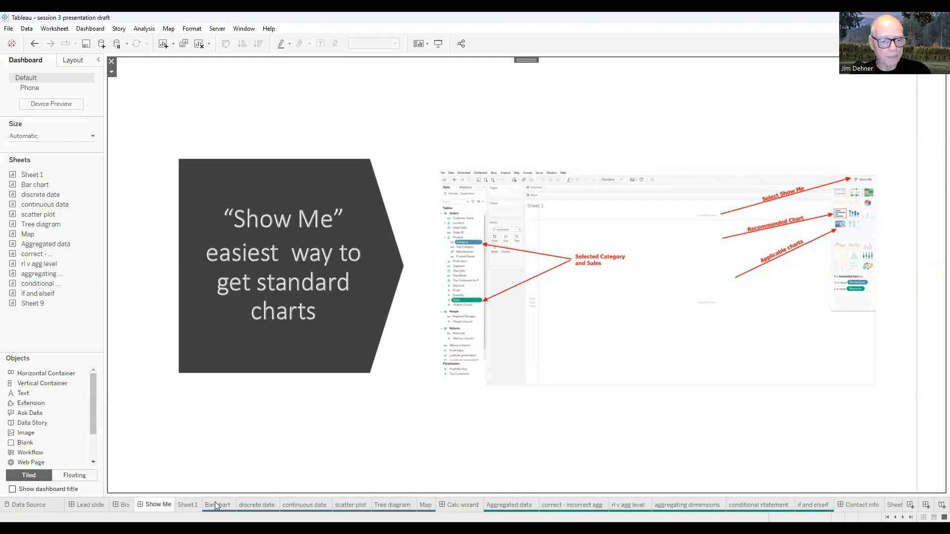
On Sheet 1, build a horizontal bar chart of Sales by Category using the Show Me recommendation
left_click(184, 505)
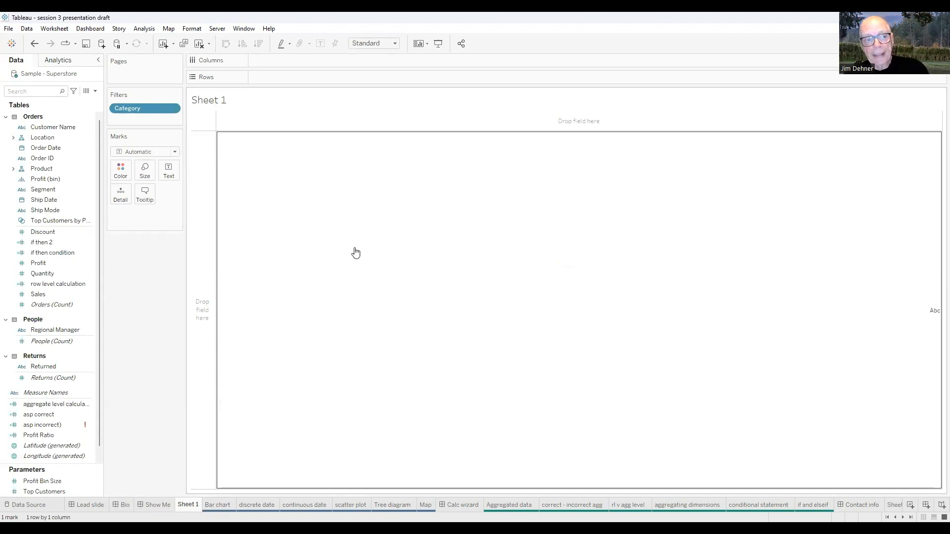
left_click(57, 211)
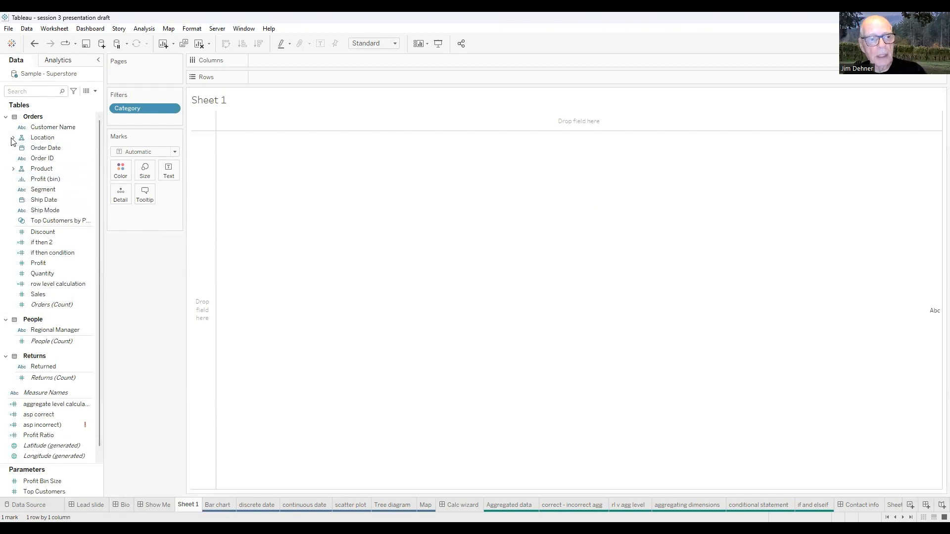
left_click(20, 170)
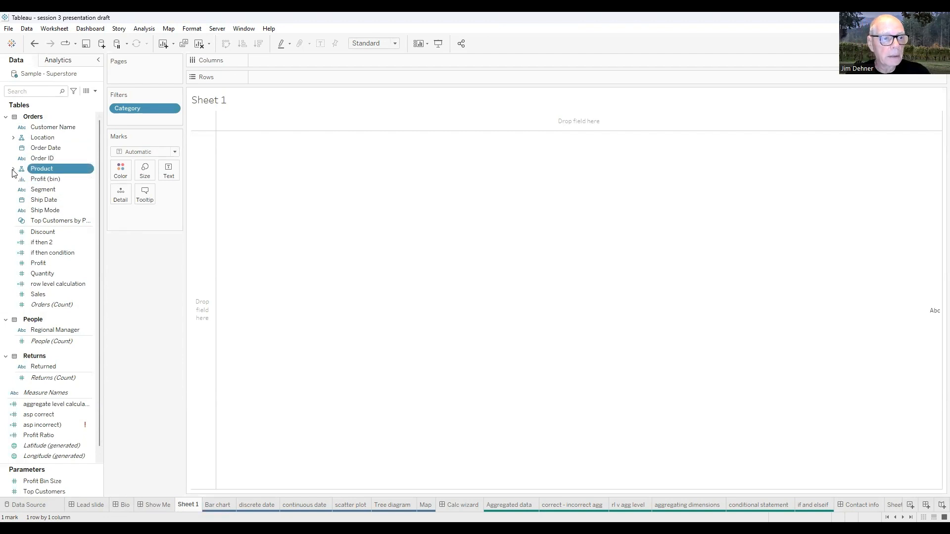
left_click(13, 169)
left_click(48, 181)
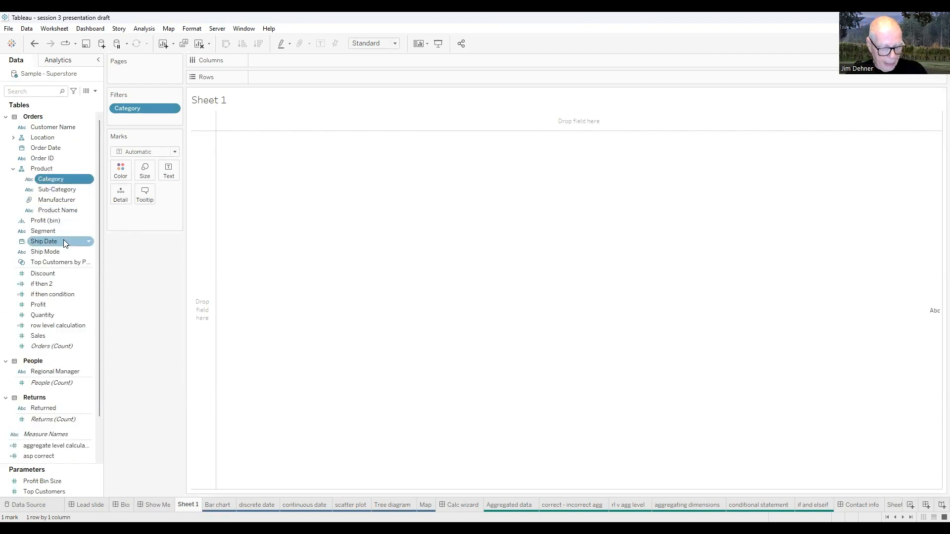
left_click(52, 336, "ctrl")
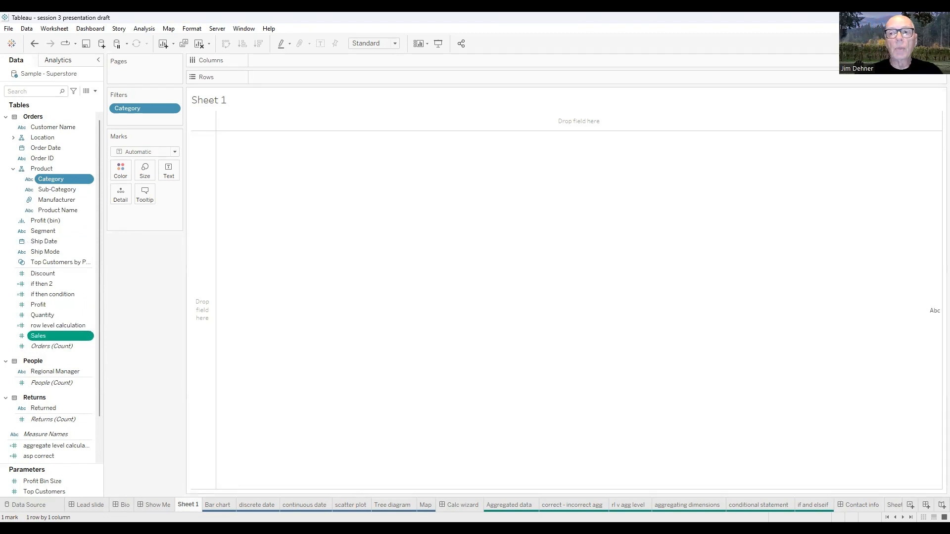
left_click(926, 43)
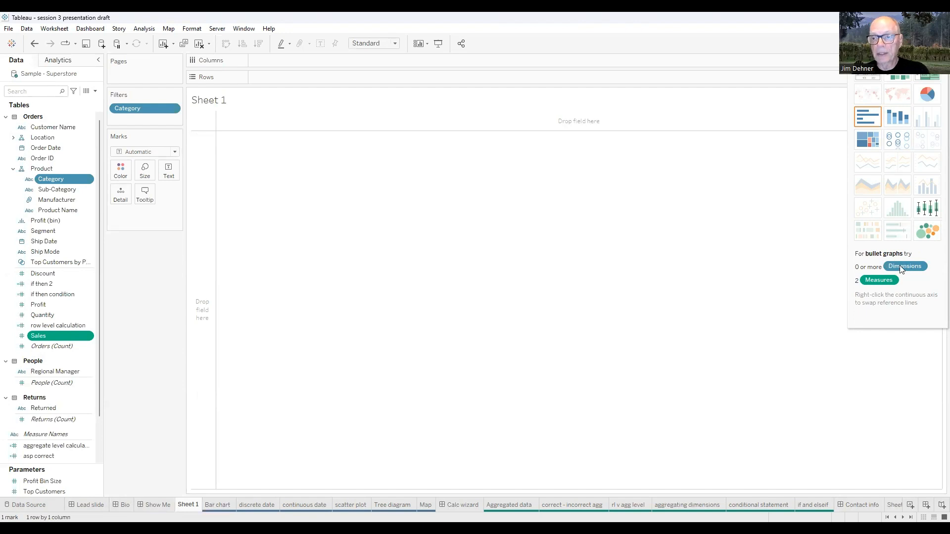
left_click(864, 119)
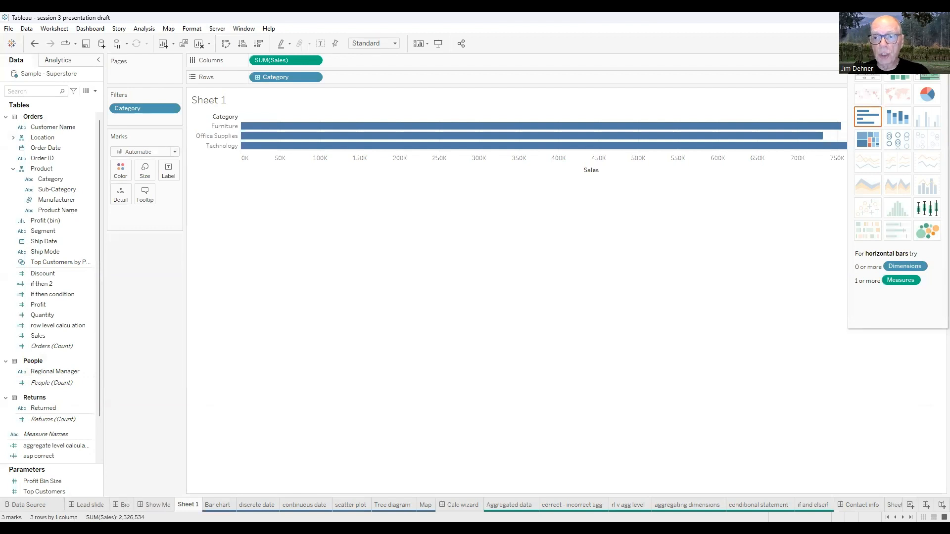
left_click(923, 44)
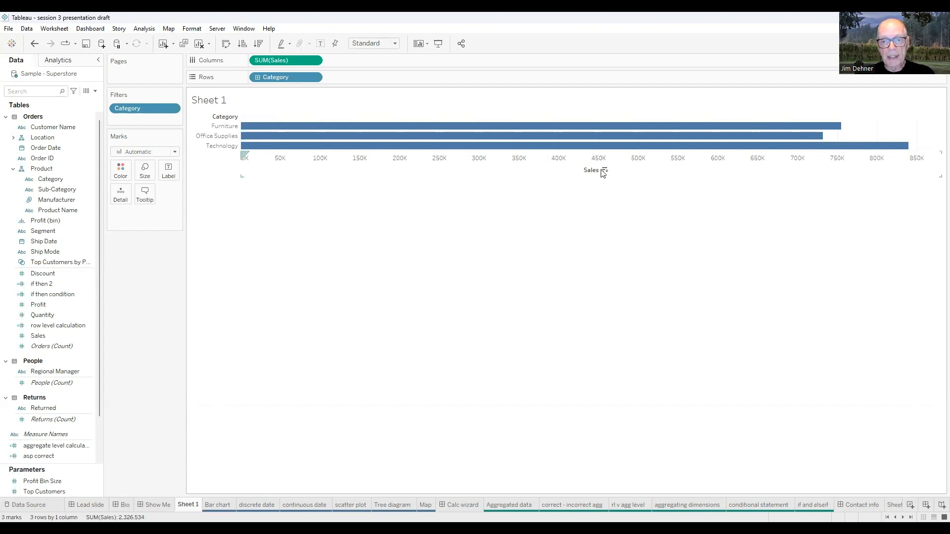
Cycle the Sales sort through its orders, ending with the categories in descending order of Sales
left_click(605, 171)
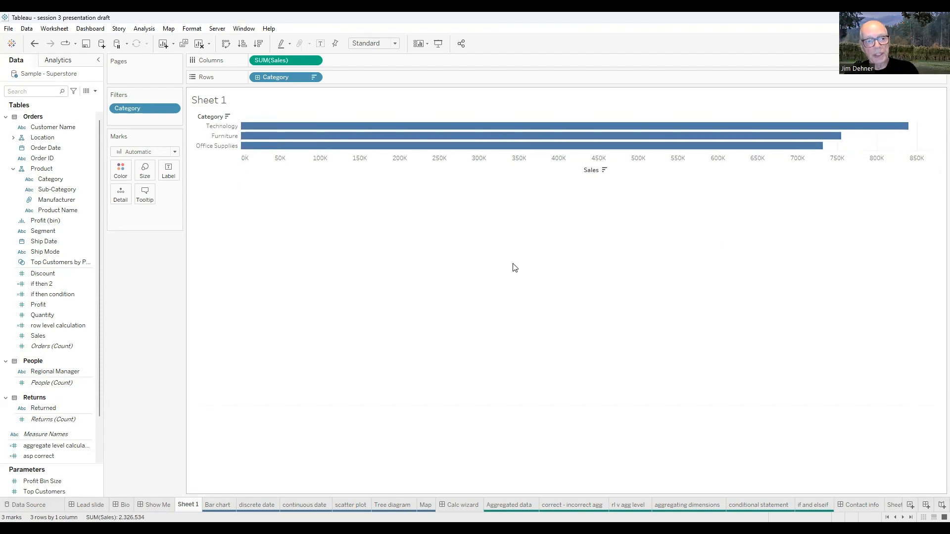
left_click(604, 171)
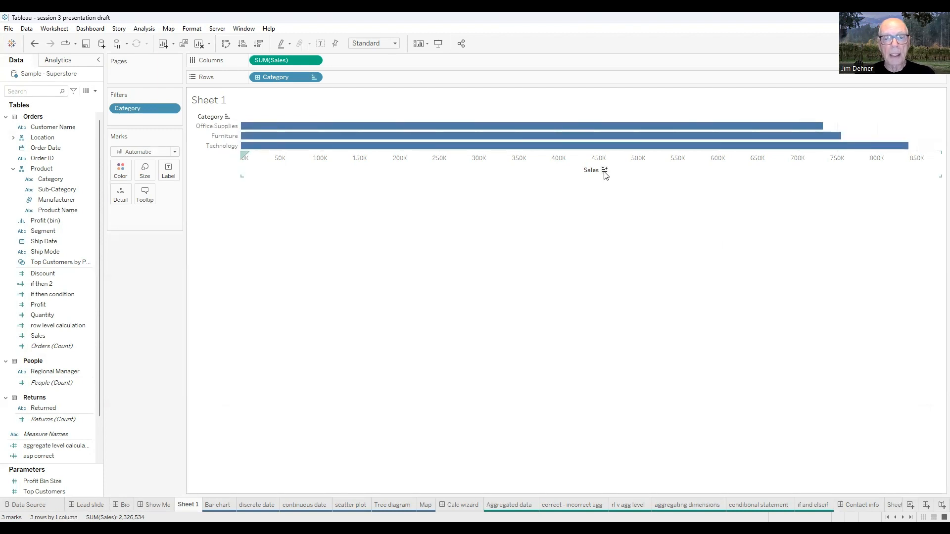
left_click(604, 170)
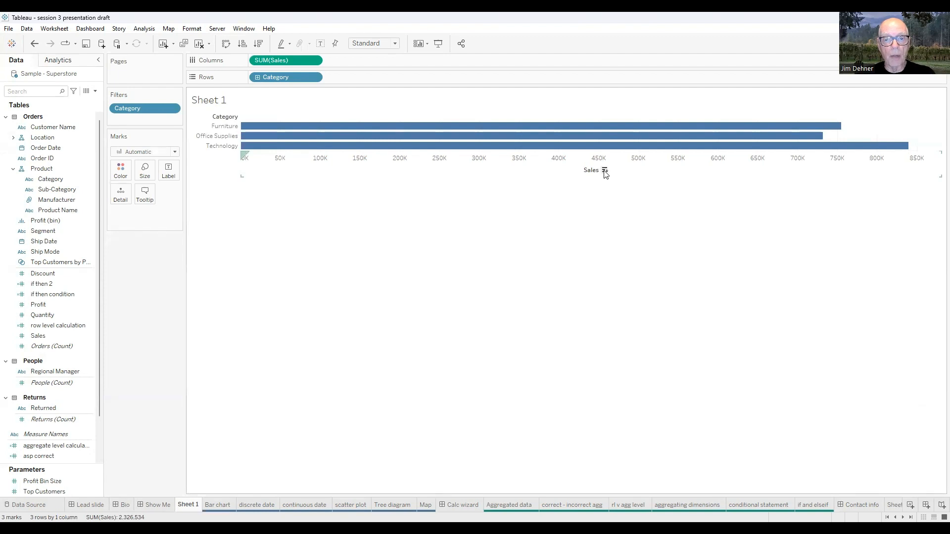
left_click(603, 171)
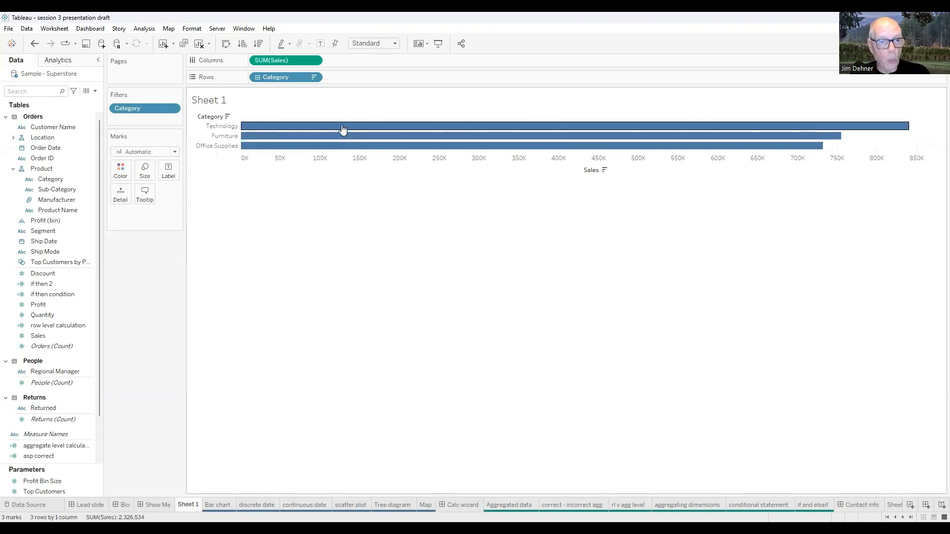
Drill Category down to Sub-Category in the rows and color the bars by Category
left_click(257, 78)
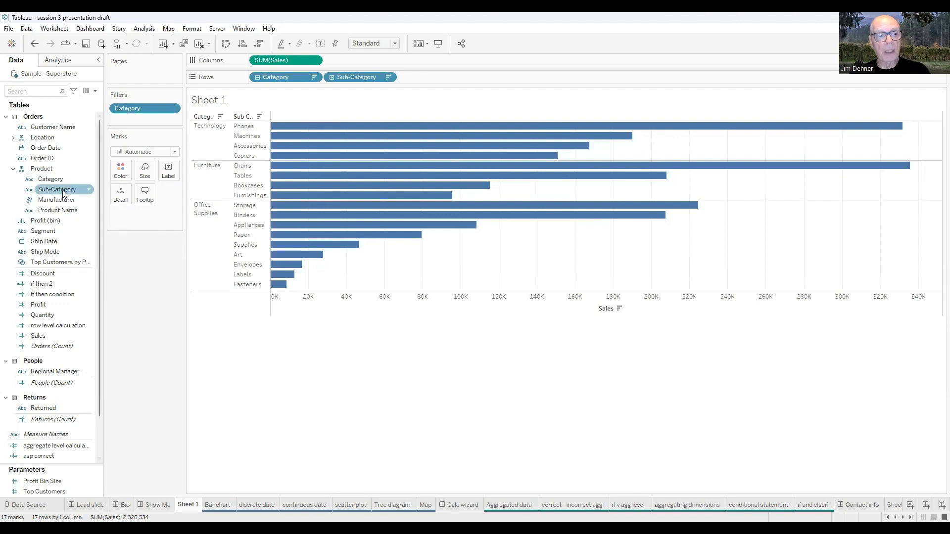
left_click_drag(48, 183, 118, 175)
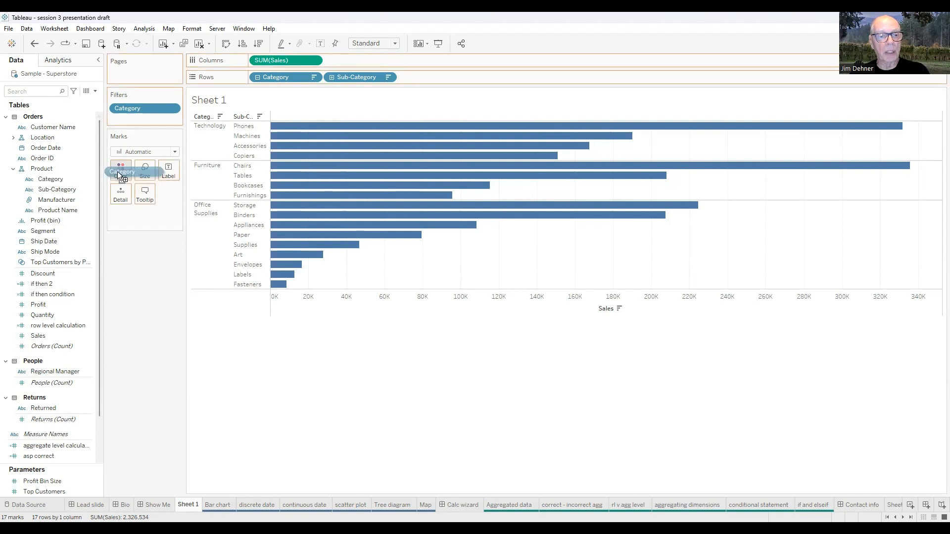
left_click_drag(119, 174, 121, 170)
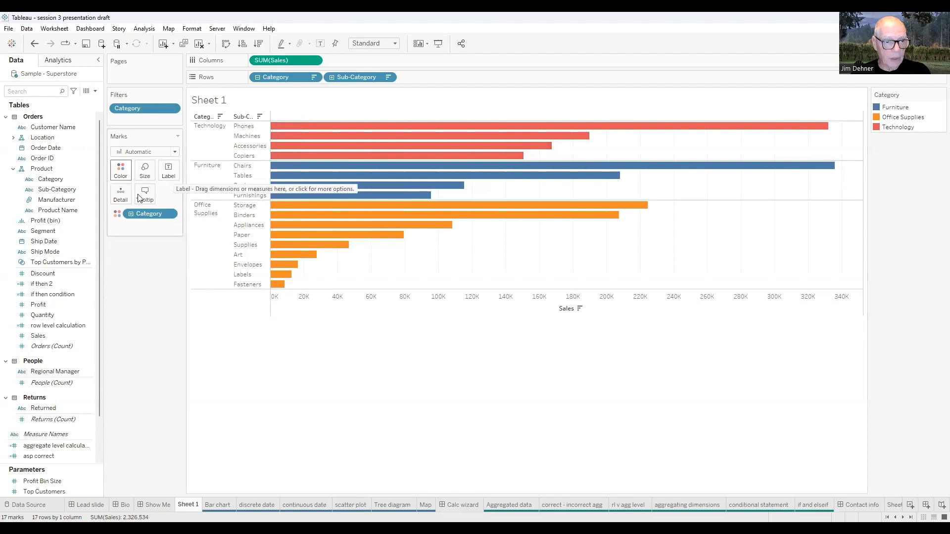
Show mark labels on the bars and make the label font bold
left_click(169, 175)
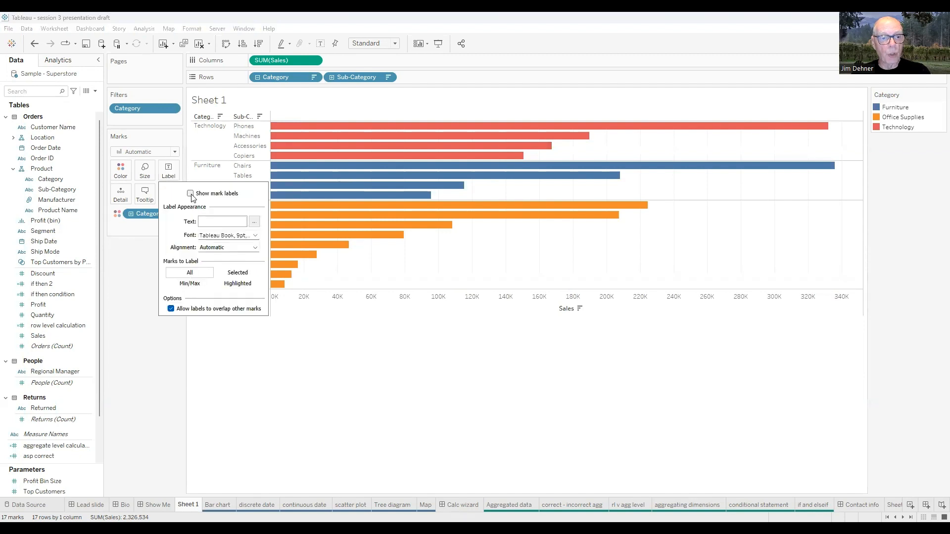
left_click(190, 194)
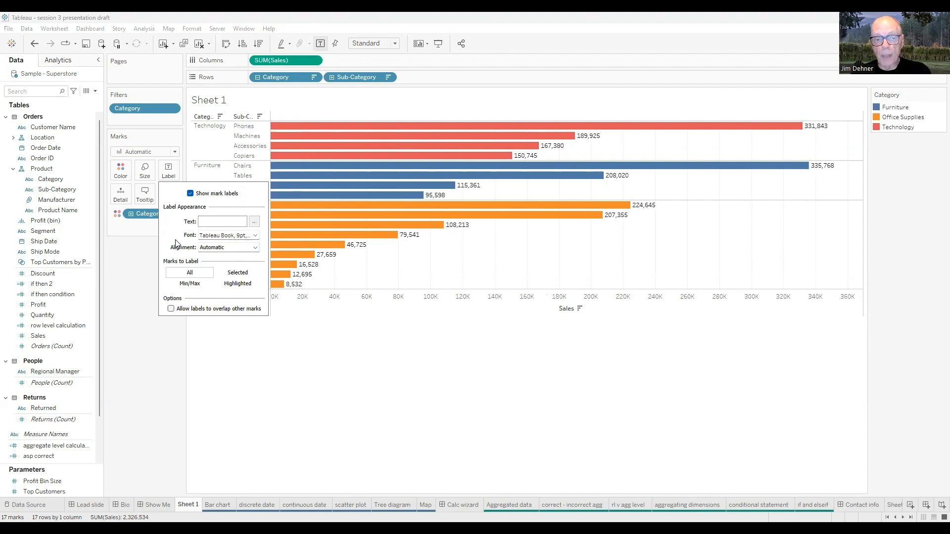
left_click(255, 237)
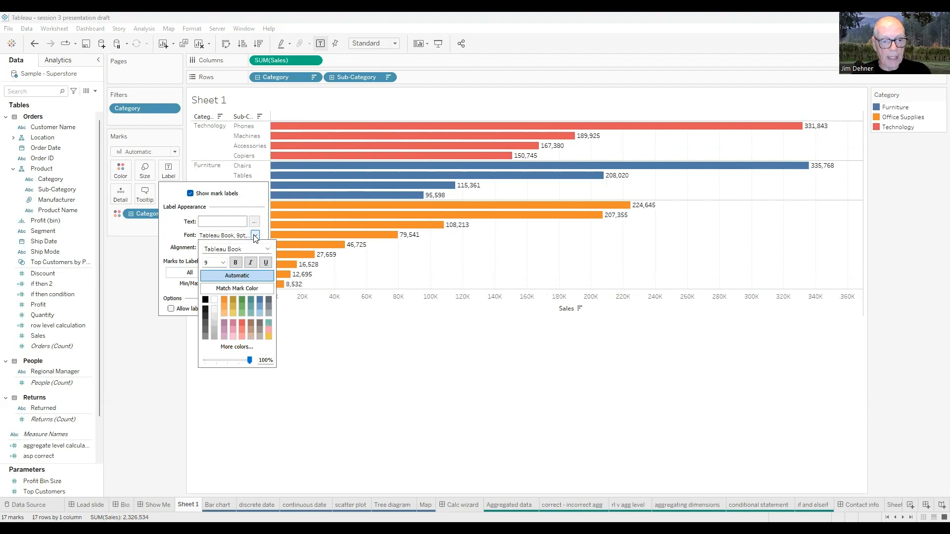
left_click(235, 264)
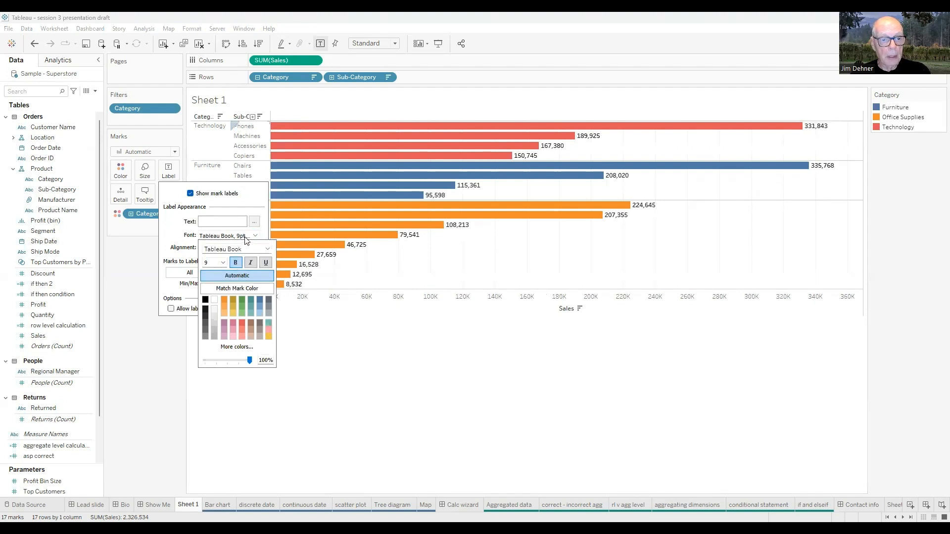
left_click(173, 230)
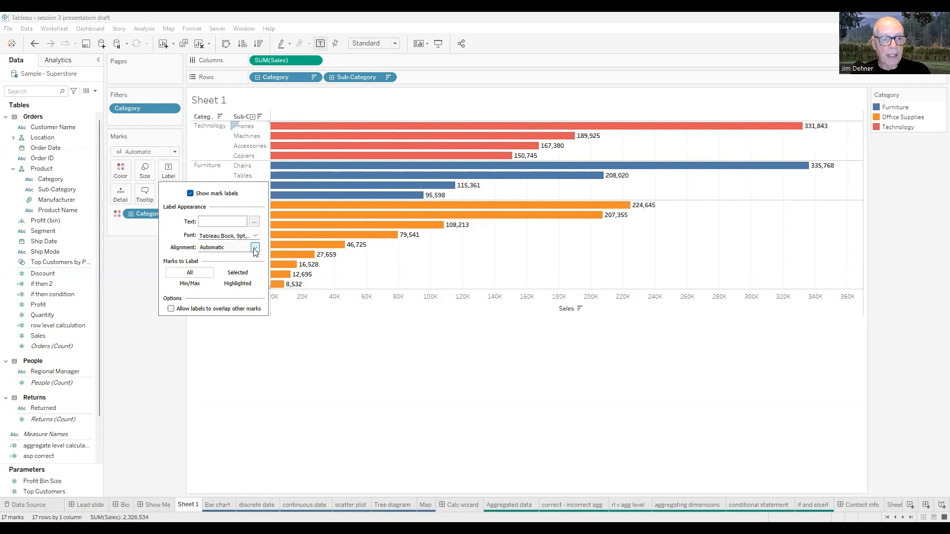
Set the horizontal alignment of the bar labels to right after trying center
left_click(255, 248)
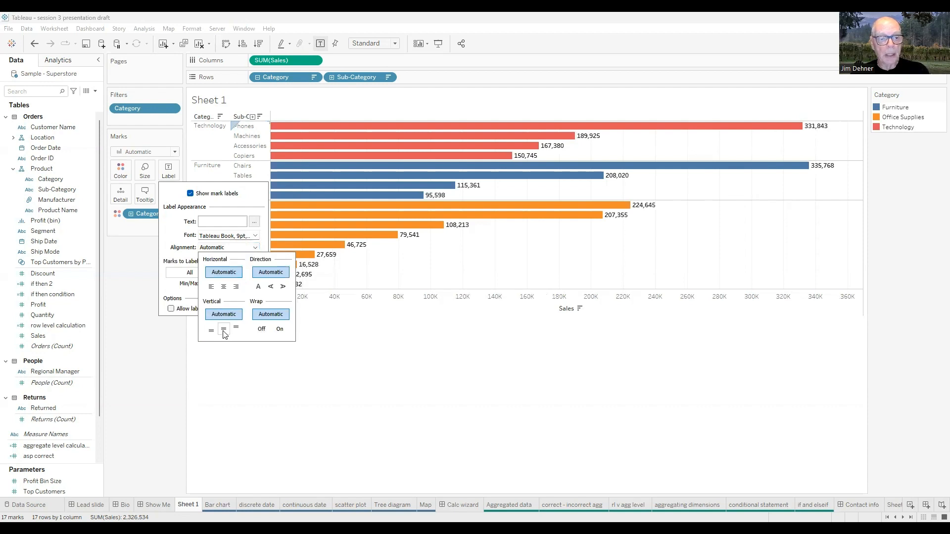
left_click(224, 288)
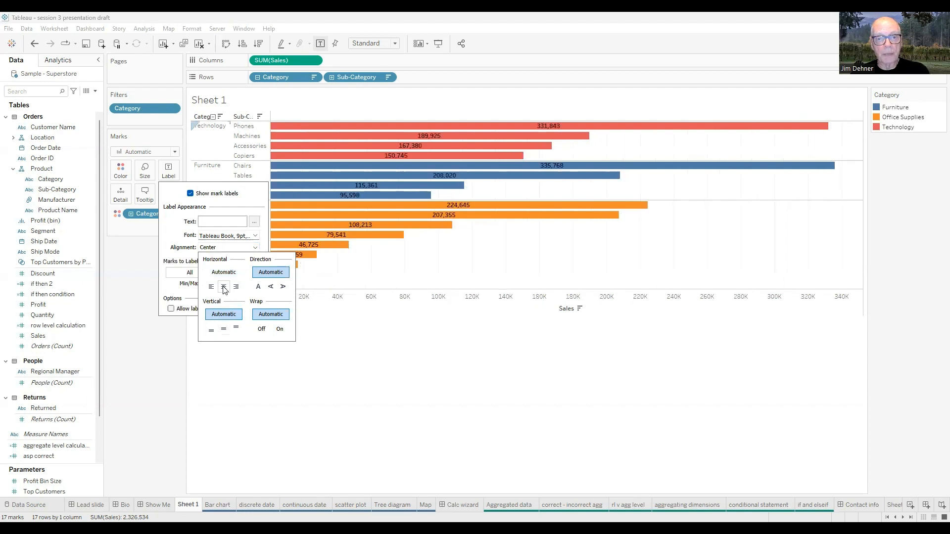
left_click(236, 286)
left_click(387, 394)
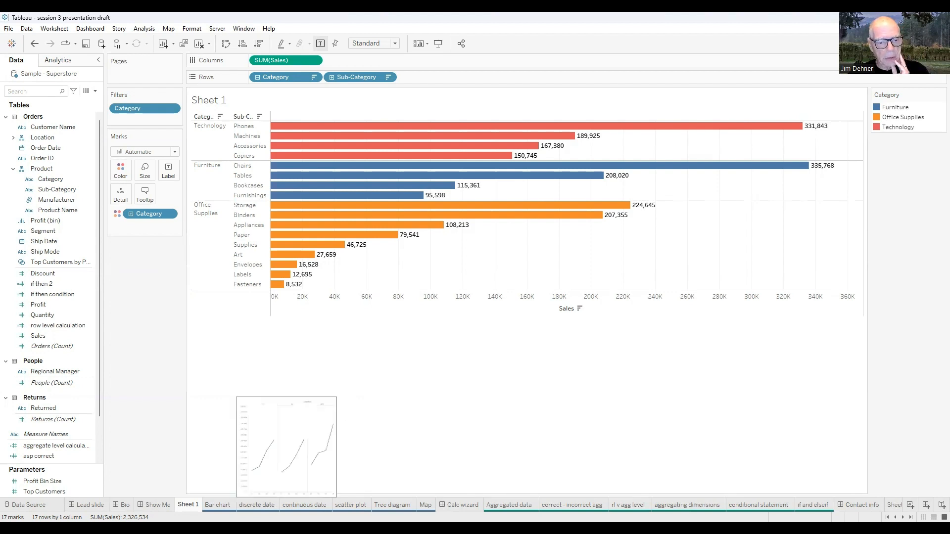
Open the discrete date sheet, expand the Order Date quarters to months and collapse them back to quarters
left_click(257, 504)
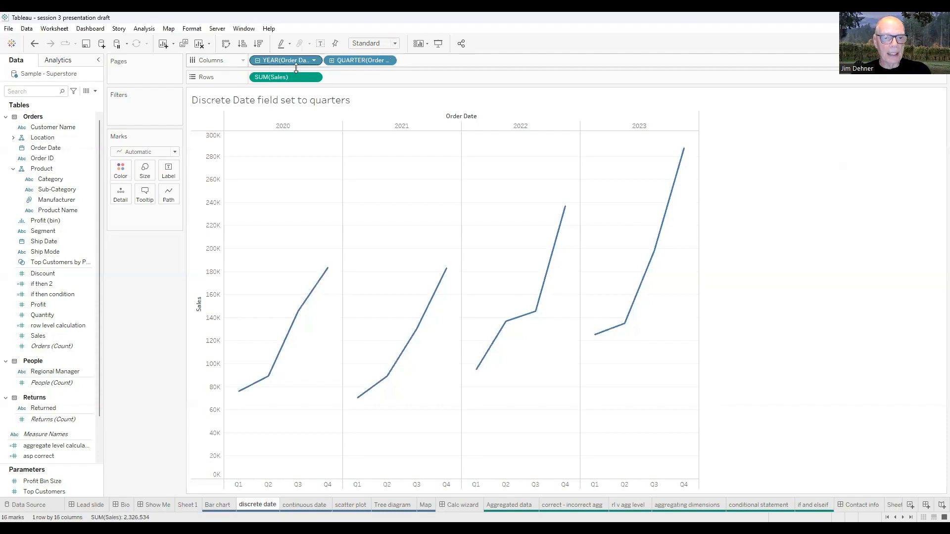
left_click(330, 60)
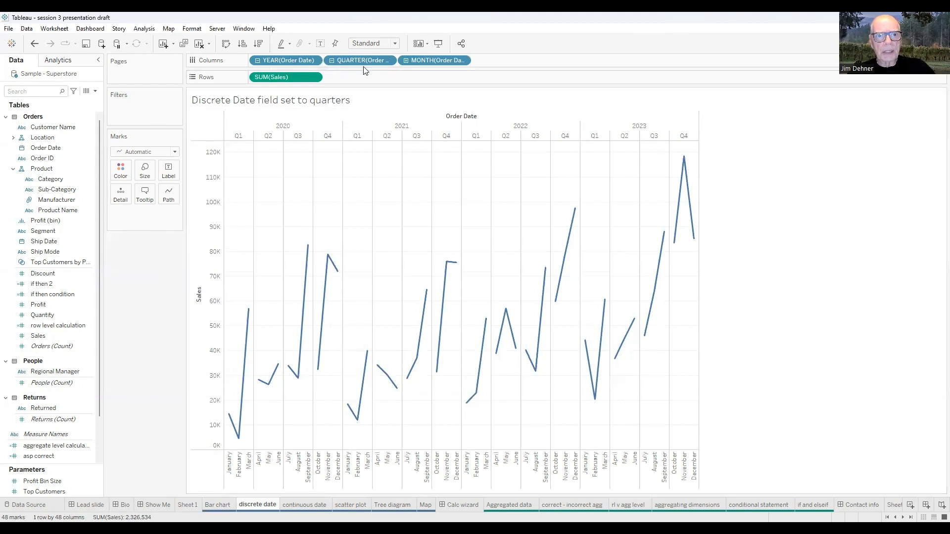
left_click(331, 60)
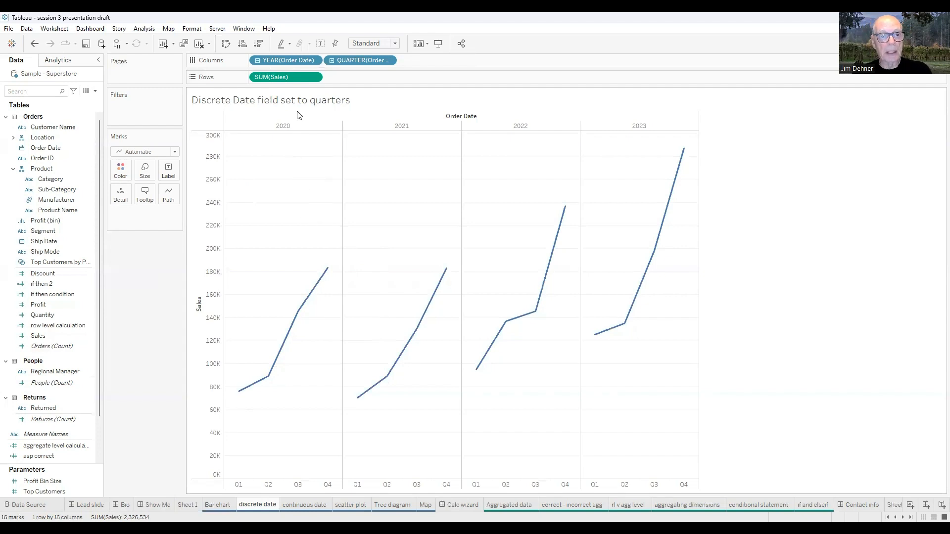
Change the Order Date quarter to the continuous Quarter (Q2 2015) format and remove the Order Date year from Columns
right_click(347, 59)
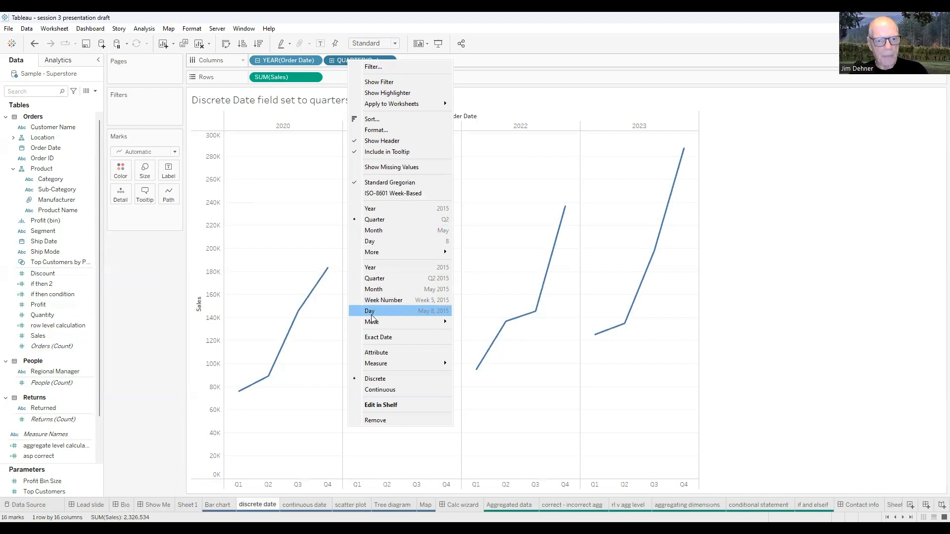
left_click(376, 280)
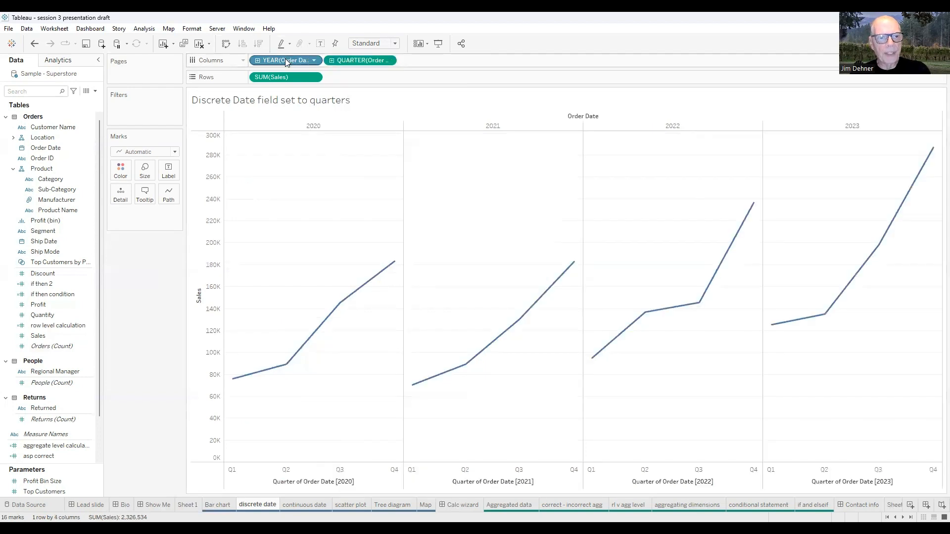
left_click_drag(155, 225, 156, 276)
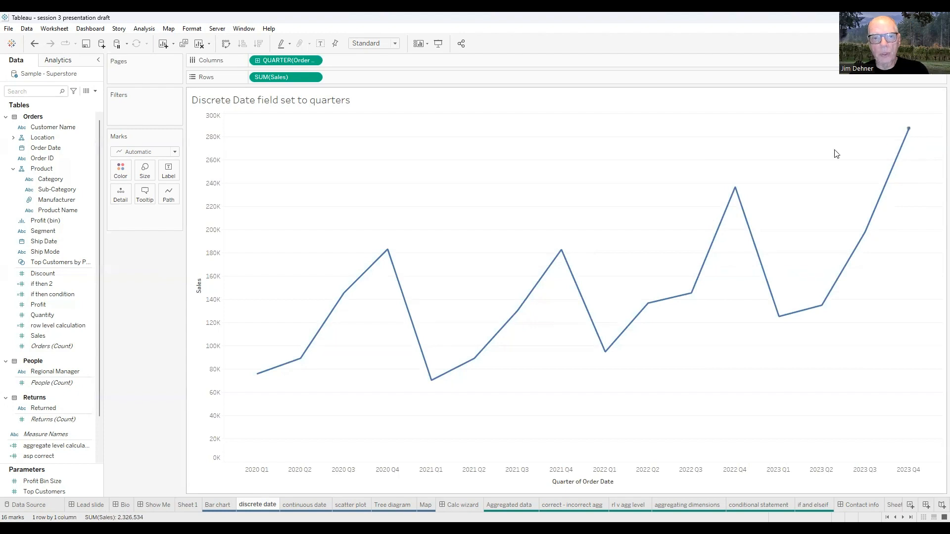
Drill the continuous Order Date quarter down to months and undo the change
left_click(257, 62)
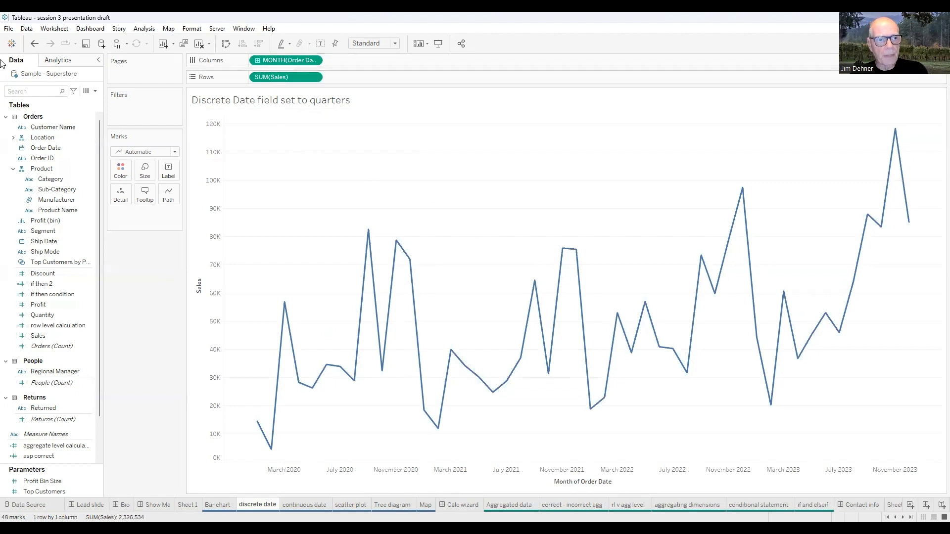
left_click(34, 43)
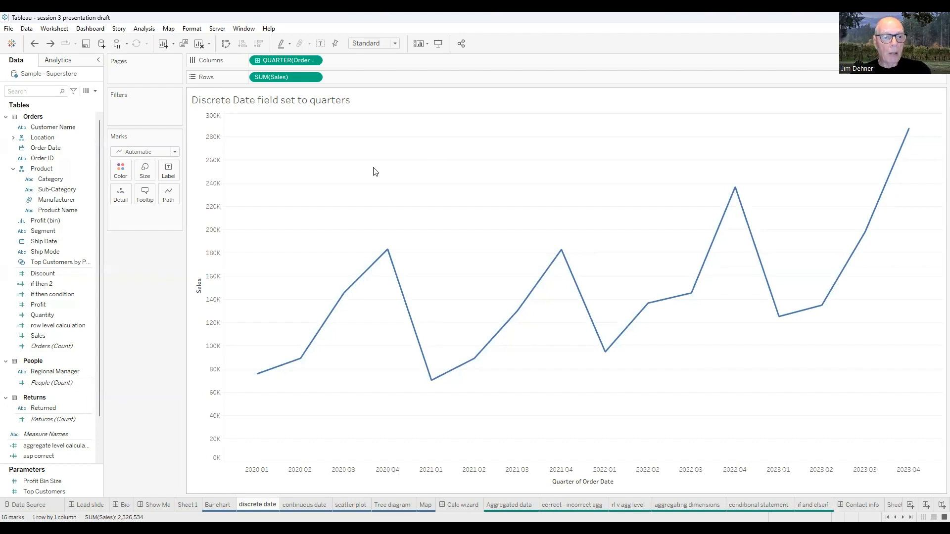
Show mark labels on the quarterly sales line, trying Min/Max and Line Ends before labelling all marks
left_click(169, 171)
left_click(191, 194)
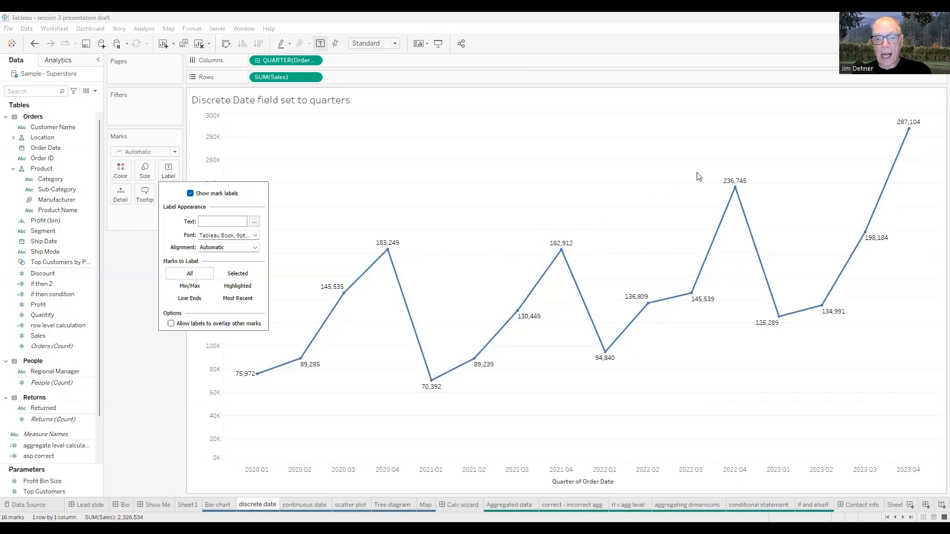
left_click(193, 290)
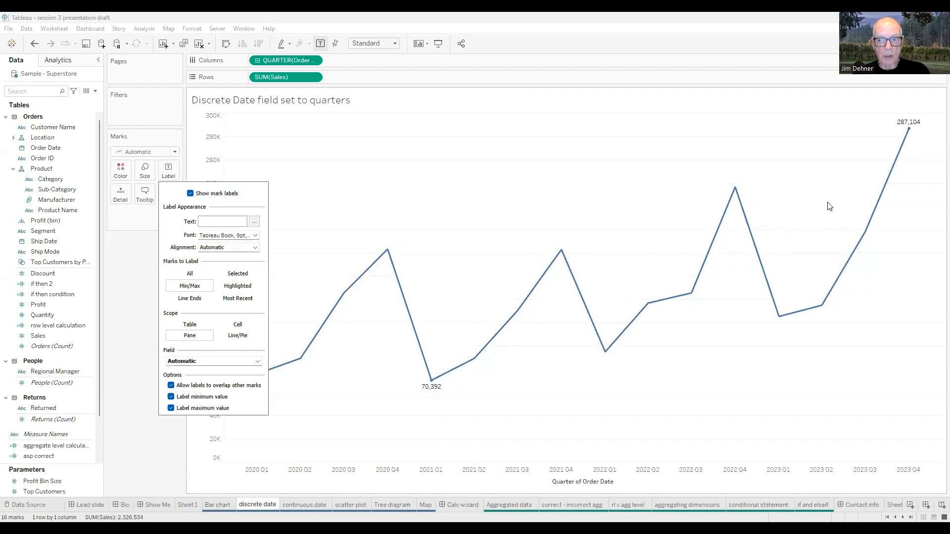
left_click(191, 300)
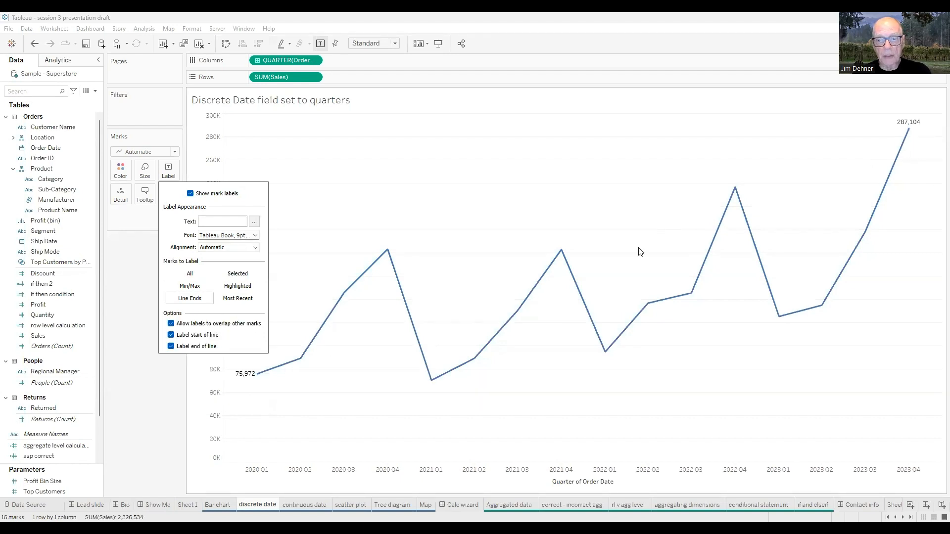
left_click(192, 275)
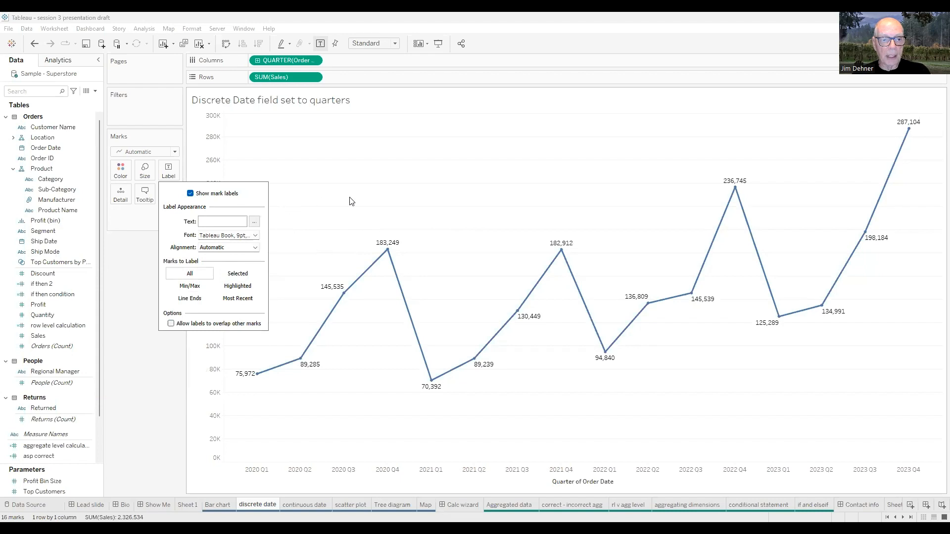
Turn off the mark labels on the quarterly sales line, then split and colour it by Category
left_click(191, 194)
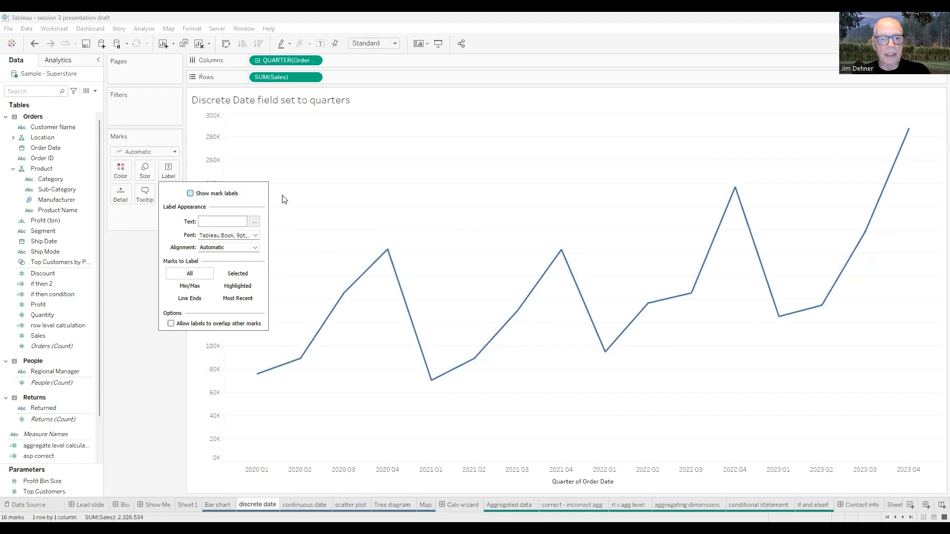
left_click(391, 201)
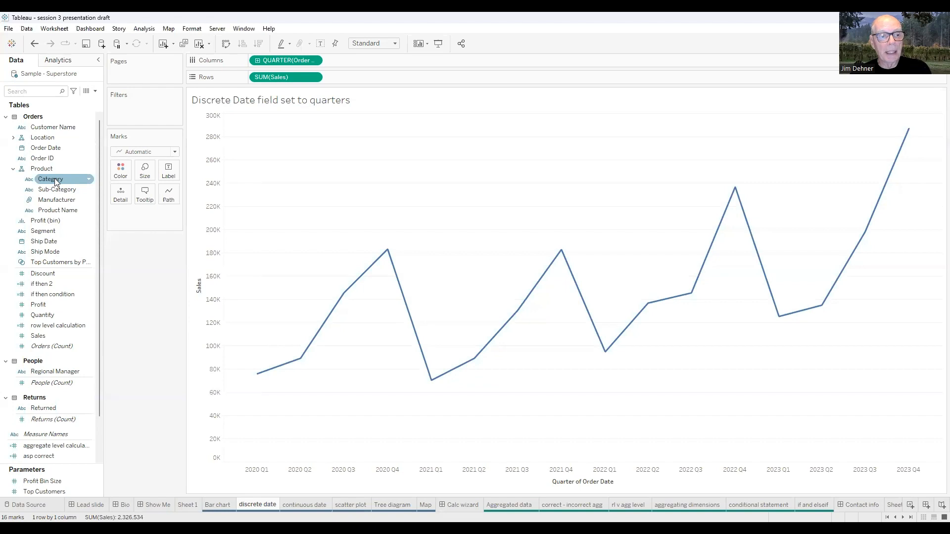
left_click_drag(55, 182, 135, 218)
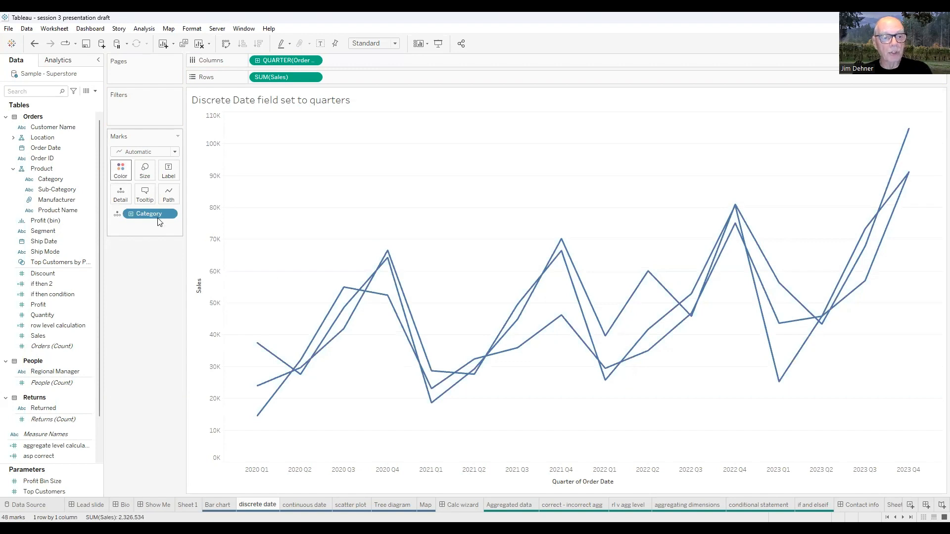
left_click(117, 215)
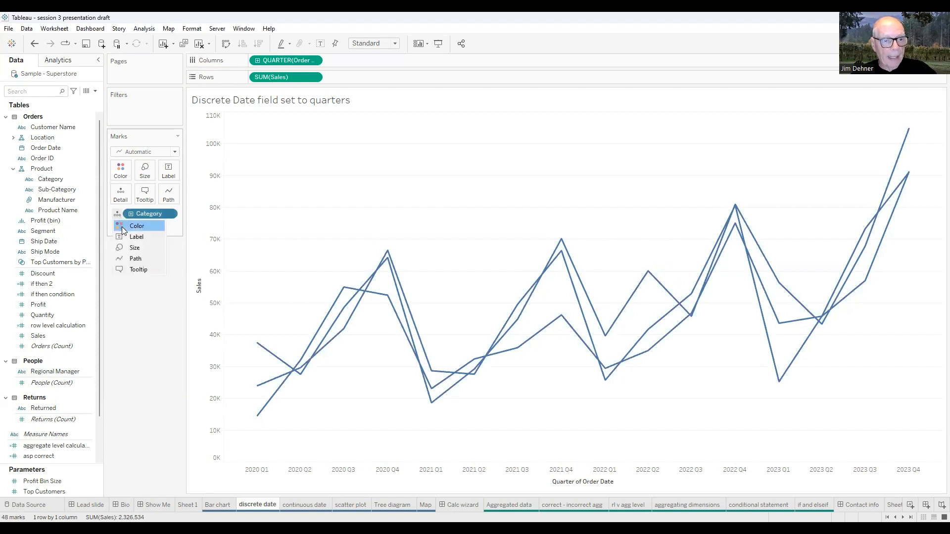
left_click(122, 228)
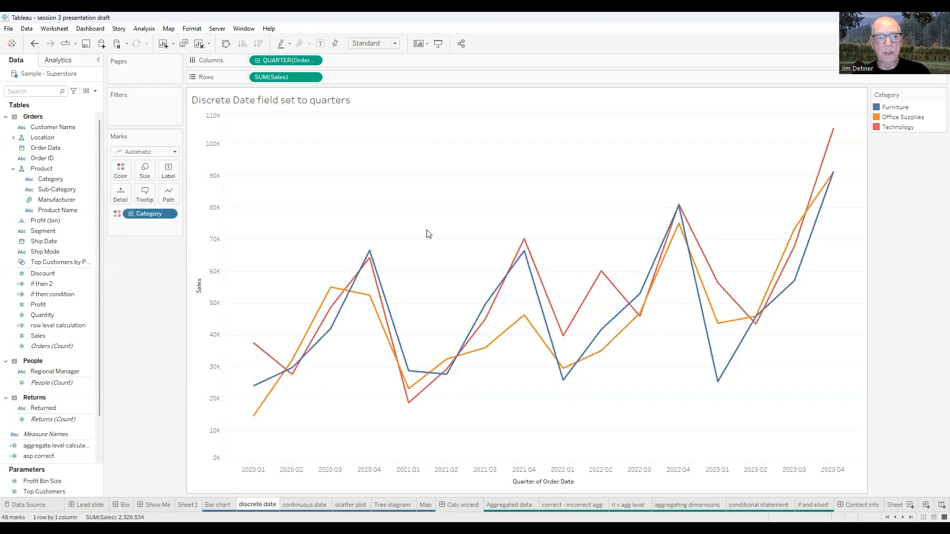
Filter the quarterly sales chart by Order Date years, keeping only 2022 and 2023
left_click(49, 148)
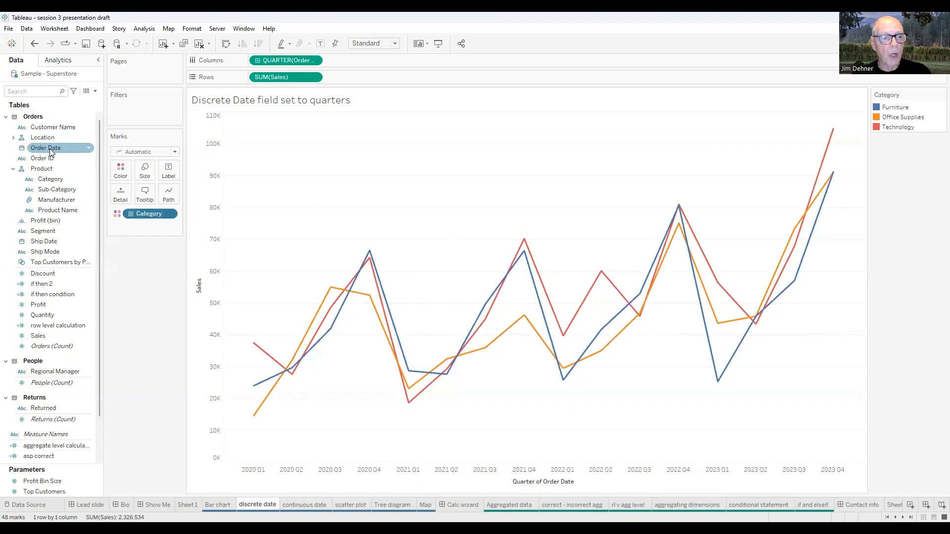
left_click_drag(48, 149, 137, 111)
left_click(418, 213)
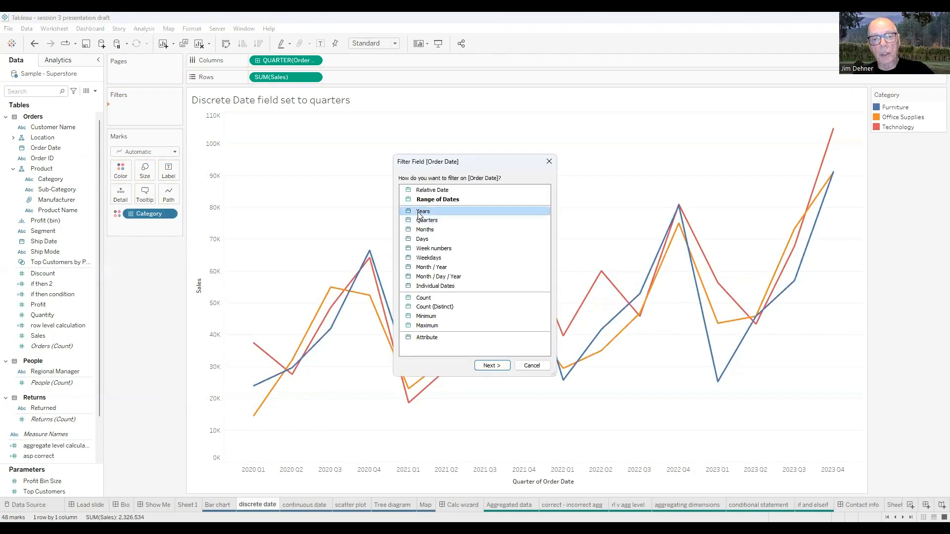
left_click(492, 366)
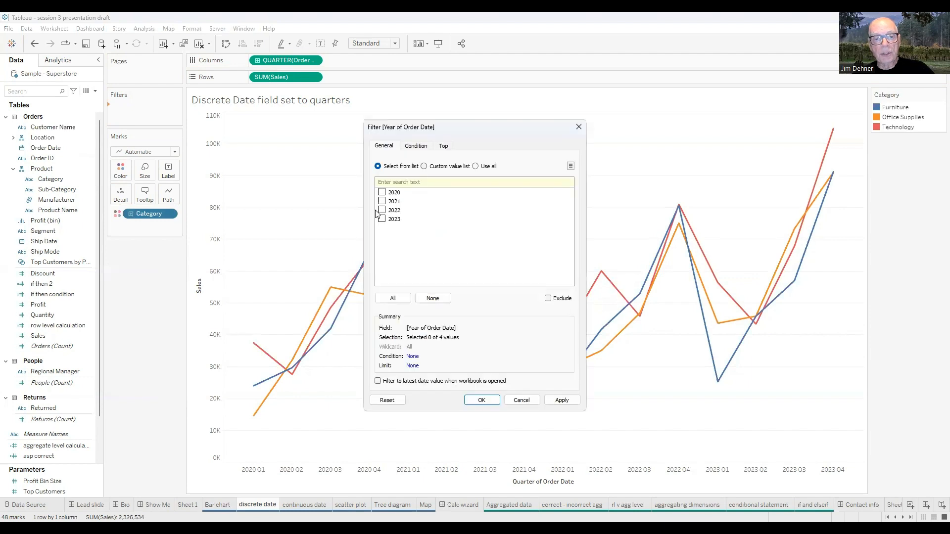
left_click(381, 210)
left_click(381, 219)
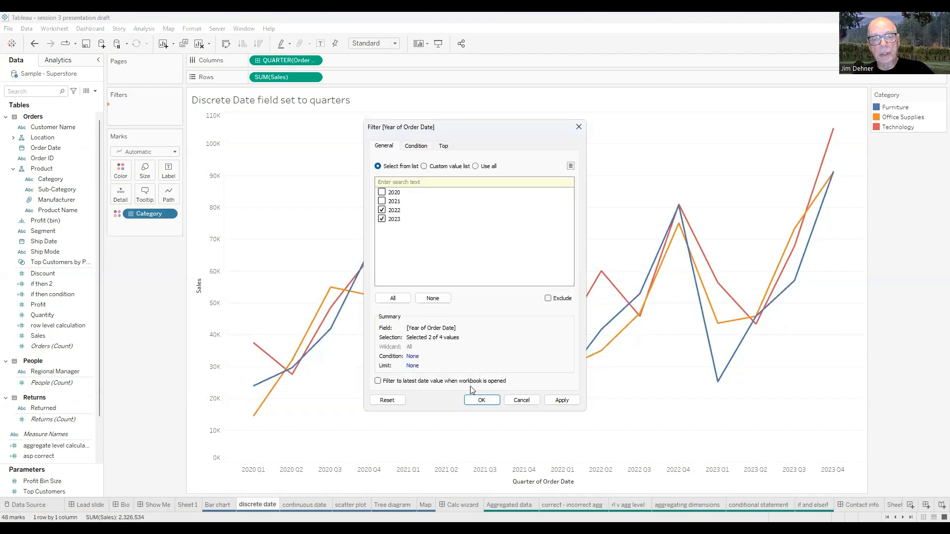
key("Return")
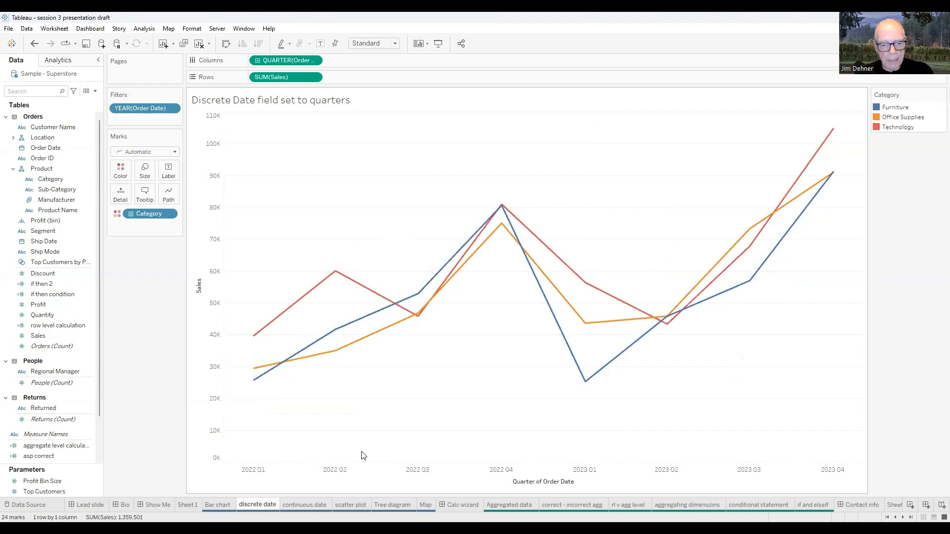
On the scatter plot sheet, remove the Sub-Category fields from the marks and include Technology in the Category filter
left_click(353, 504)
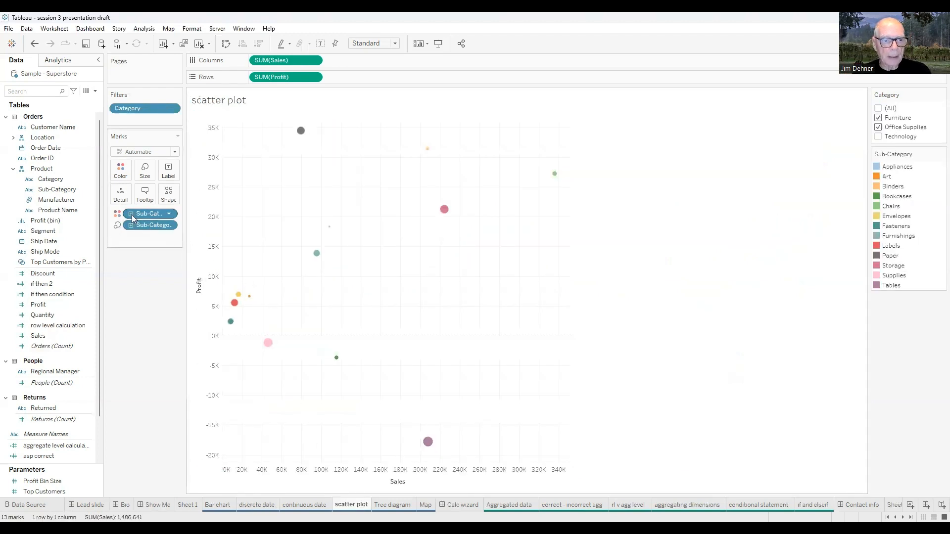
left_click_drag(132, 216, 138, 331)
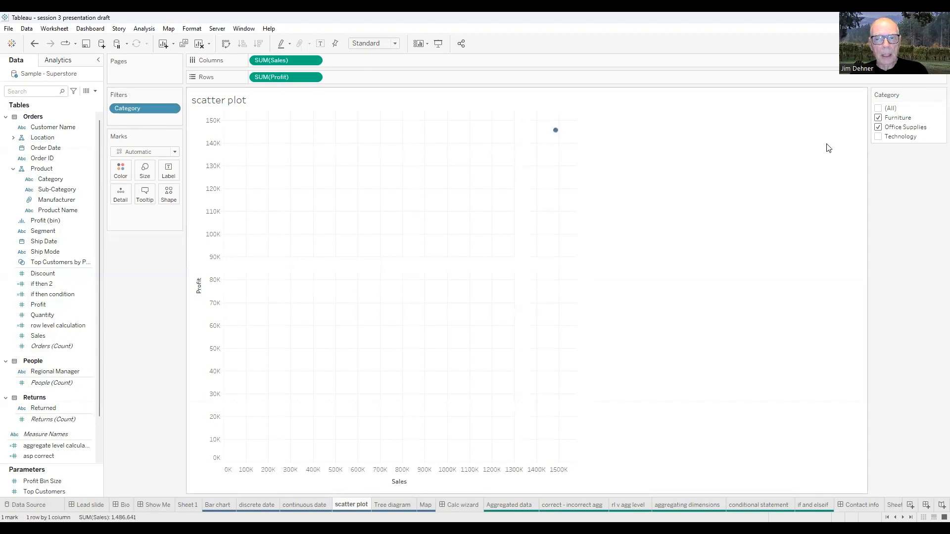
left_click(879, 138)
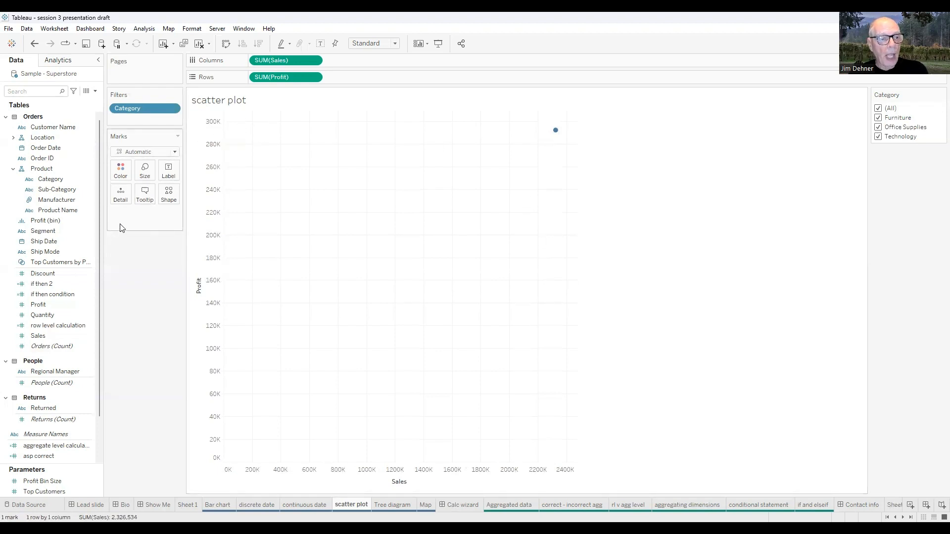
Add Category as detail on the scatter plot, drill it down to Sub-Category and colour the marks by Sub-Category
left_click(51, 181)
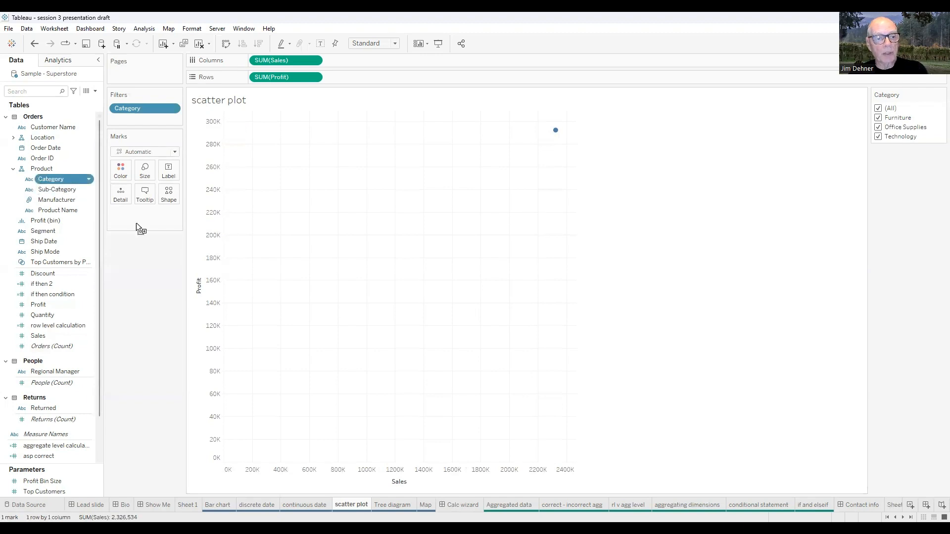
left_click_drag(136, 226, 133, 220)
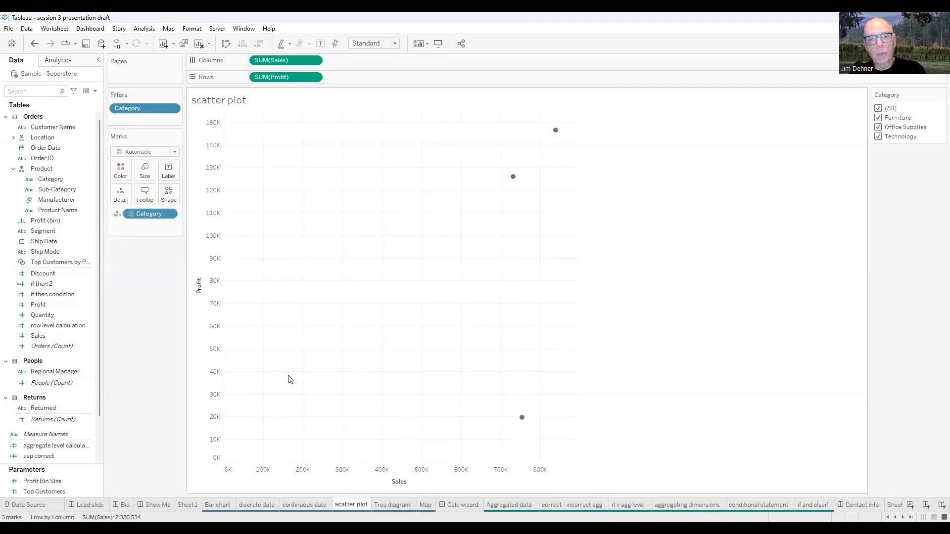
left_click(131, 214)
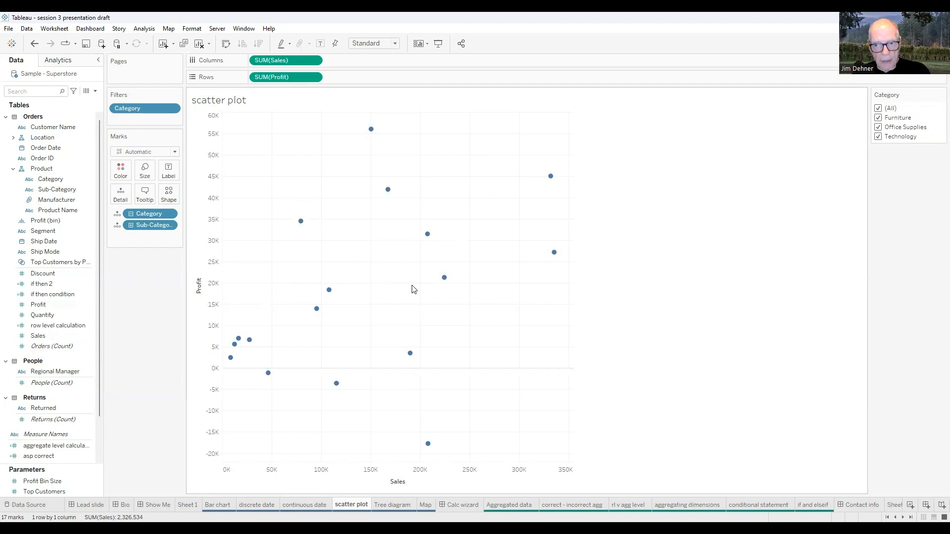
left_click(117, 227)
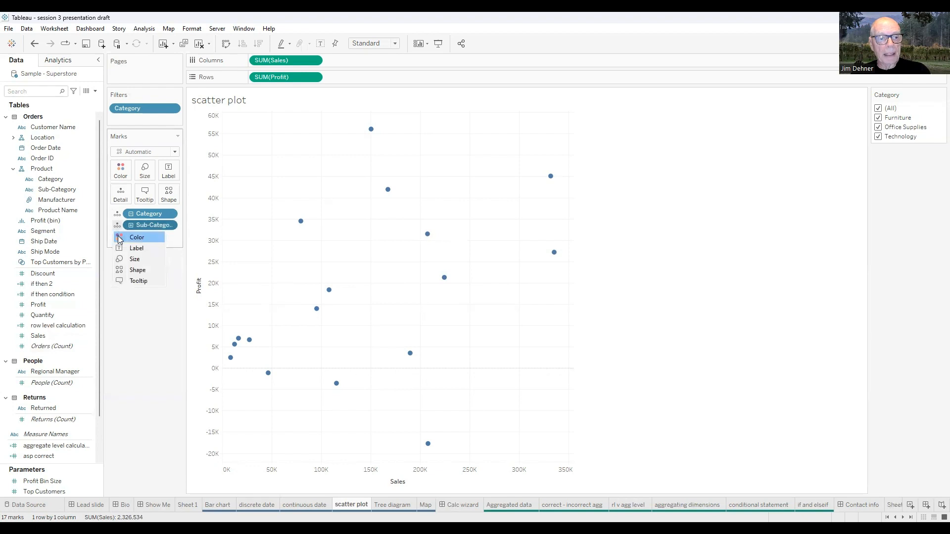
left_click(119, 238)
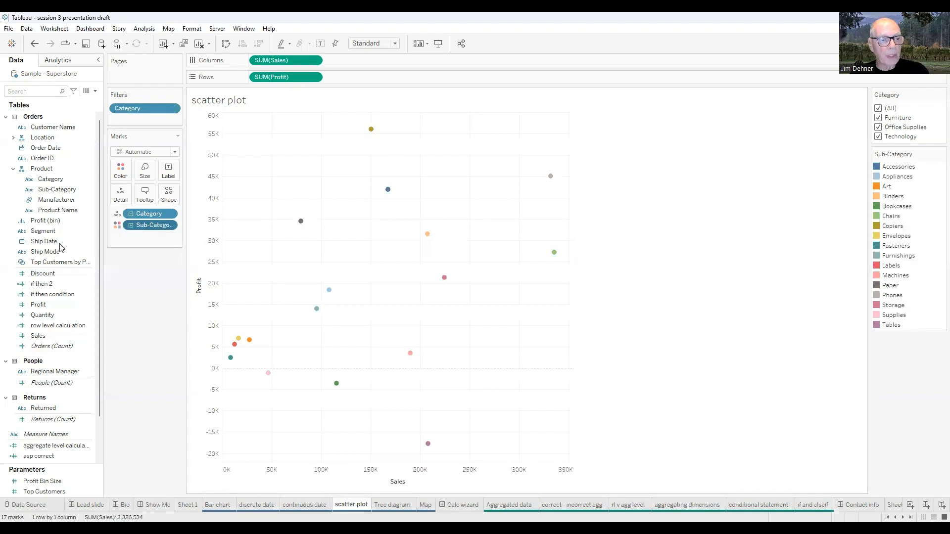
Size the scatter plot marks by Sales
left_click(38, 304)
left_click(40, 336)
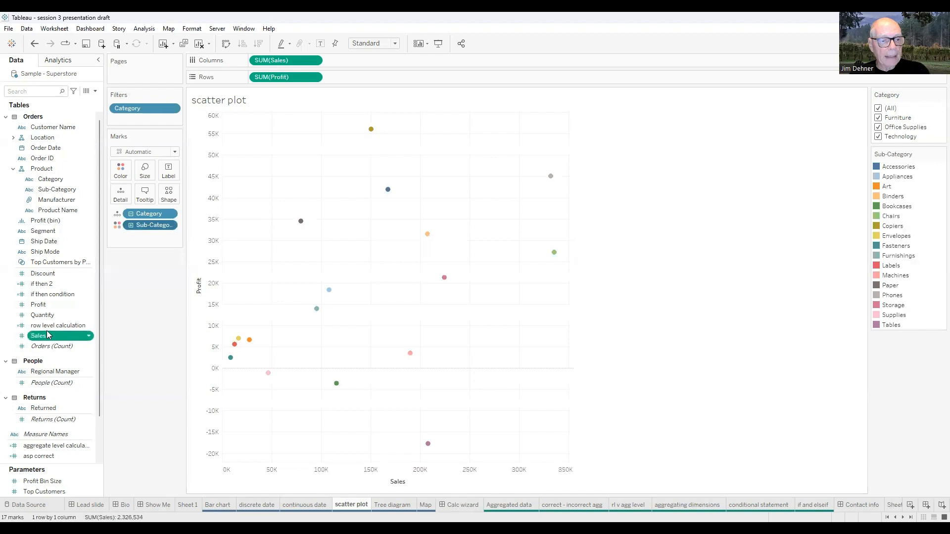
left_click_drag(48, 335, 145, 173)
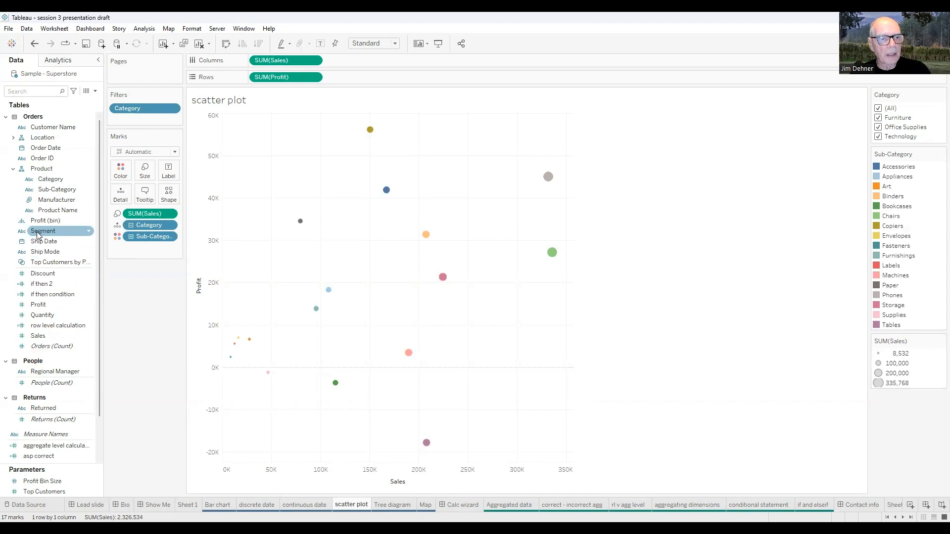
Add Segment to the scatter plot marks as shape and view the Segment shape options without changing them
left_click_drag(37, 233, 130, 253)
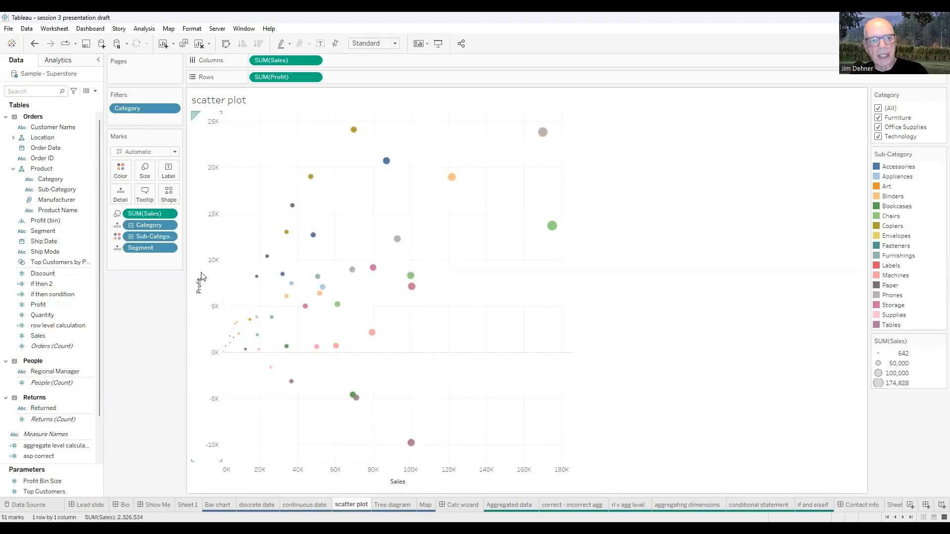
left_click(125, 246)
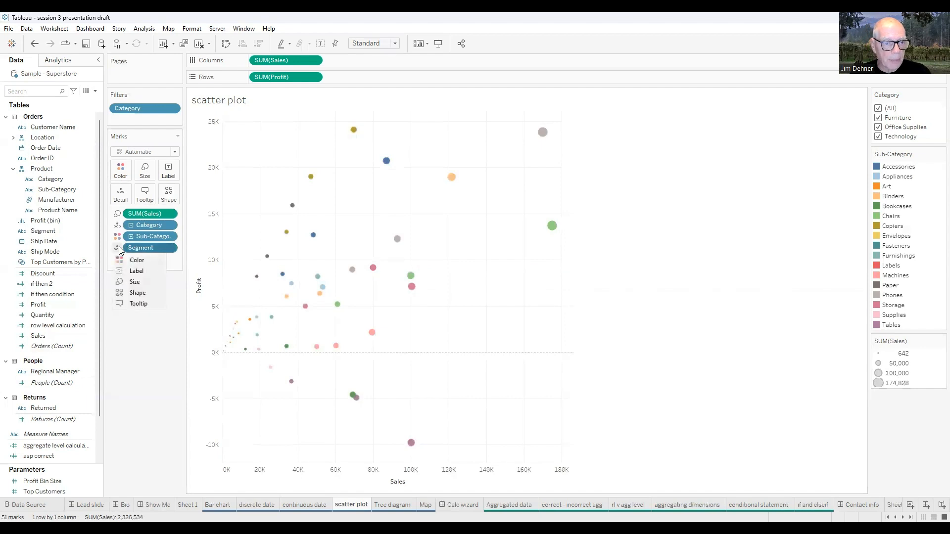
left_click(122, 293)
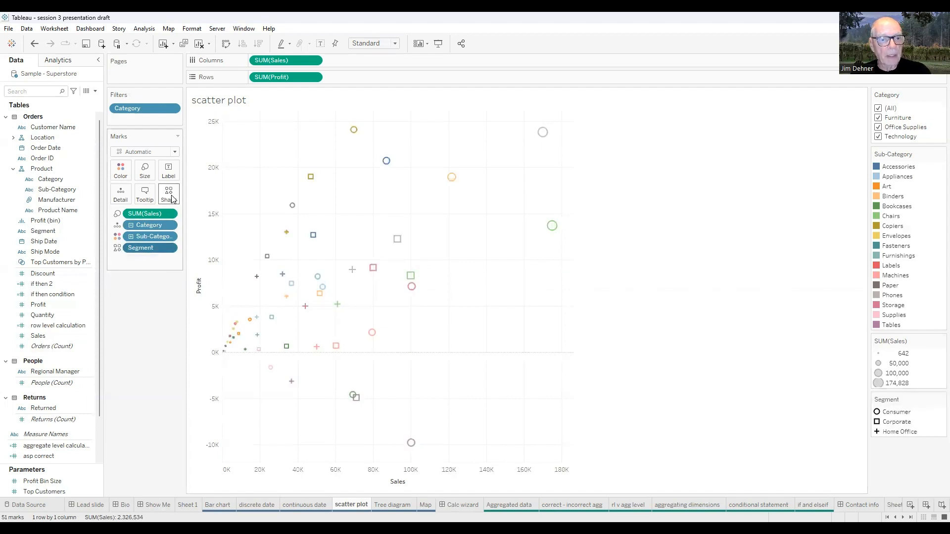
left_click(168, 194)
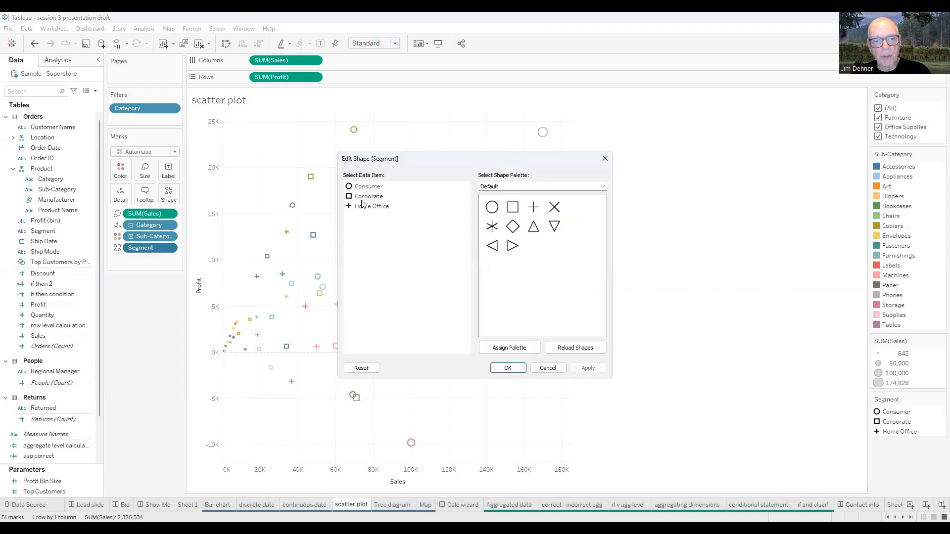
left_click(605, 159)
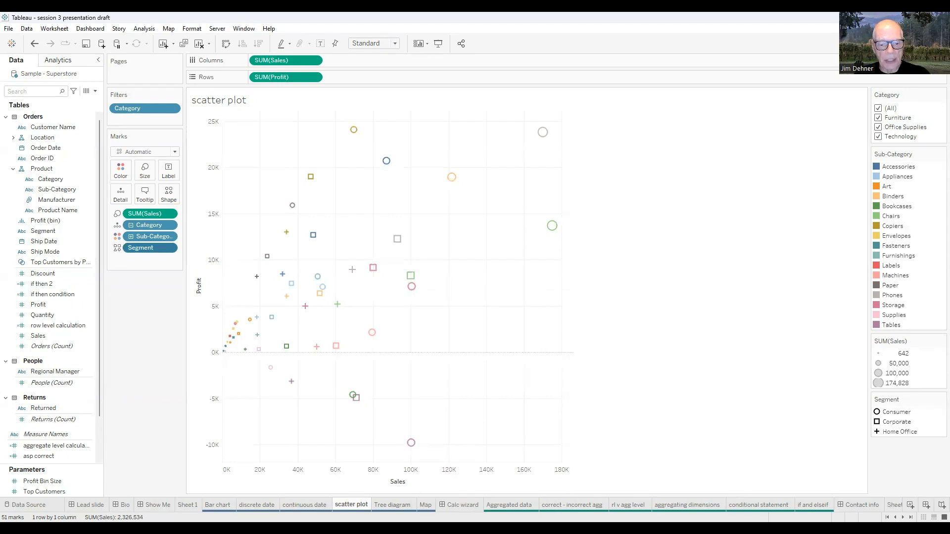
On the Tree diagram sheet, remove all Category and Sub-Category fields from the marks and keep the Automatic mark type
left_click(392, 504)
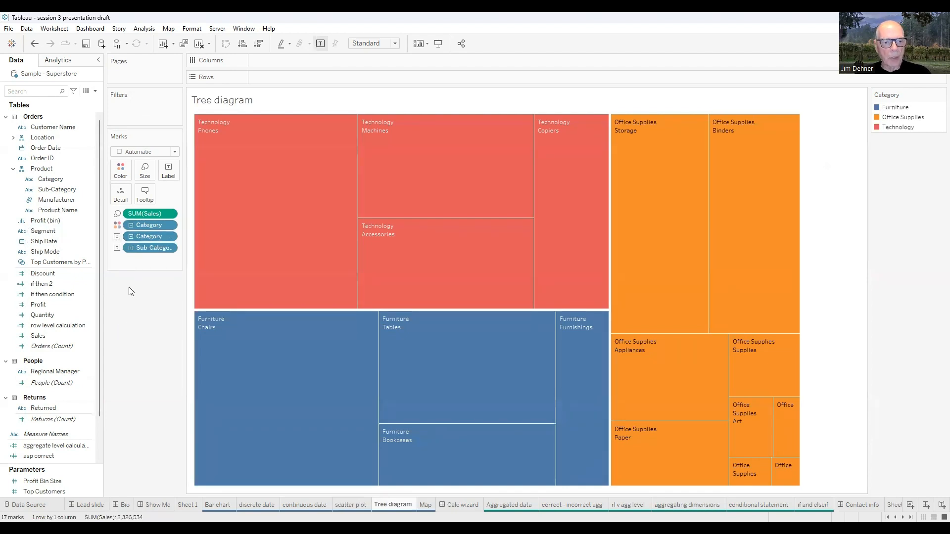
left_click(131, 225)
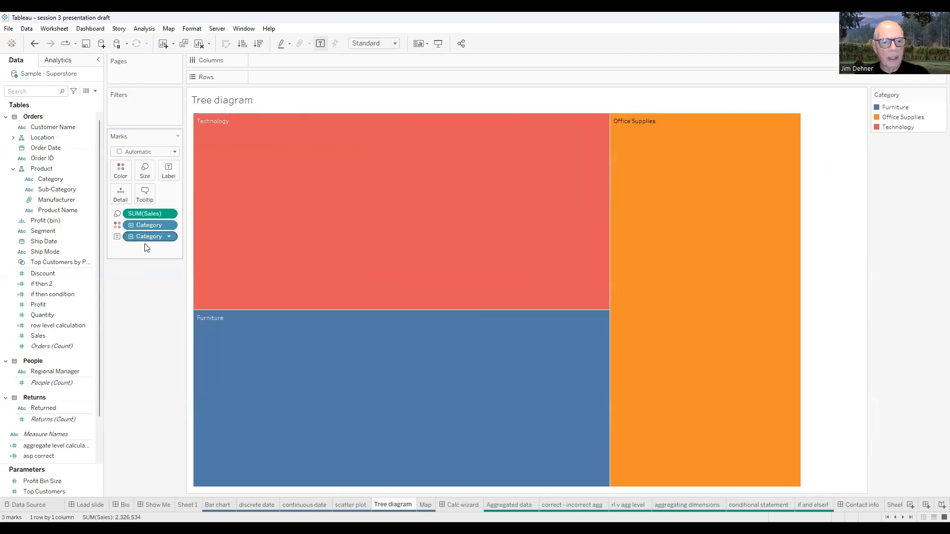
left_click_drag(146, 240, 142, 328)
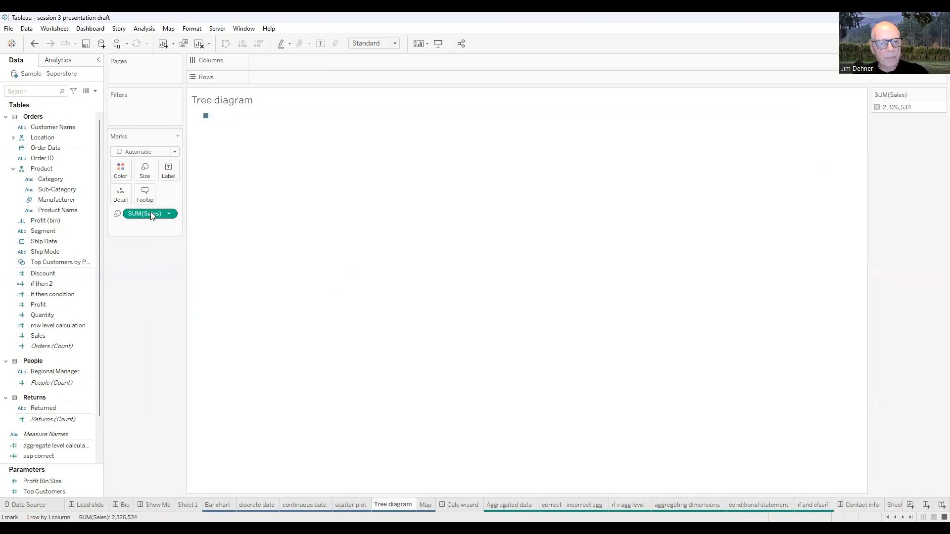
mouse_move(150, 213)
left_mouse_down()
mouse_move(147, 314)
mouse_move(150, 214)
left_mouse_up()
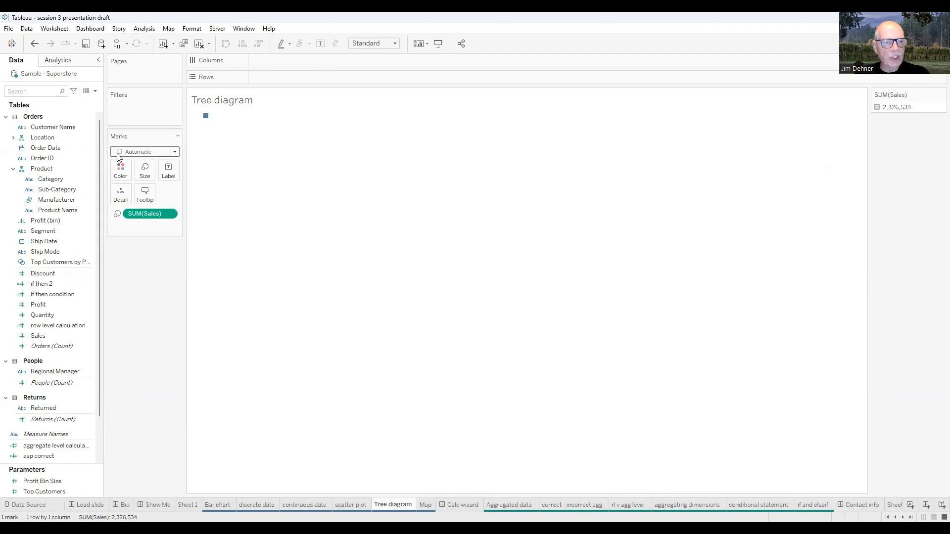
left_click(175, 152)
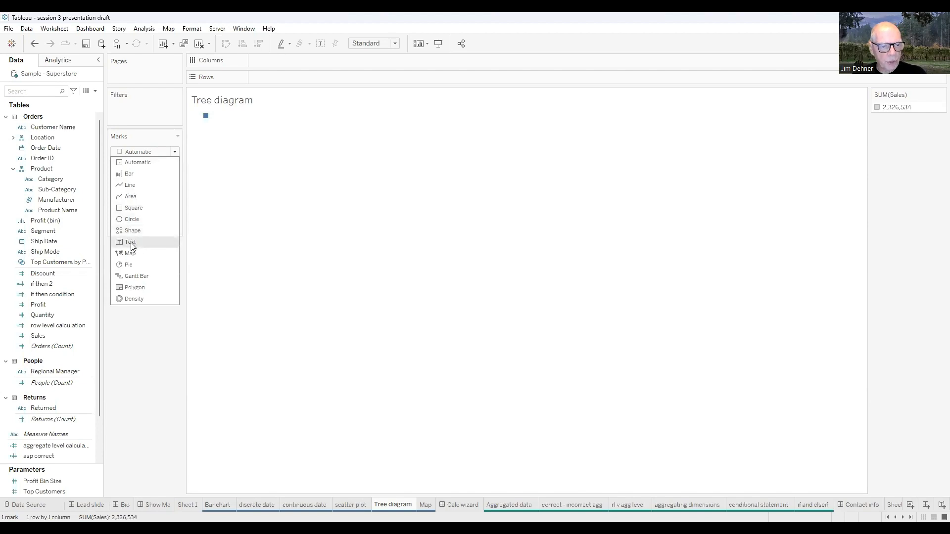
left_click(138, 163)
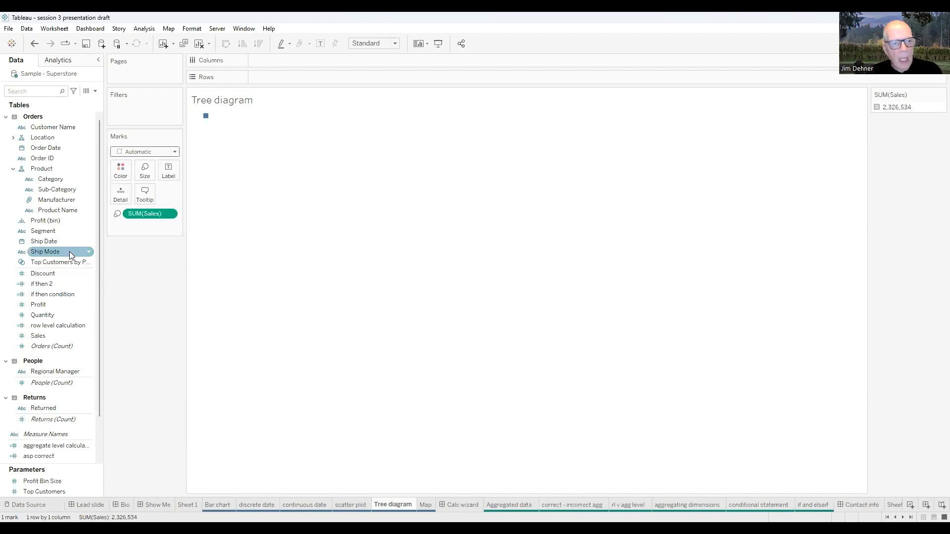
Divide the treemap by Category, drill it down to Sub-Category, and colour the rectangles by Category
left_click(44, 183)
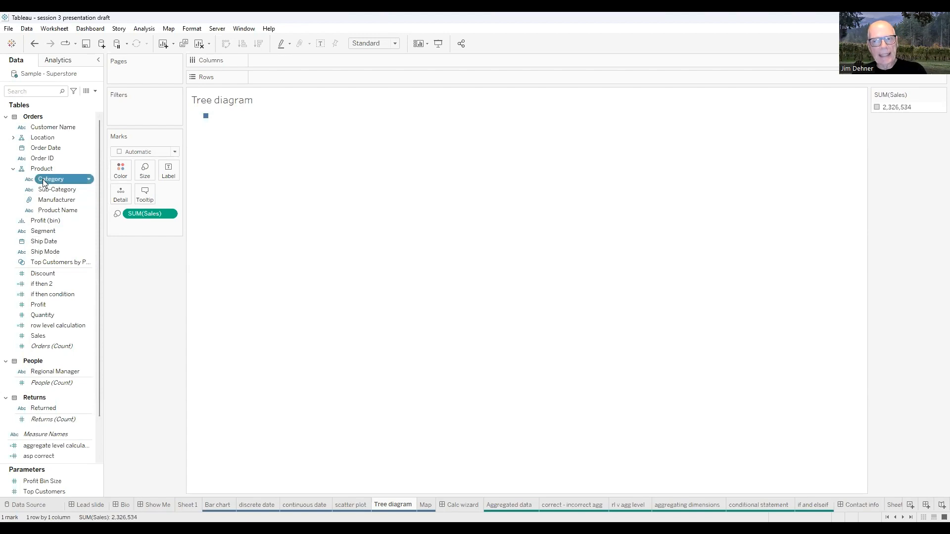
left_click_drag(44, 183, 132, 226)
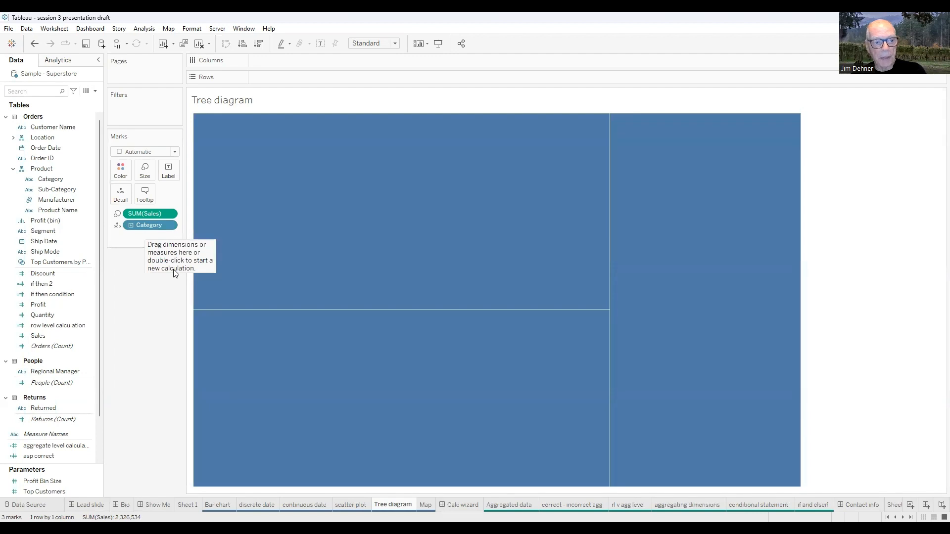
left_click(131, 226)
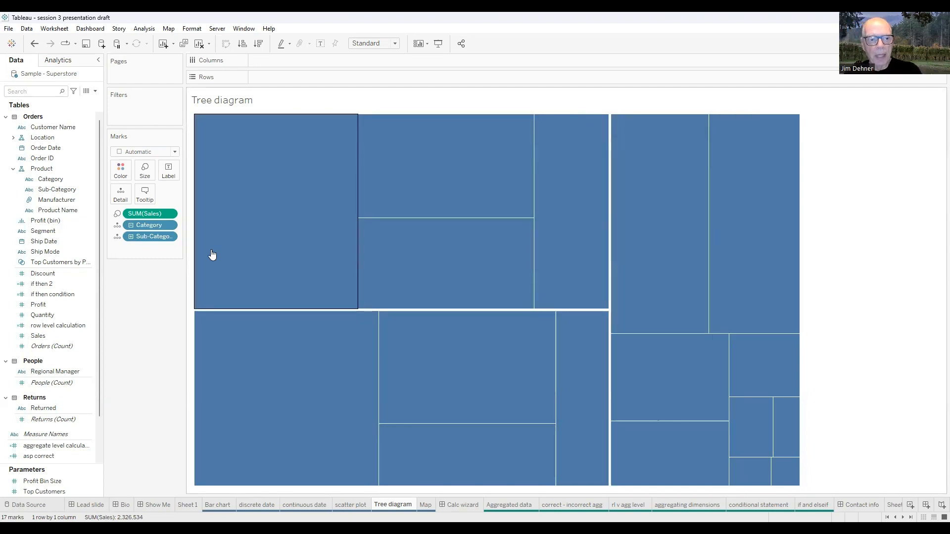
left_click(54, 181)
left_click_drag(55, 185, 121, 178)
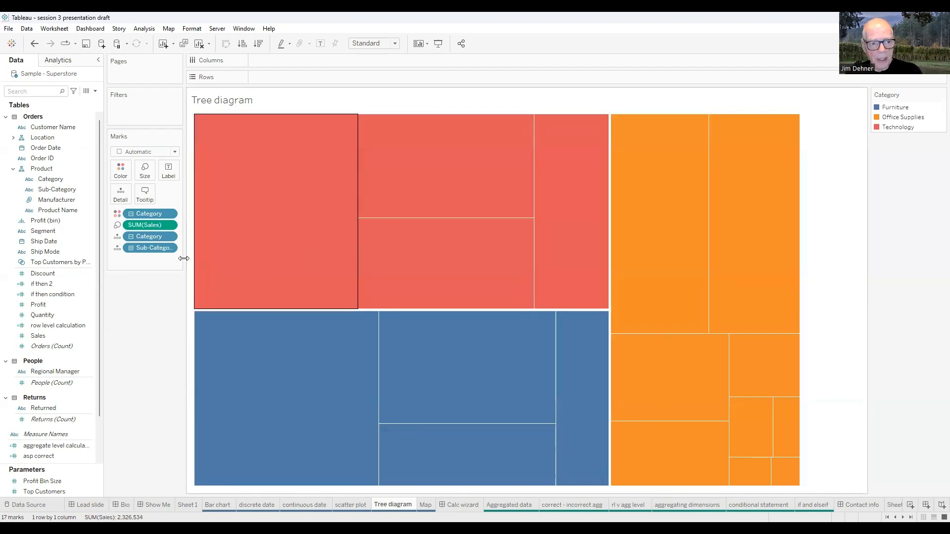
Label the treemap rectangles with Sub-Category and Sales, viewing the label options without changing them
left_click(117, 248)
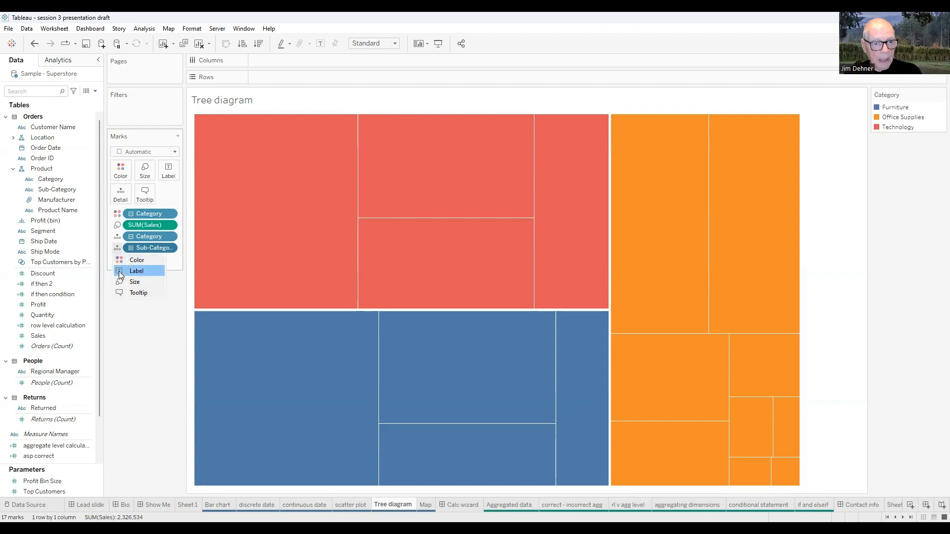
left_click(119, 271)
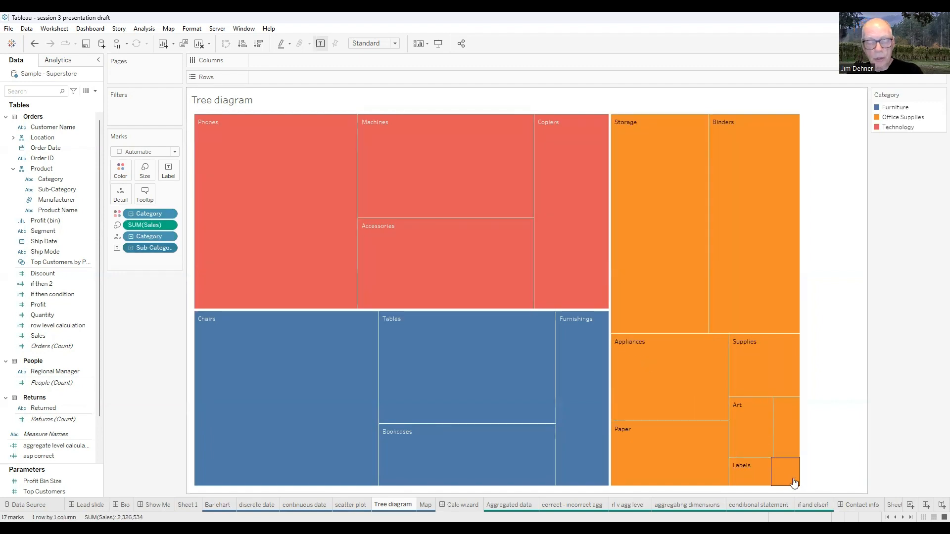
left_click(169, 172)
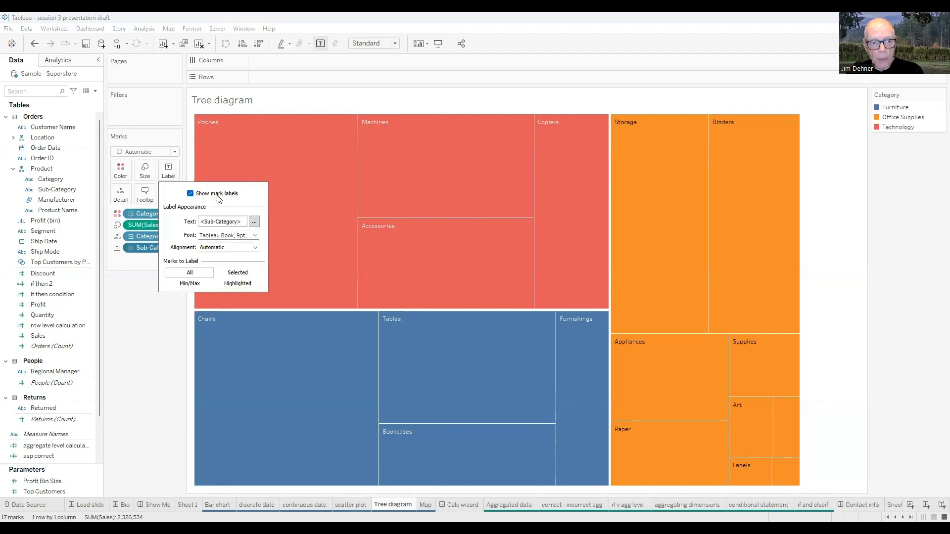
left_click(142, 366)
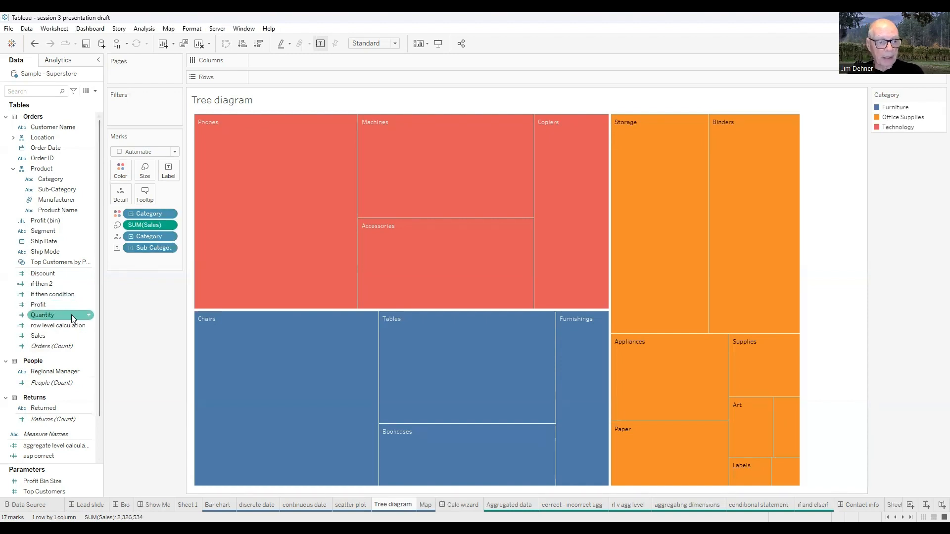
left_click(44, 336)
left_click_drag(44, 334, 164, 170)
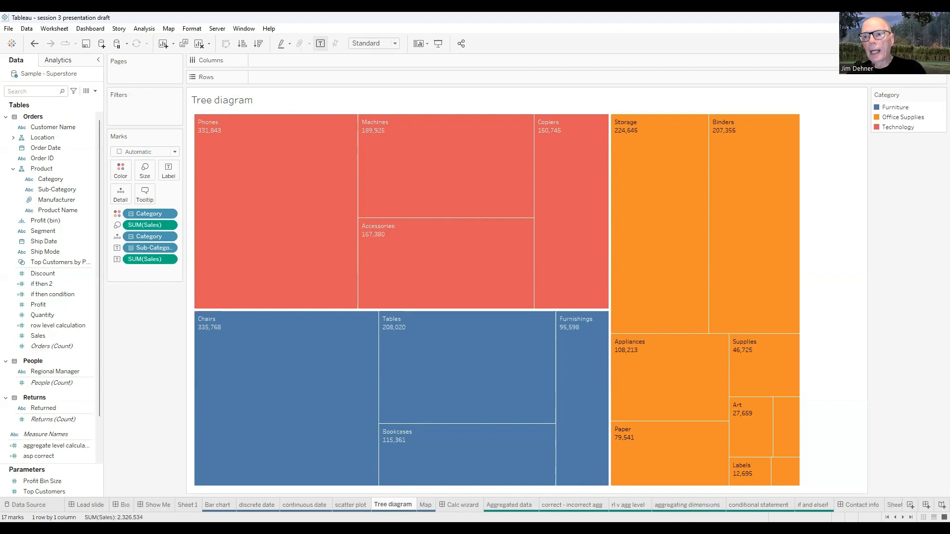
Try Show Me's packed bubbles and box-and-whisker plot, drilling Category down to Sub-Category and back up in the latter
left_click(927, 44)
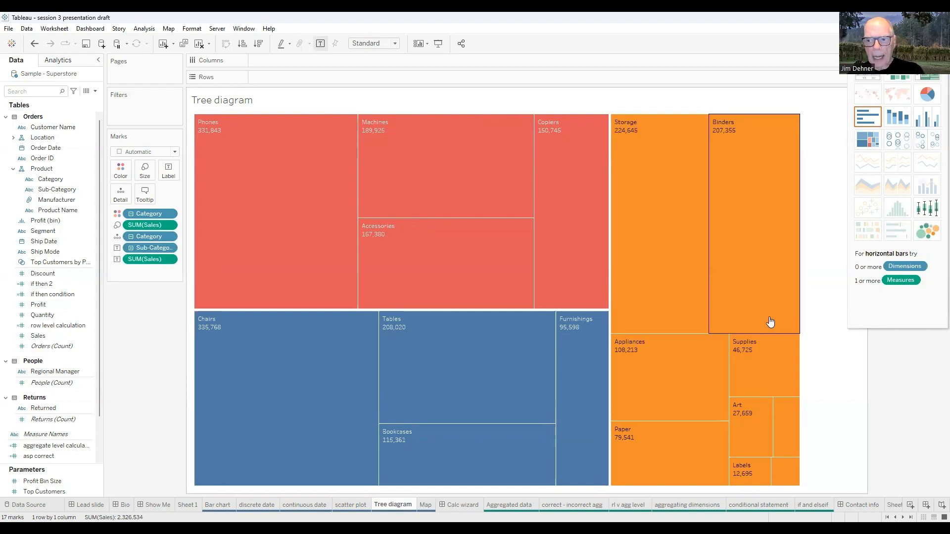
left_click(927, 235)
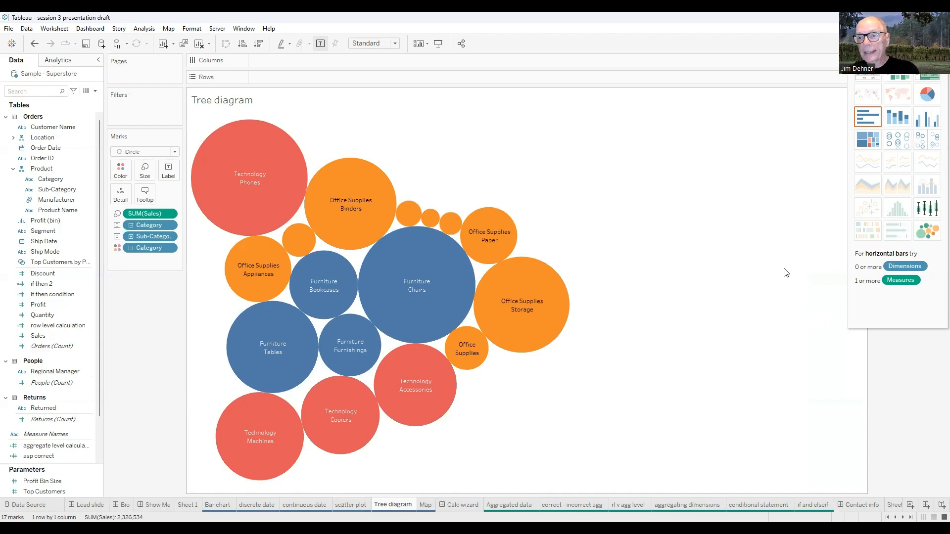
left_click(932, 212)
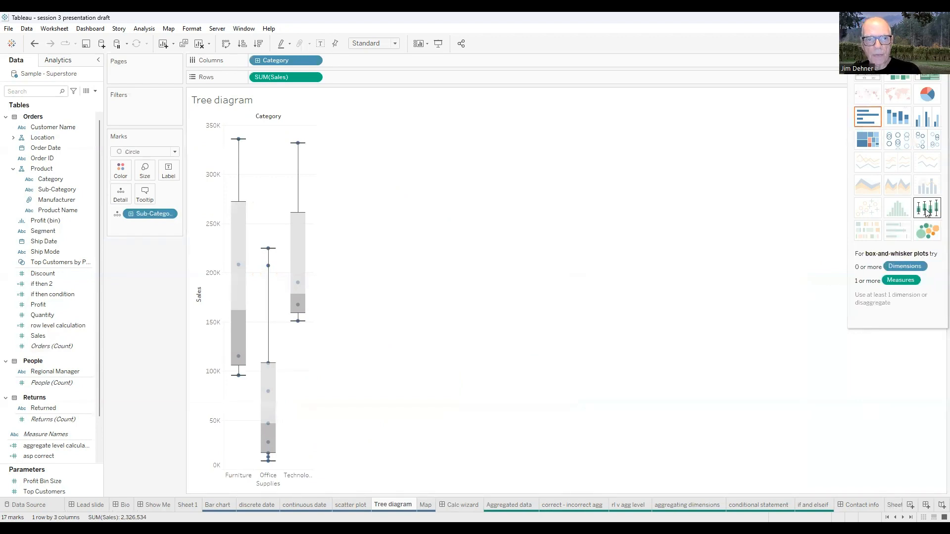
left_click(258, 61)
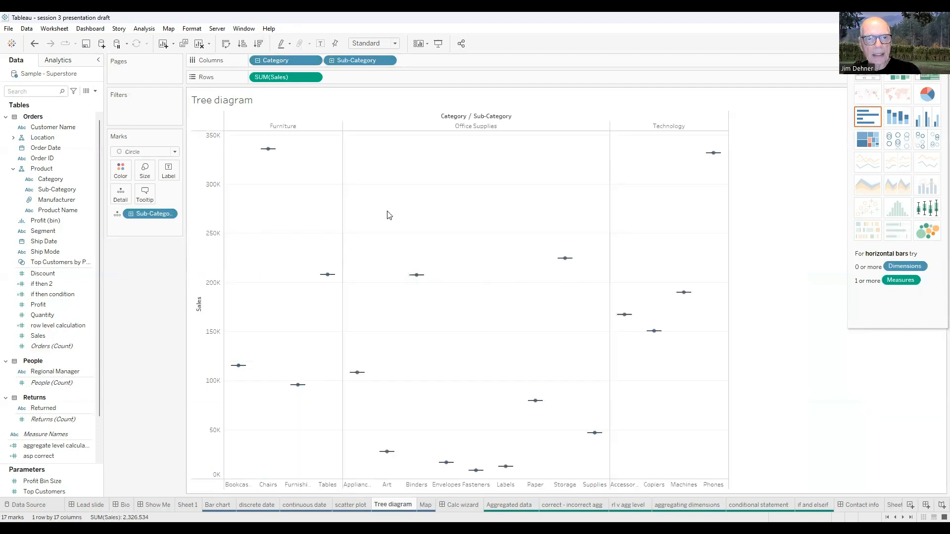
left_click(257, 61)
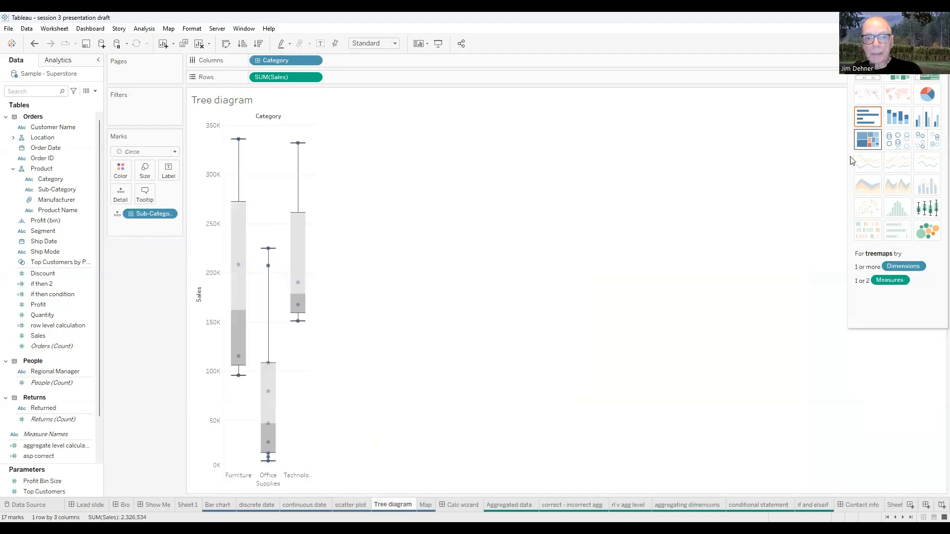
Convert the Tree diagram sheet back to a treemap with Show Me and close the chart suggestions
left_click(867, 139)
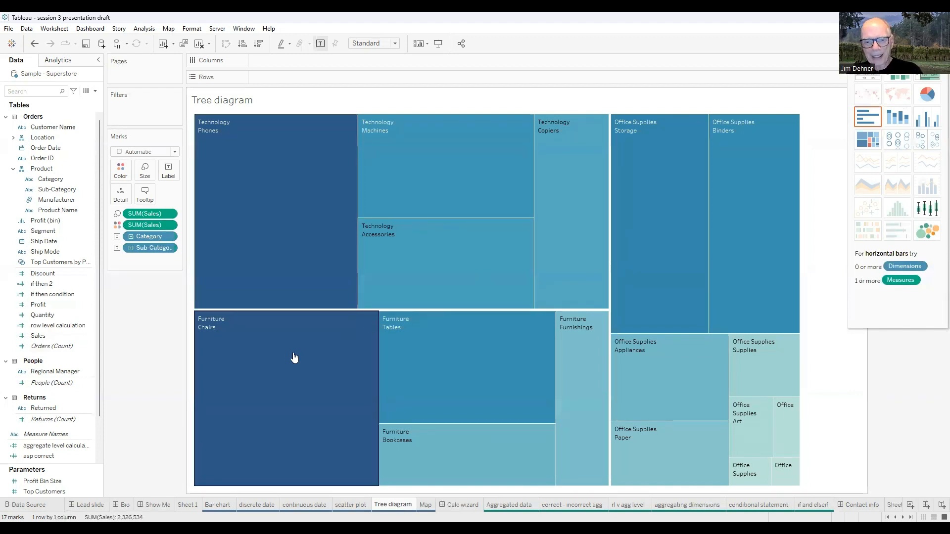
left_click(926, 43)
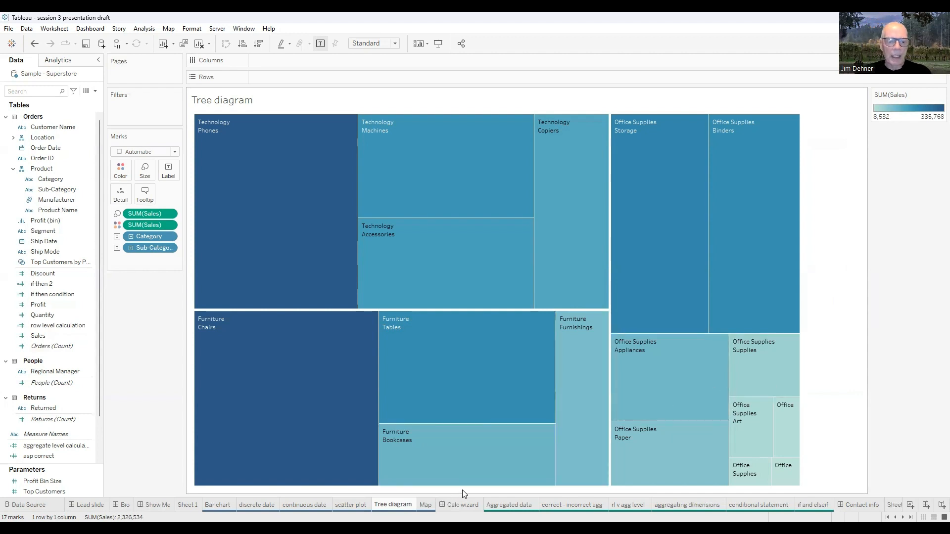
View the finished Map sheet and create a new worksheet from it
left_click(425, 505)
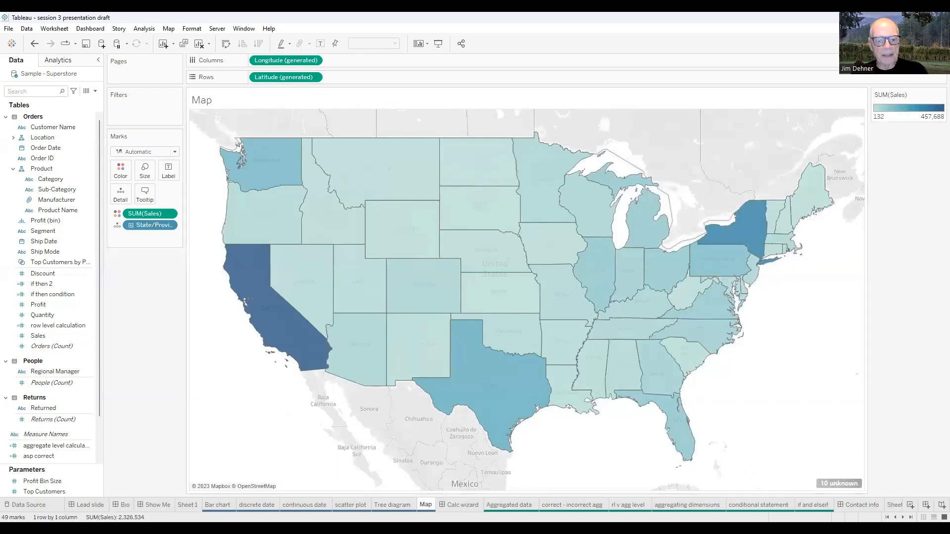
right_click(425, 505)
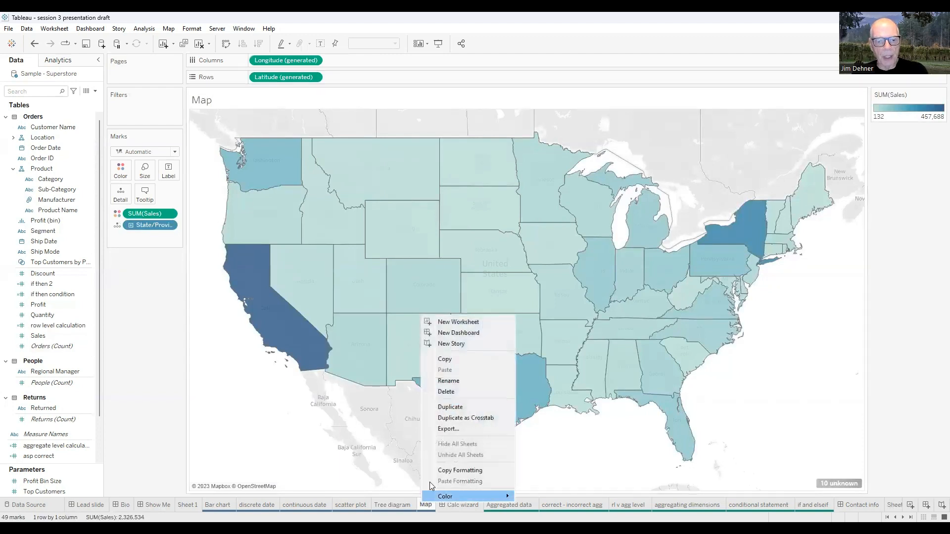
left_click(459, 322)
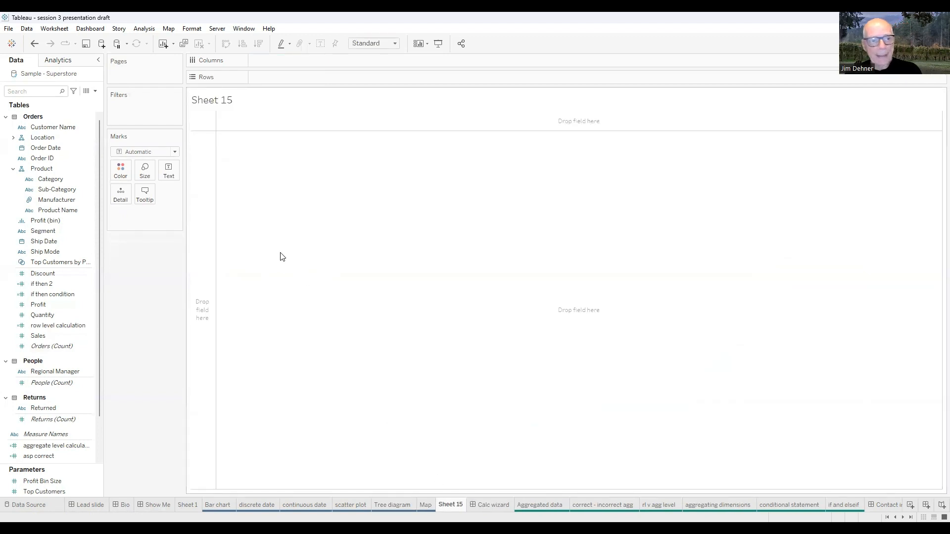
Expand the Location hierarchy and plot State/Province in the empty view as a map
left_click(14, 140)
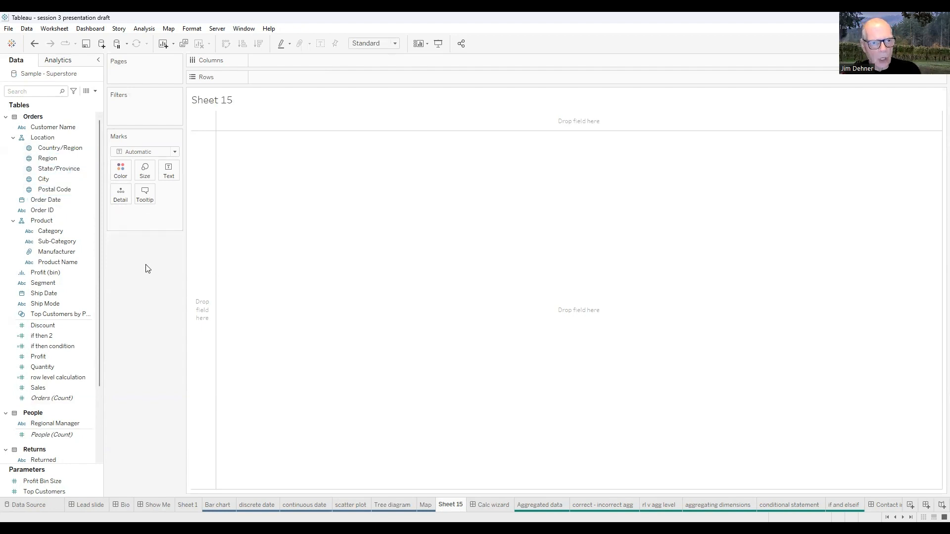
left_click(29, 170)
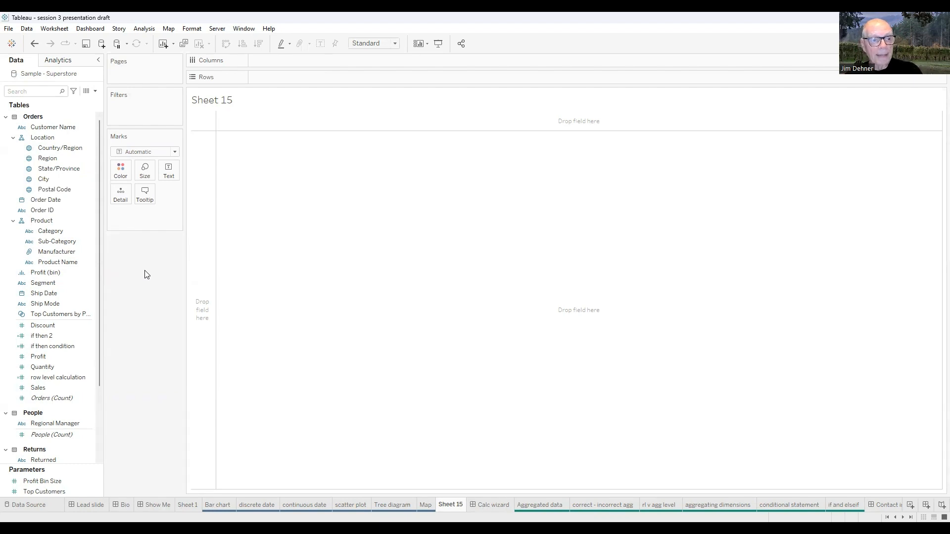
left_click(48, 169)
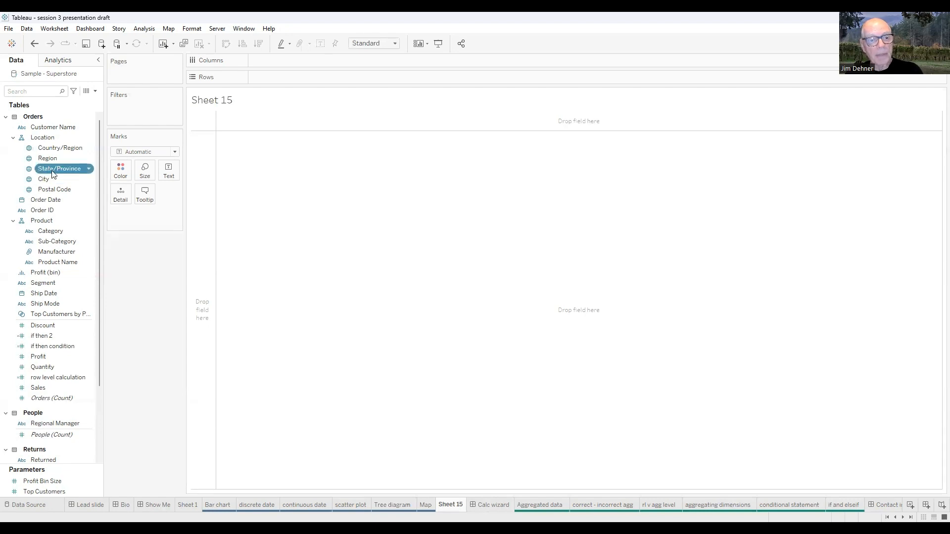
left_click_drag(53, 174, 462, 210)
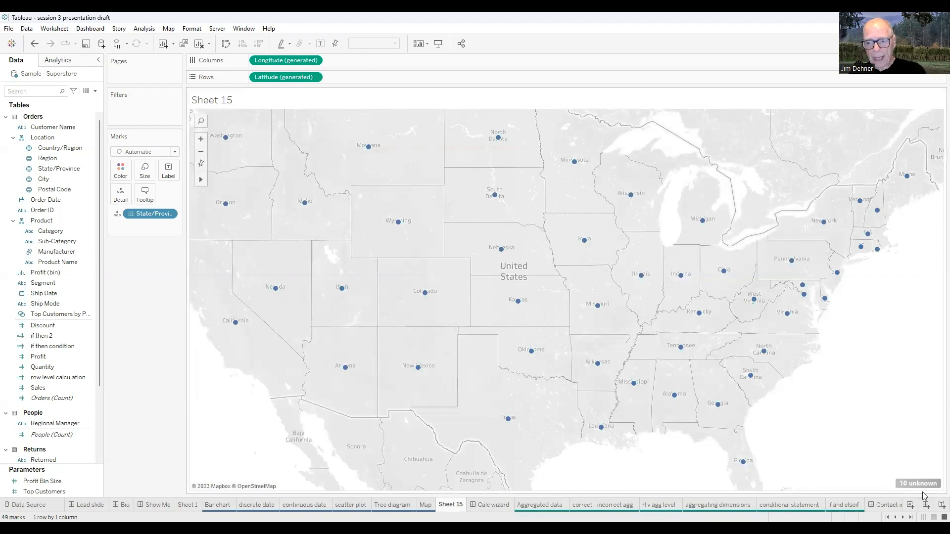
Examine the unknown State/Province values in the Edit Locations dialog and close it without changing any match
mouse_move(918, 488)
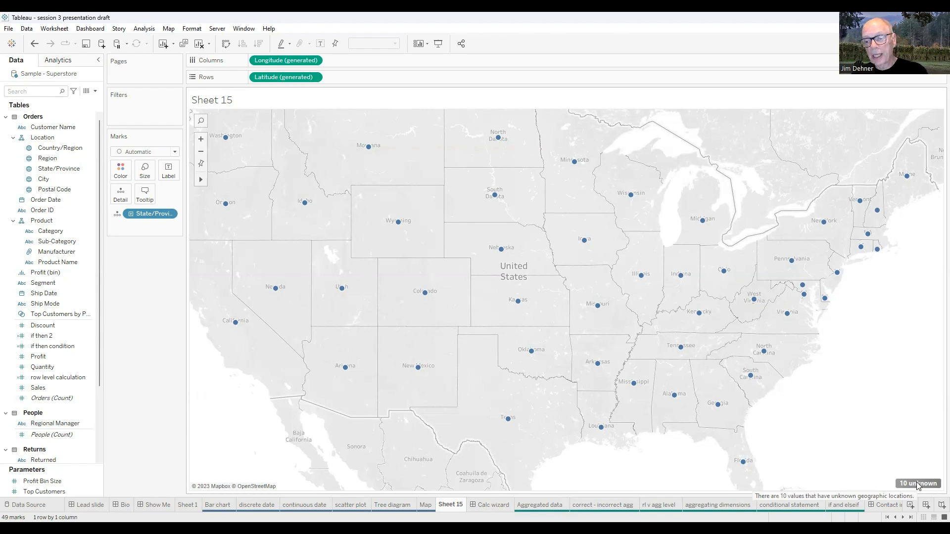
left_click(917, 484)
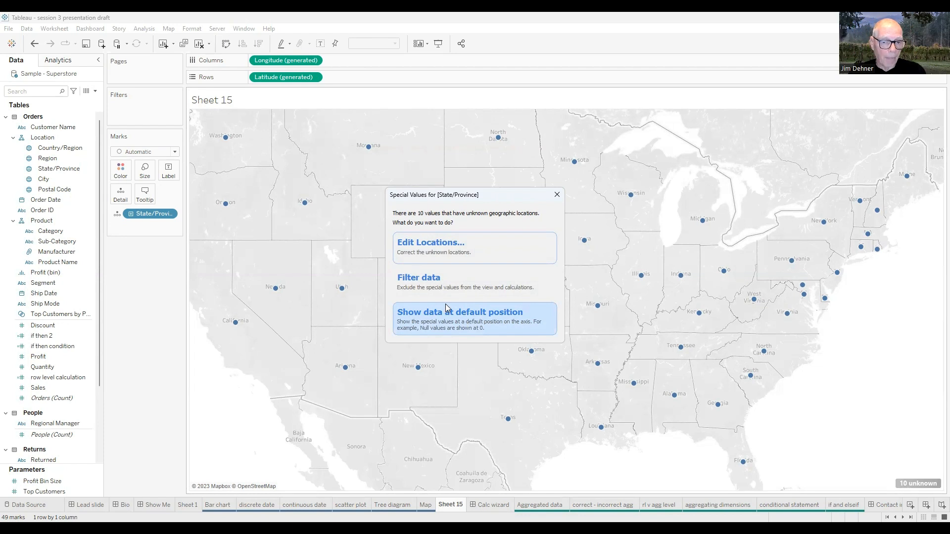
left_click(429, 253)
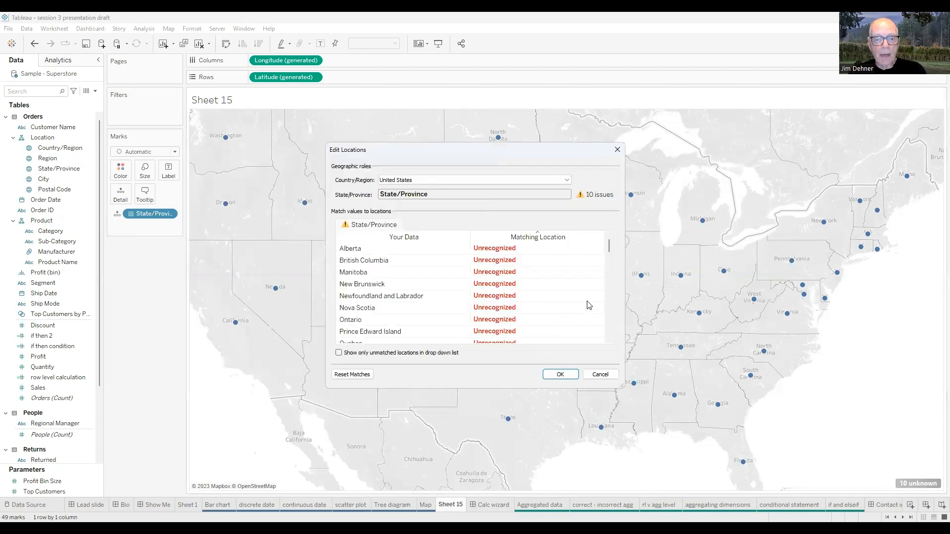
left_click_drag(610, 251, 609, 256)
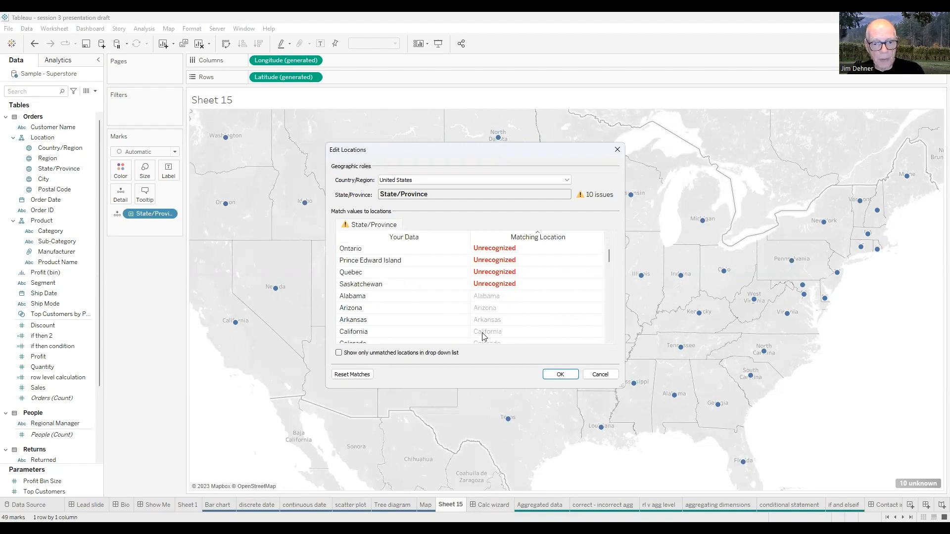
scroll(394, 292, "down", 3)
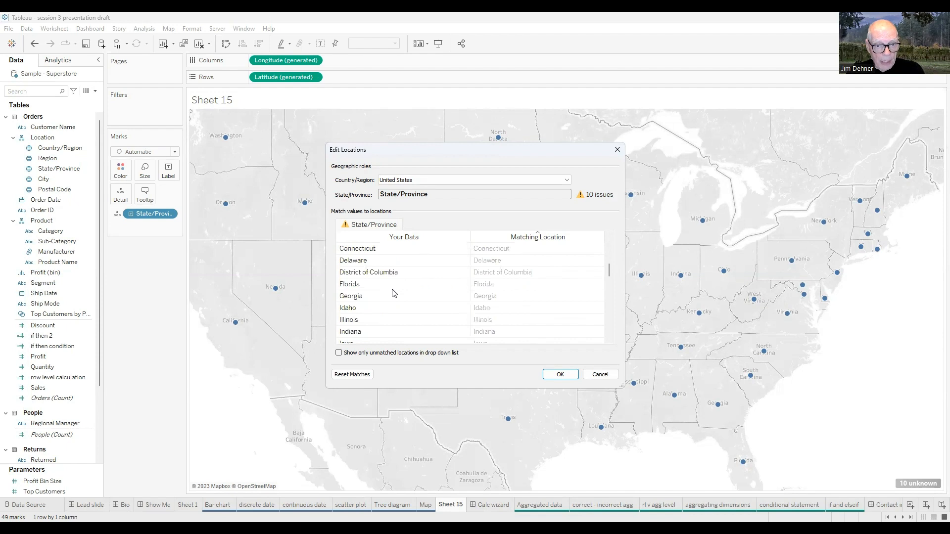
scroll(394, 293, "up", 5)
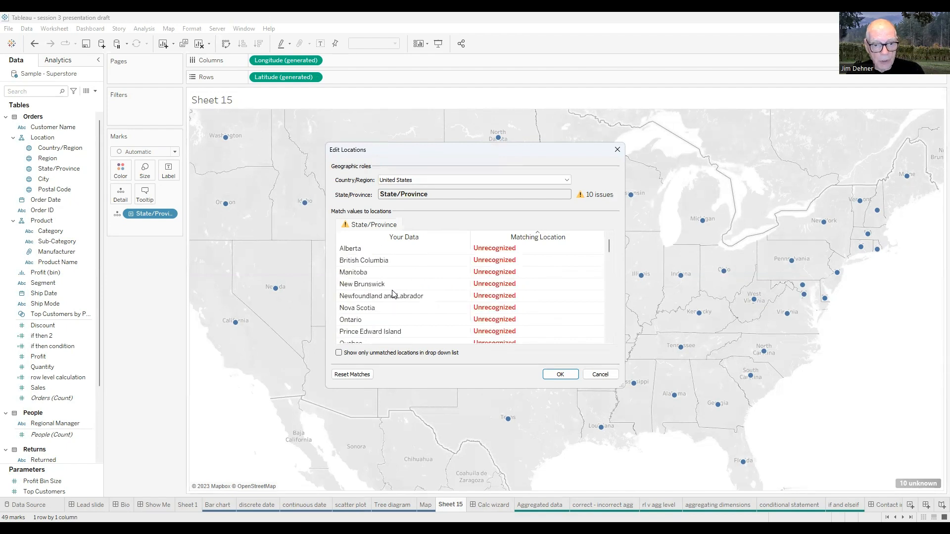
left_click(616, 151)
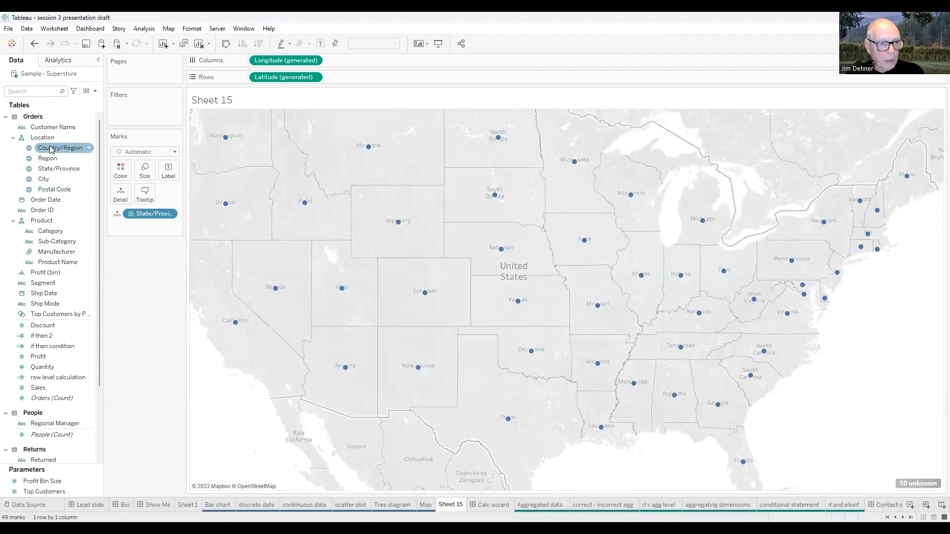
Filter the map by Country/Region to keep only United States
left_click_drag(52, 149, 133, 111)
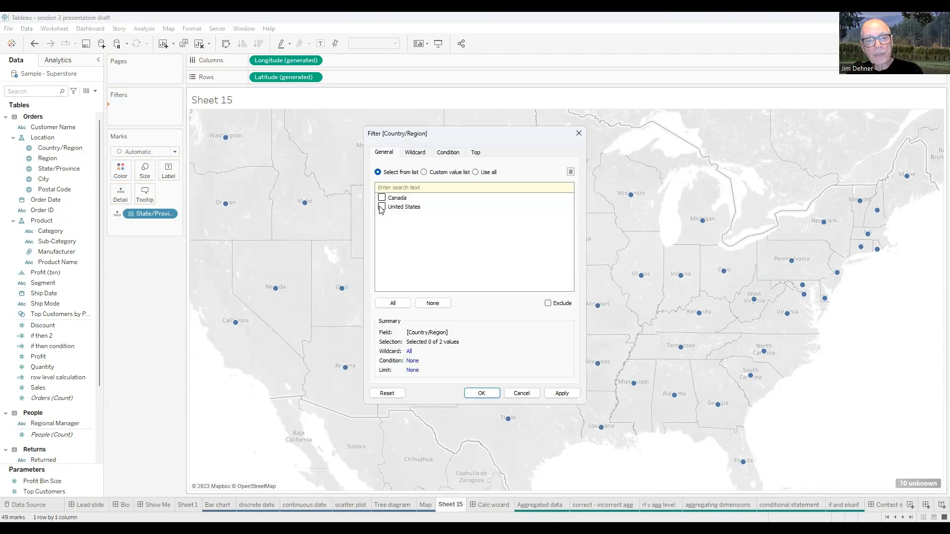
left_click(477, 394)
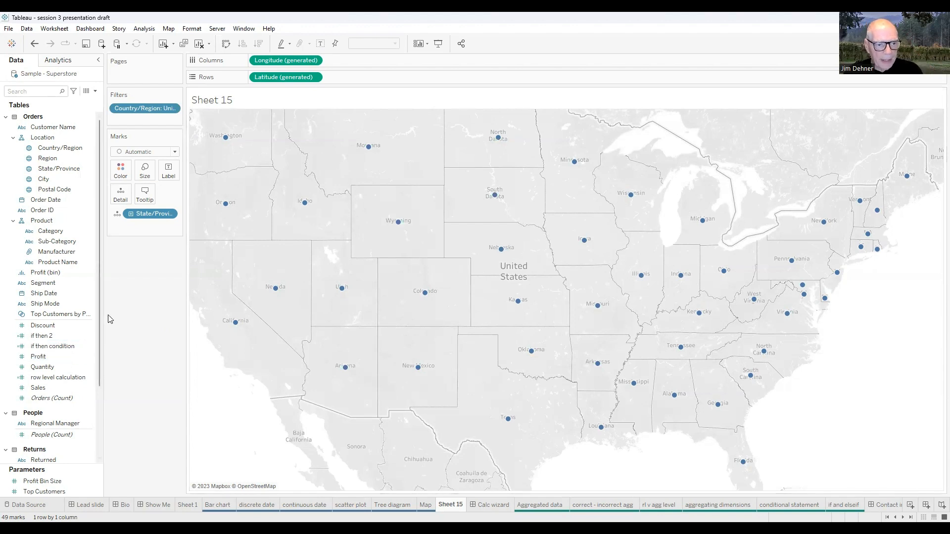
Add Sales to the map view so that the state marks are sized by SUM(Sales)
left_click(55, 379)
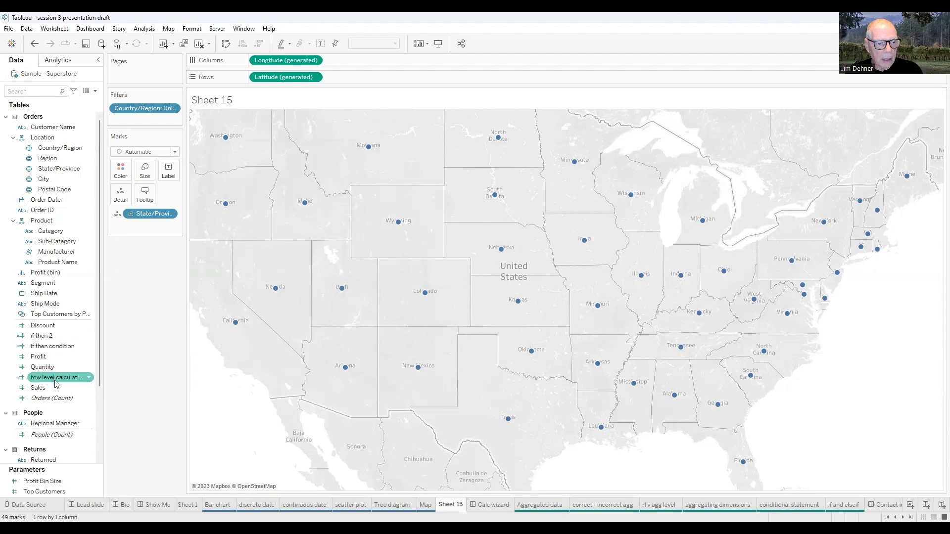
left_click(41, 389)
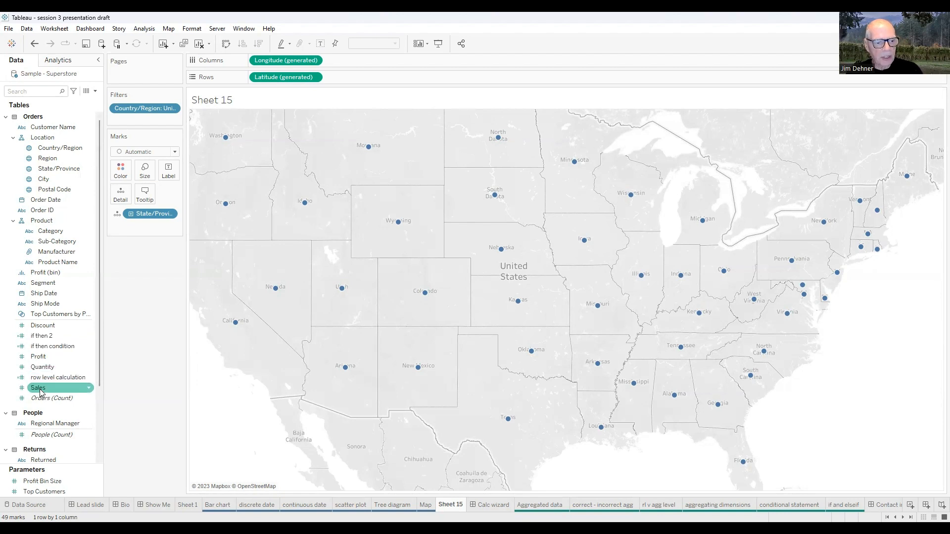
left_click(40, 387)
left_click_drag(40, 390, 294, 308)
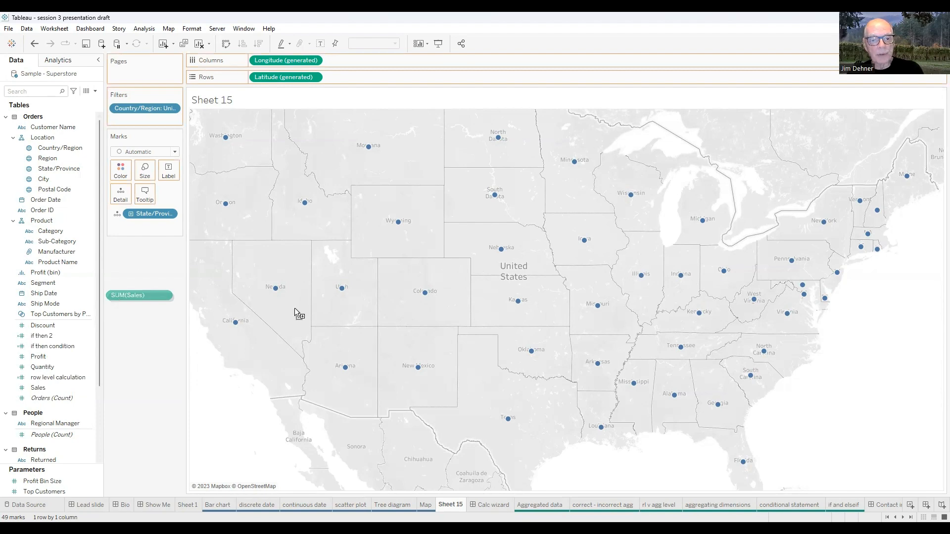
left_click_drag(309, 360, 309, 360)
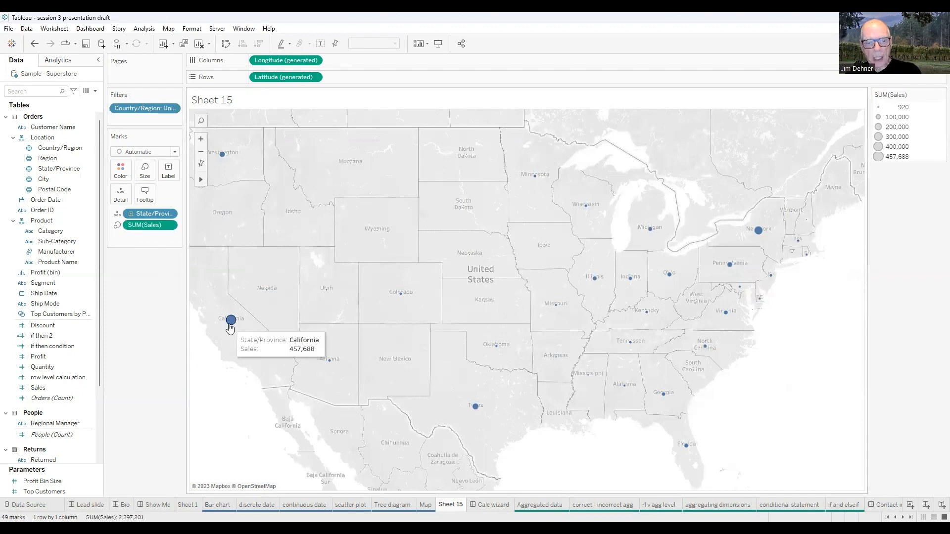
Move SUM(Sales) from Size to Color so the states are shaded by sales, leaving the mark type on Automatic
mouse_move(475, 412)
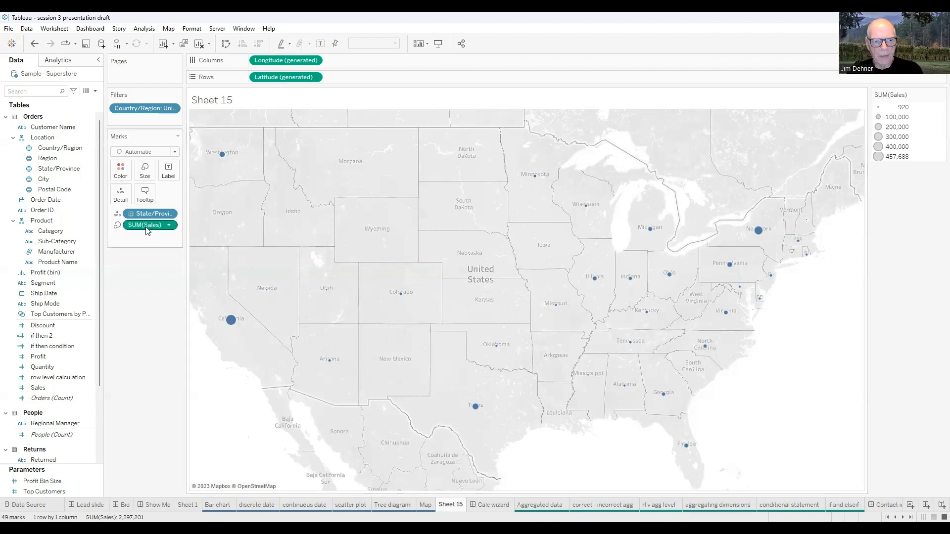
left_click_drag(123, 177, 123, 177)
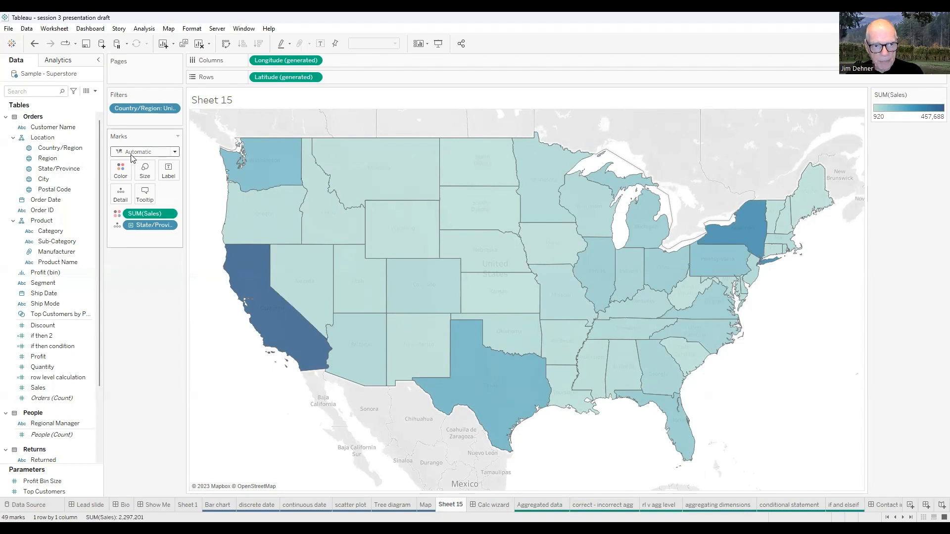
left_click(174, 152)
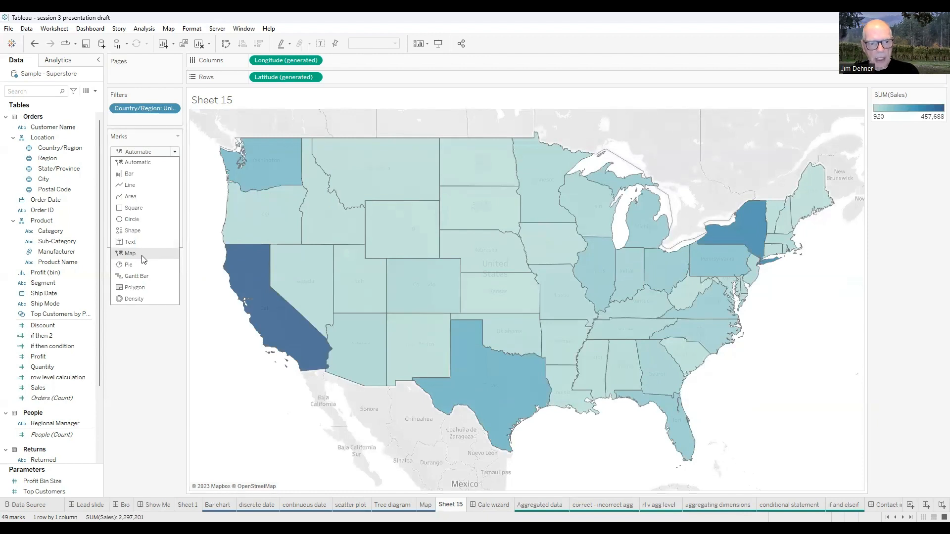
left_click(165, 362)
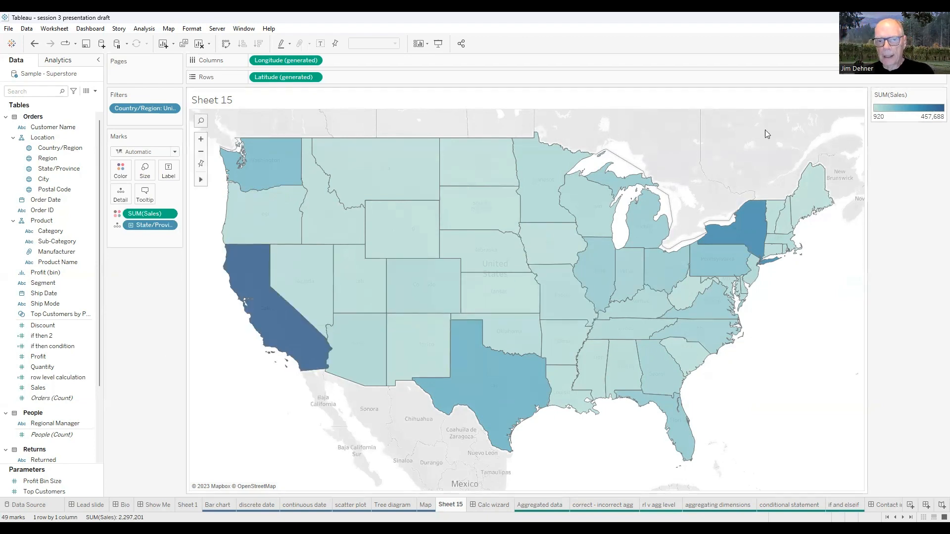
Open the color settings for Sales and apply the Orange palette to the map
left_click(123, 175)
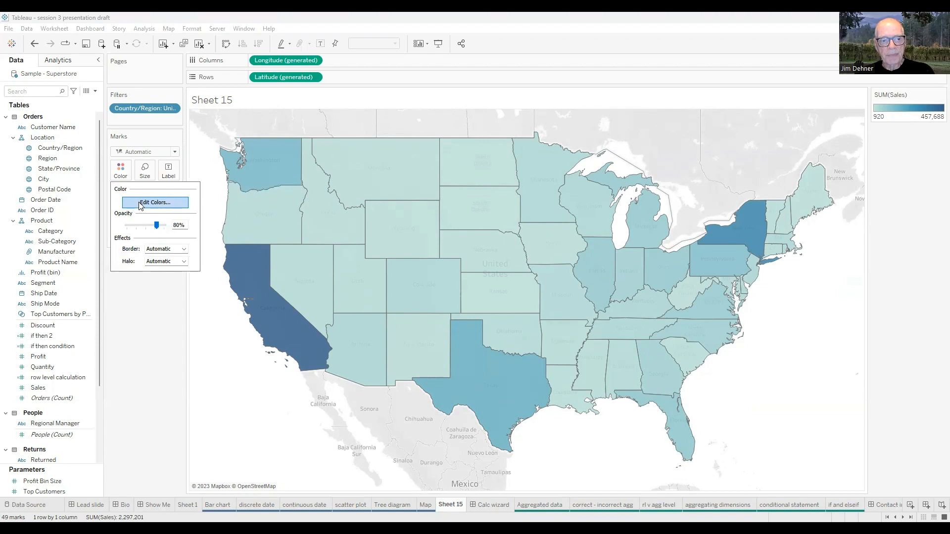
left_click(140, 202)
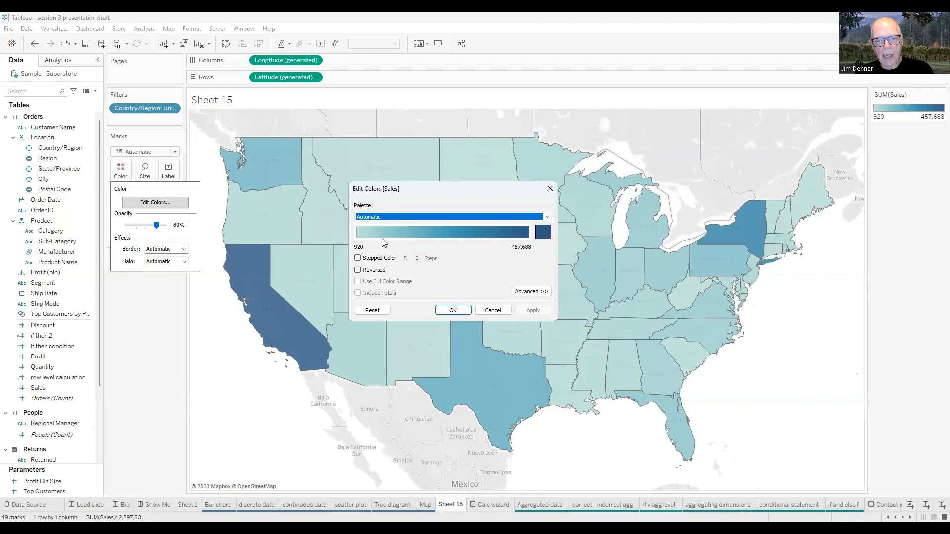
left_click(547, 216)
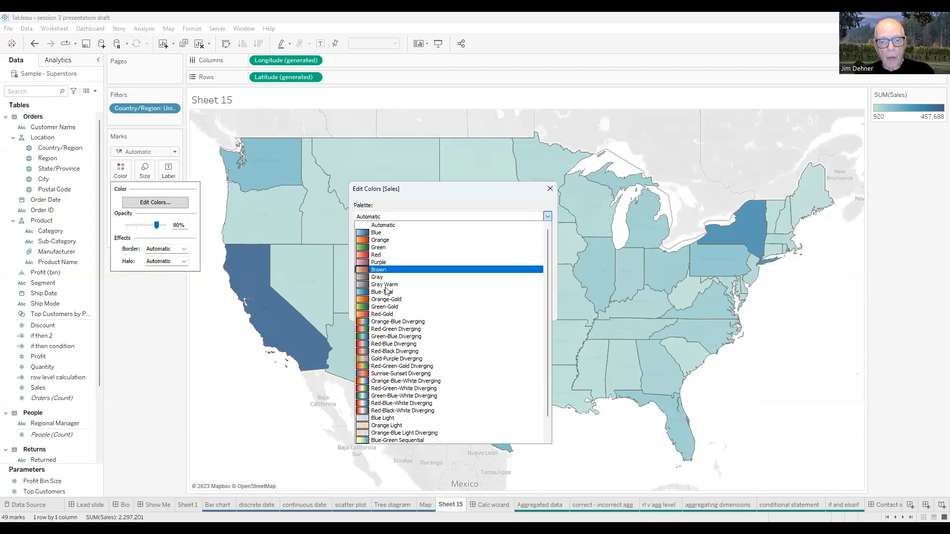
scroll(548, 409, "down", 1)
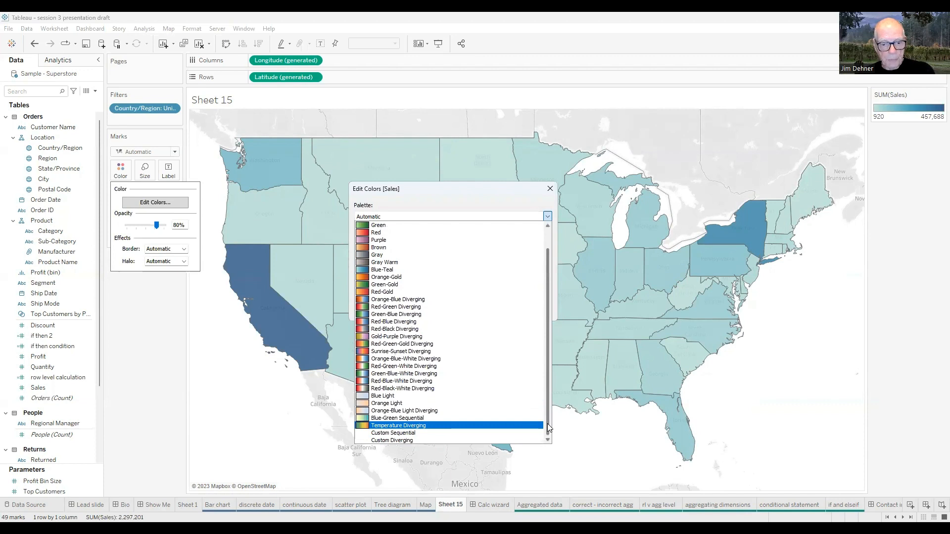
left_click_drag(547, 424, 548, 405)
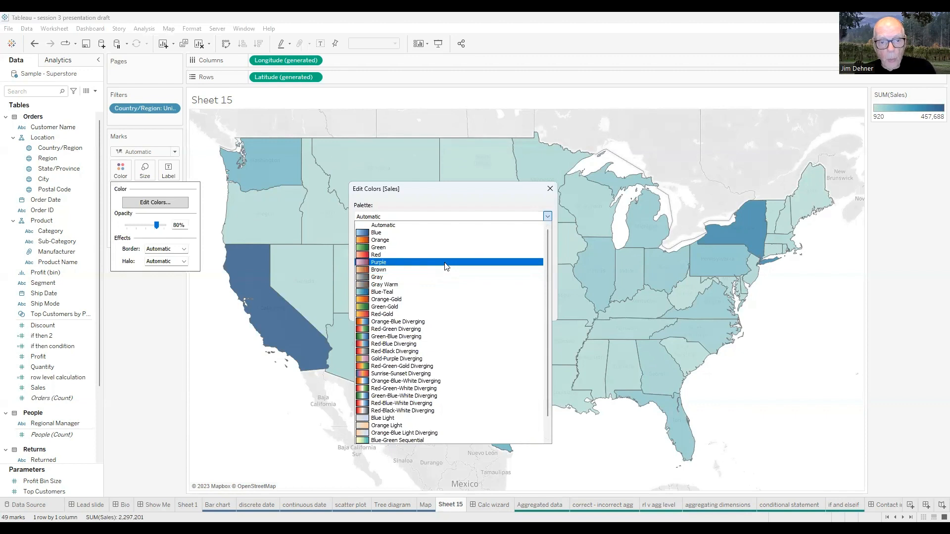
left_click(364, 241)
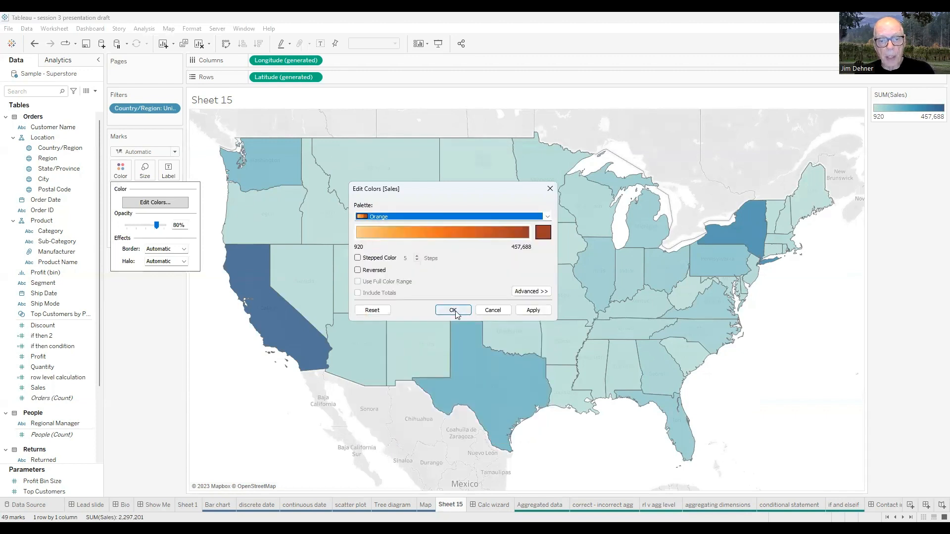
left_click(533, 310)
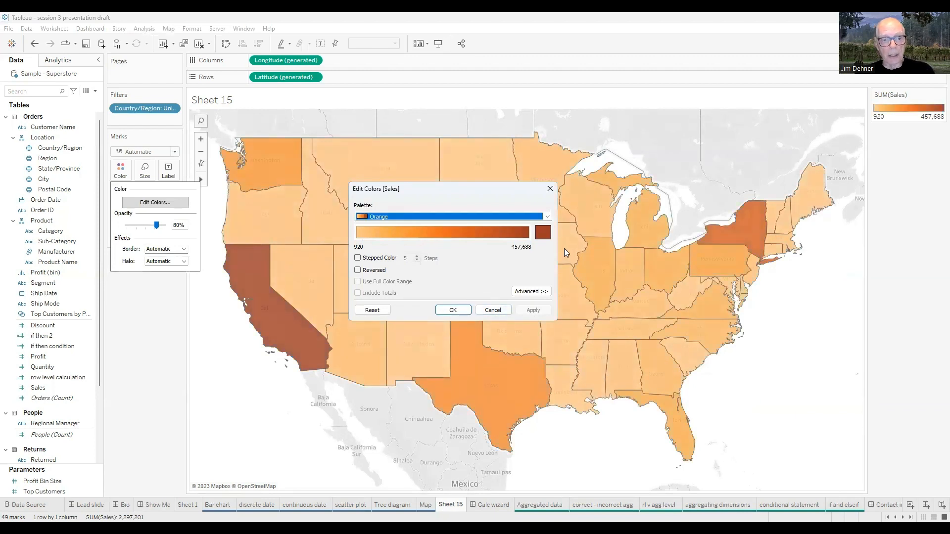
Try the Green-Gold palette and the Red-Green-Gold Diverging palette on the map's Sales colors
left_click(547, 217)
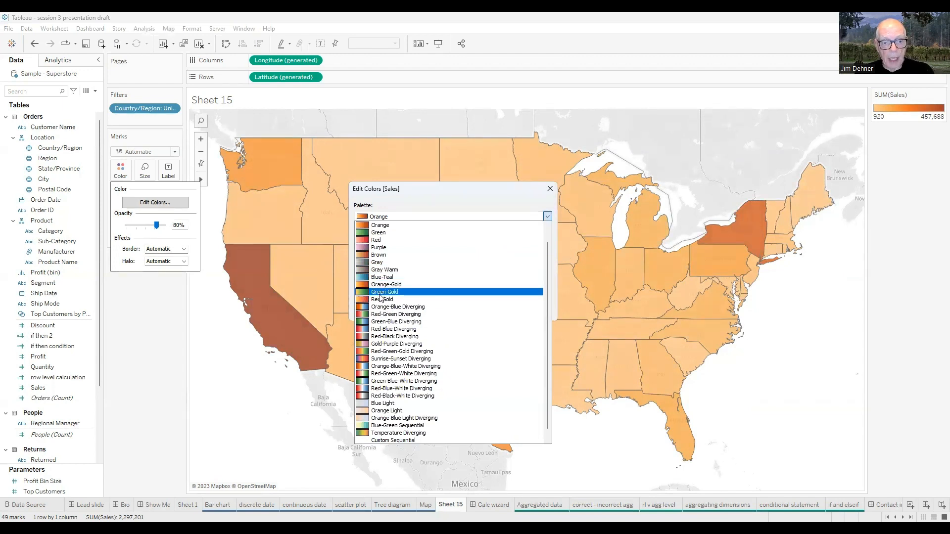
left_click(380, 293)
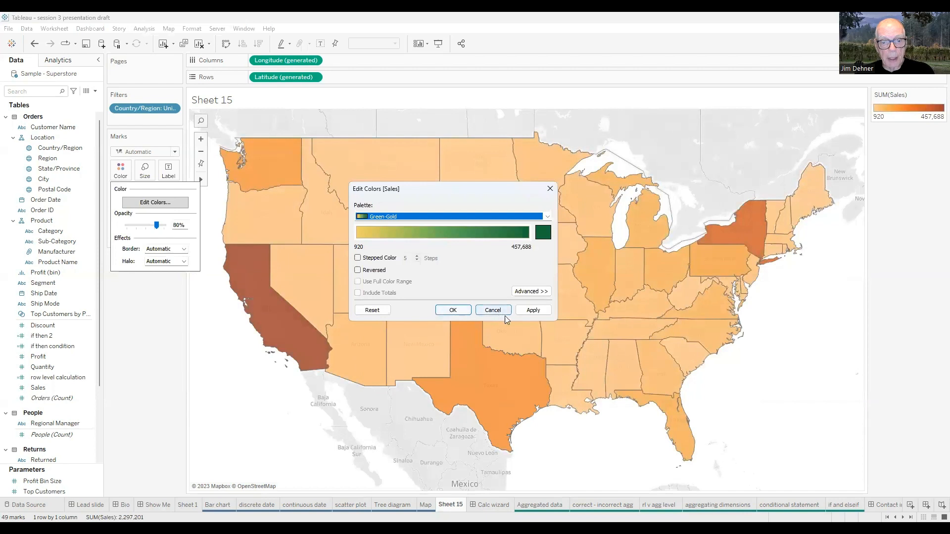
left_click(533, 311)
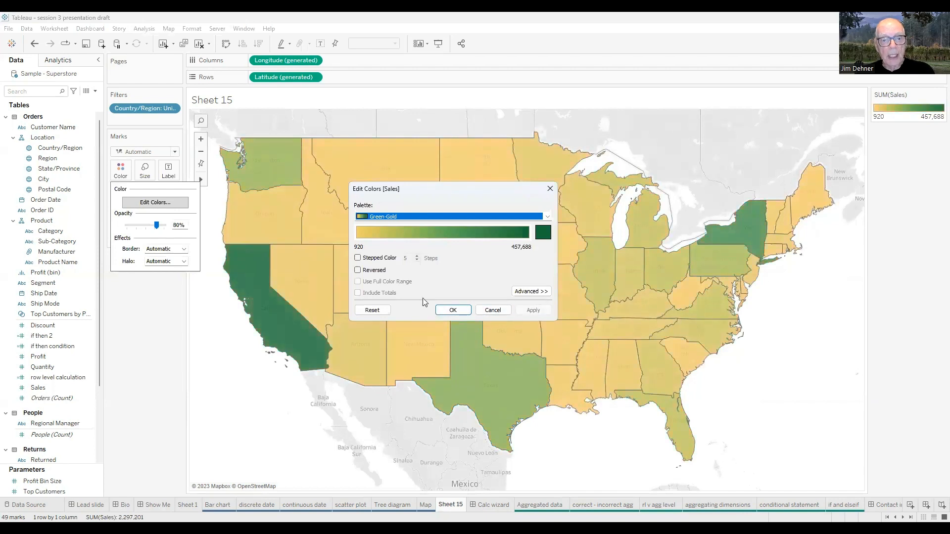
left_click(547, 218)
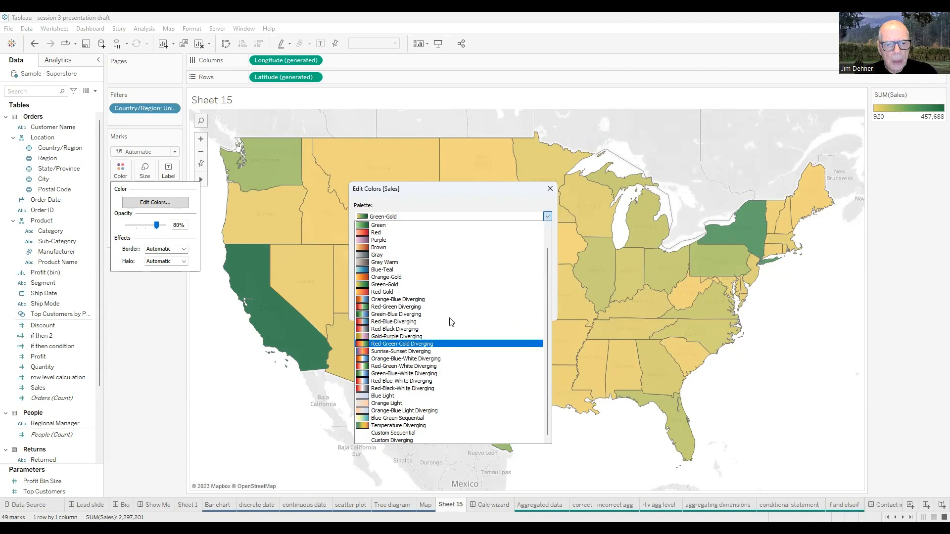
left_click(381, 345)
left_click(517, 311)
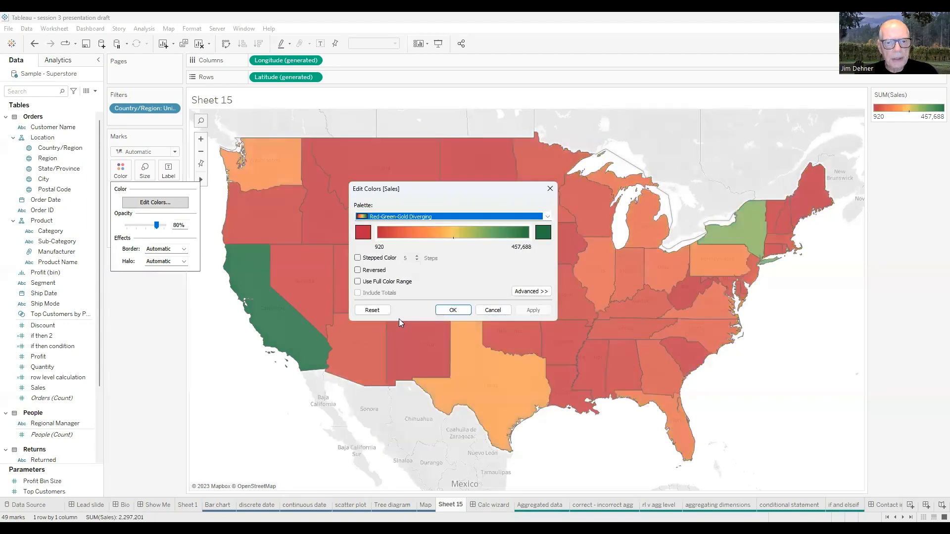
Apply the Temperature Diverging palette to the map's Sales colors
left_click(547, 217)
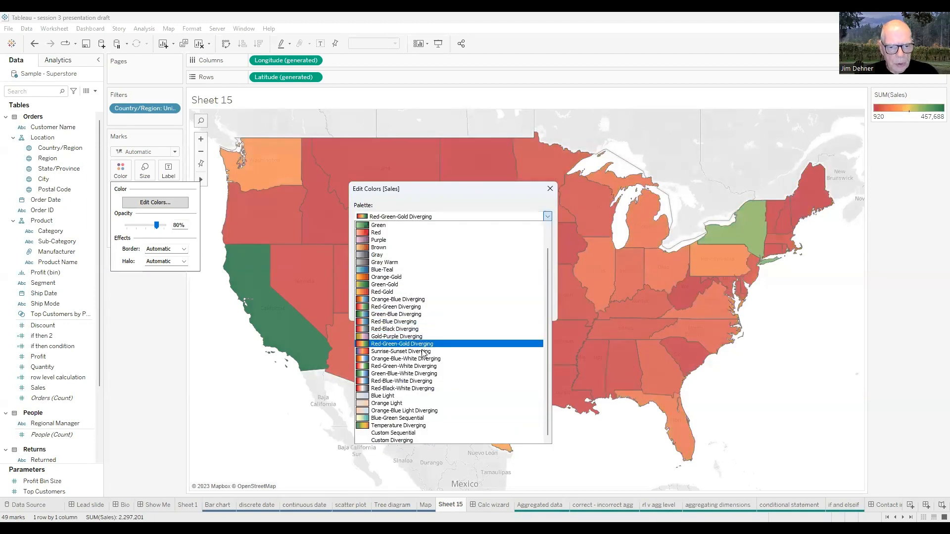
left_click(367, 426)
left_click(530, 311)
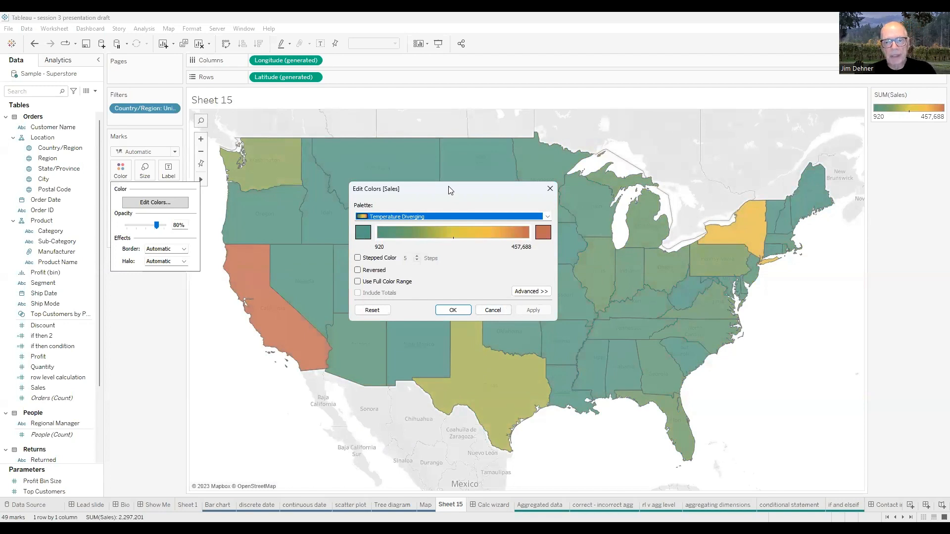
Turn on Stepped Color with 5 steps for the Sales palette and apply it to the map
left_click_drag(450, 191, 440, 150)
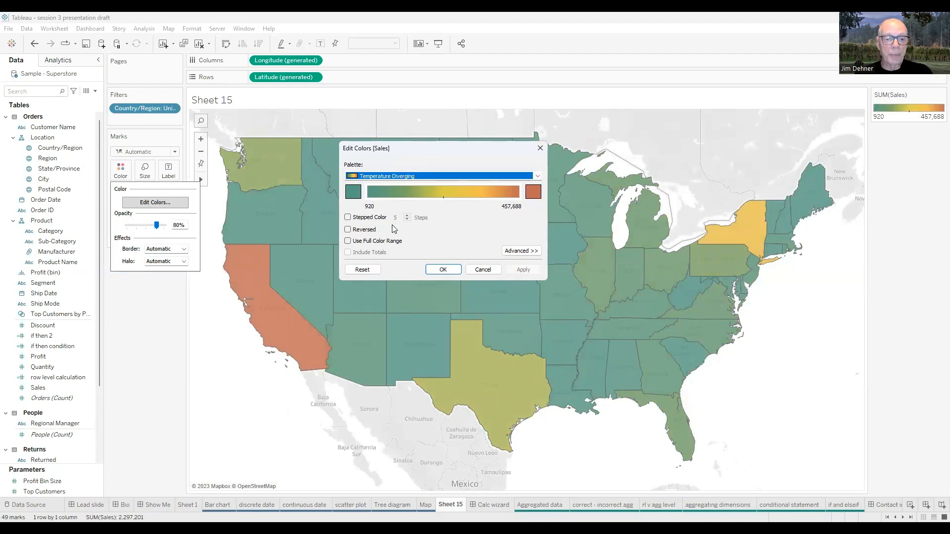
left_click(348, 218)
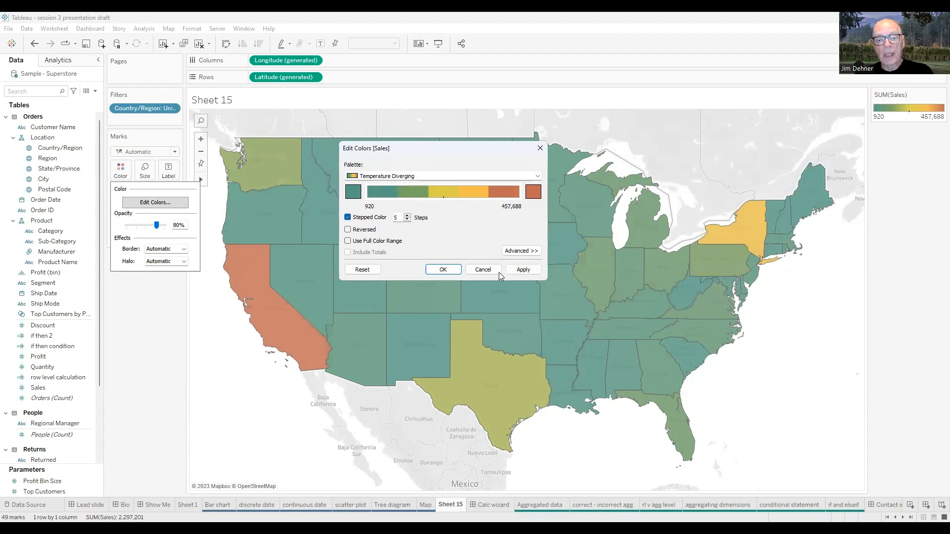
left_click(522, 271)
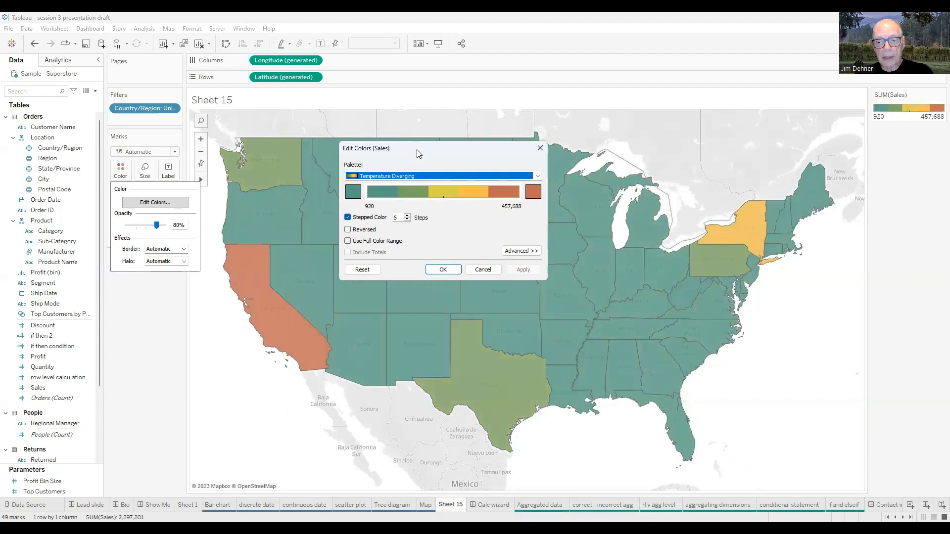
Uncover the map behind the Edit Colors dialog and apply 8 color steps to Sales
left_click_drag(417, 154, 715, 341)
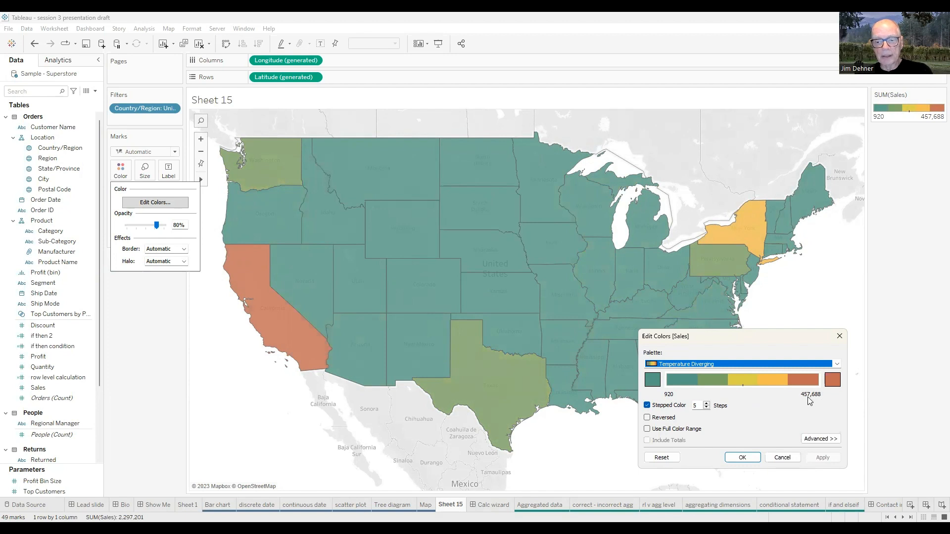
left_click(706, 403)
left_click(706, 403)
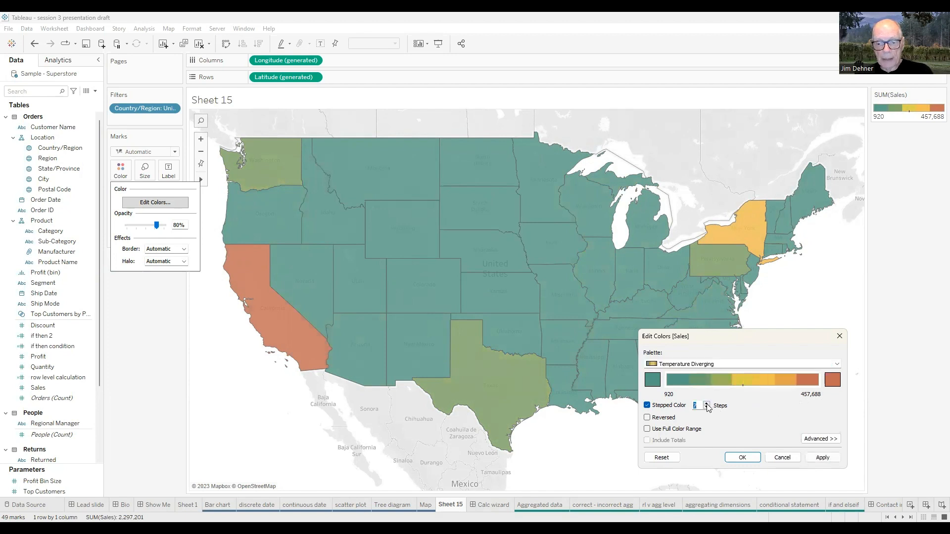
left_click(707, 403)
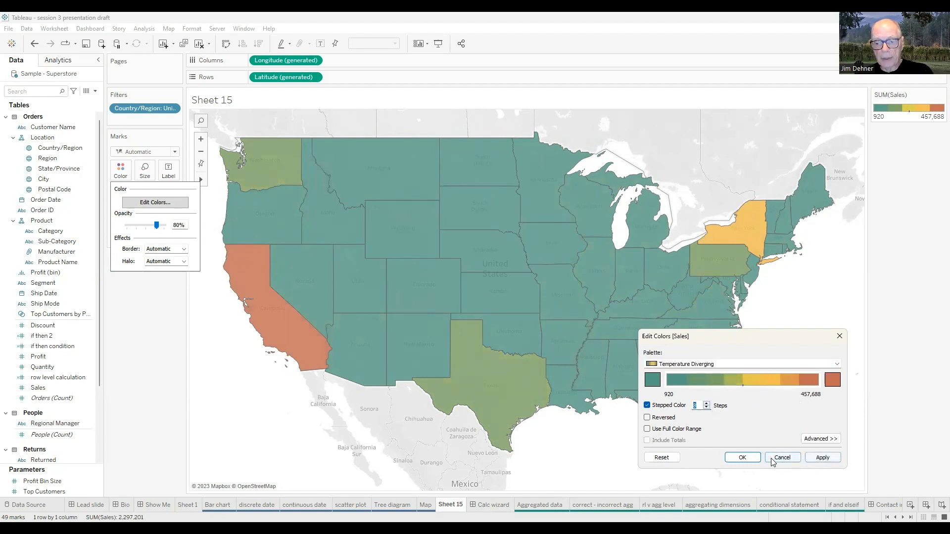
left_click(821, 457)
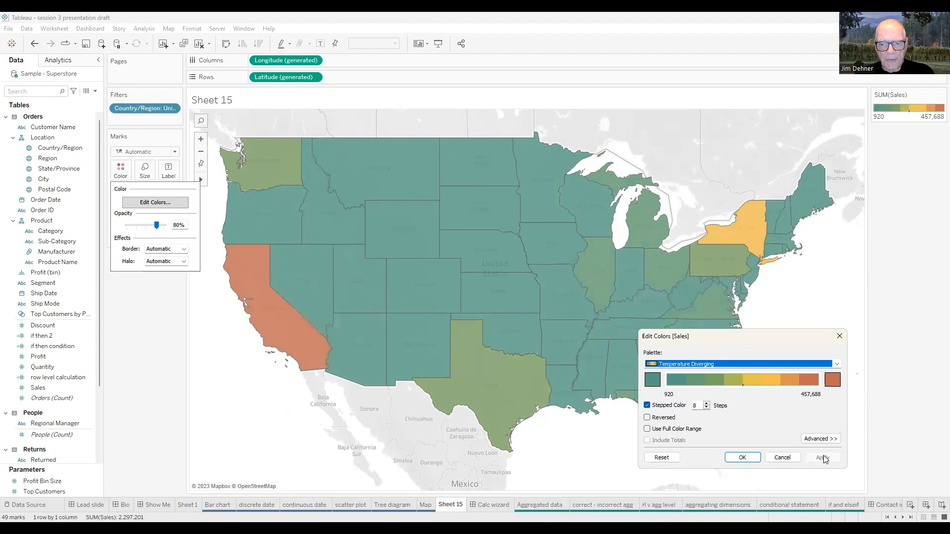
Reduce the stepped Sales colors to 4 steps and apply the change to the map
left_click(707, 408)
left_click(707, 408)
left_click(707, 408)
left_click(707, 408)
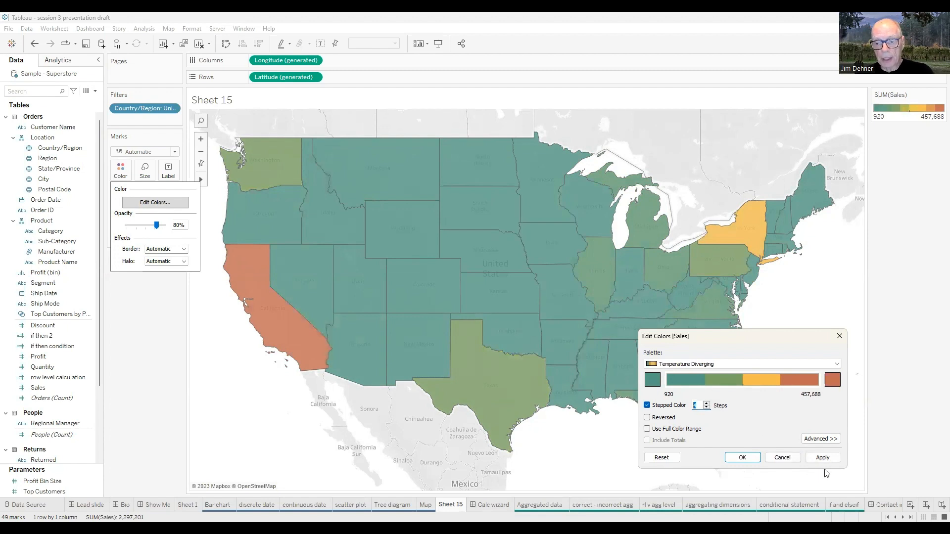
left_click(816, 457)
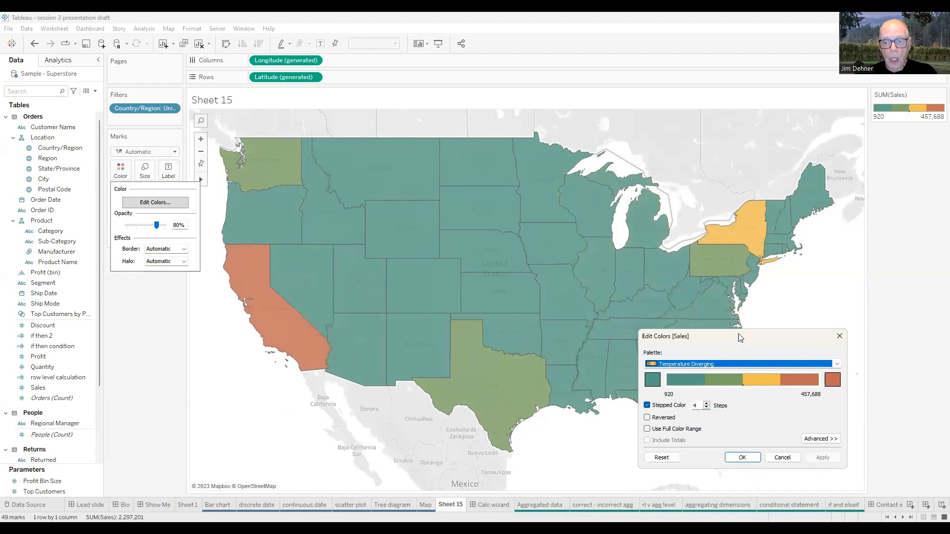
Reverse the Temperature Diverging palette, apply it to the map, and close the Edit Colors dialog
left_click_drag(738, 337, 687, 296)
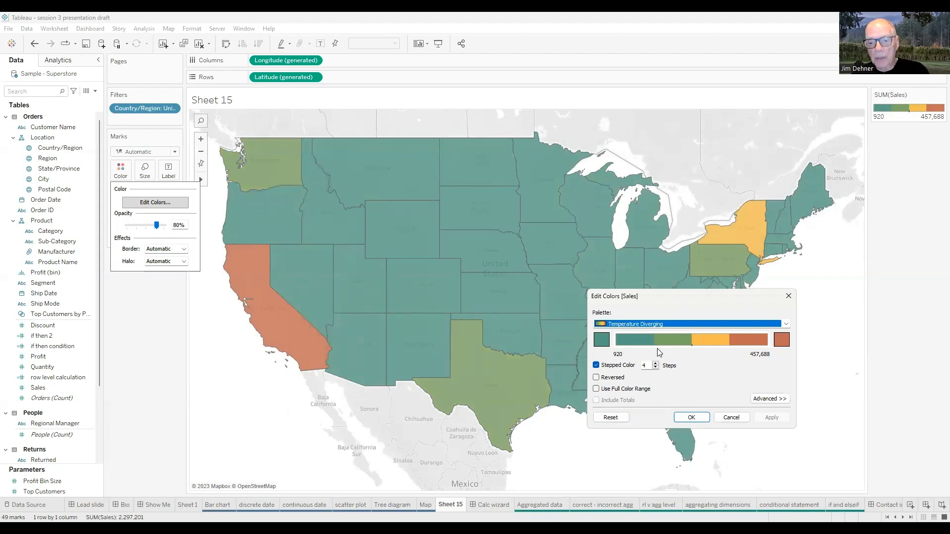
left_click(596, 378)
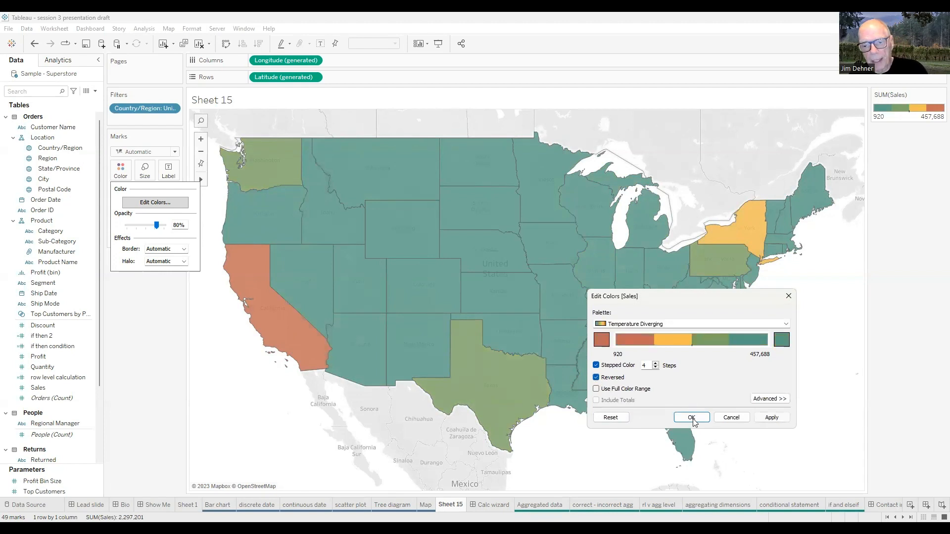
left_click(771, 418)
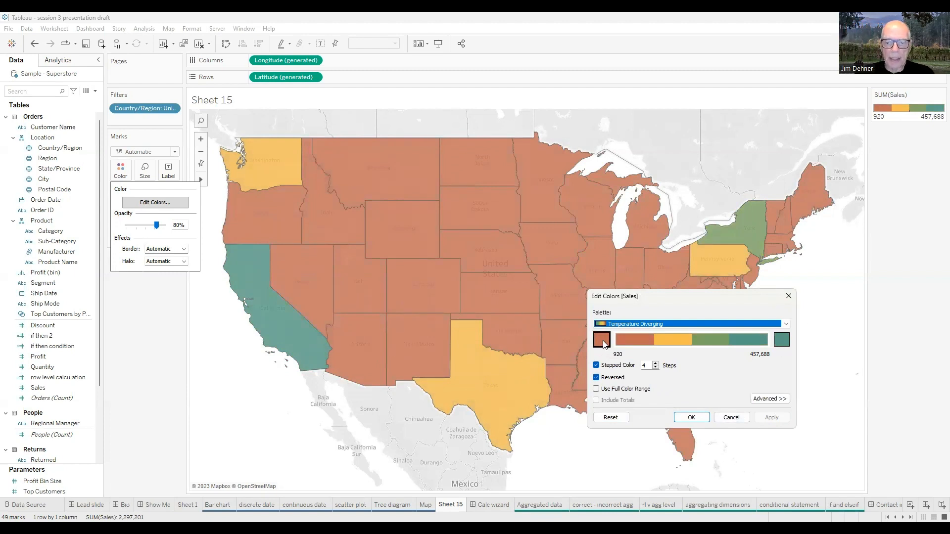
left_click(732, 418)
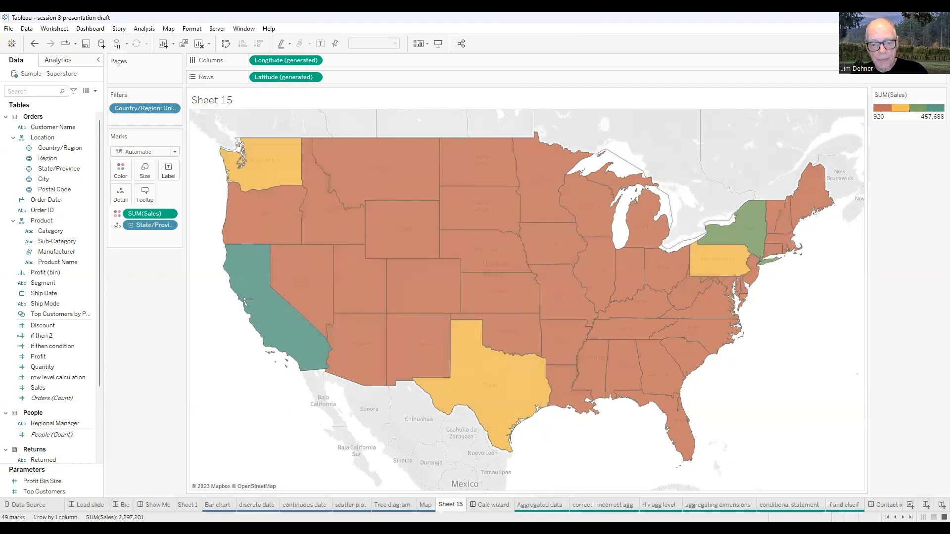
Switch to the Calc wizard dashboard to examine the annotated calculation editor overview
left_click(510, 505)
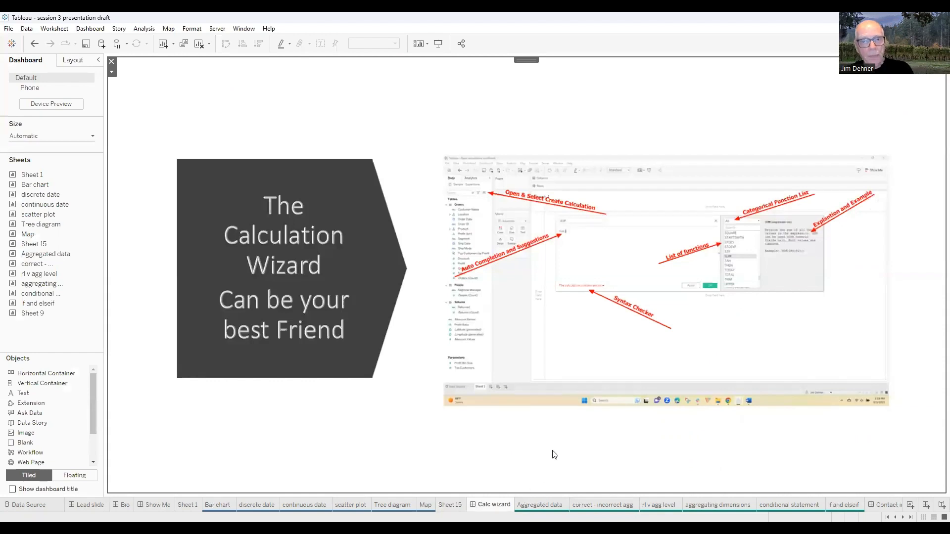
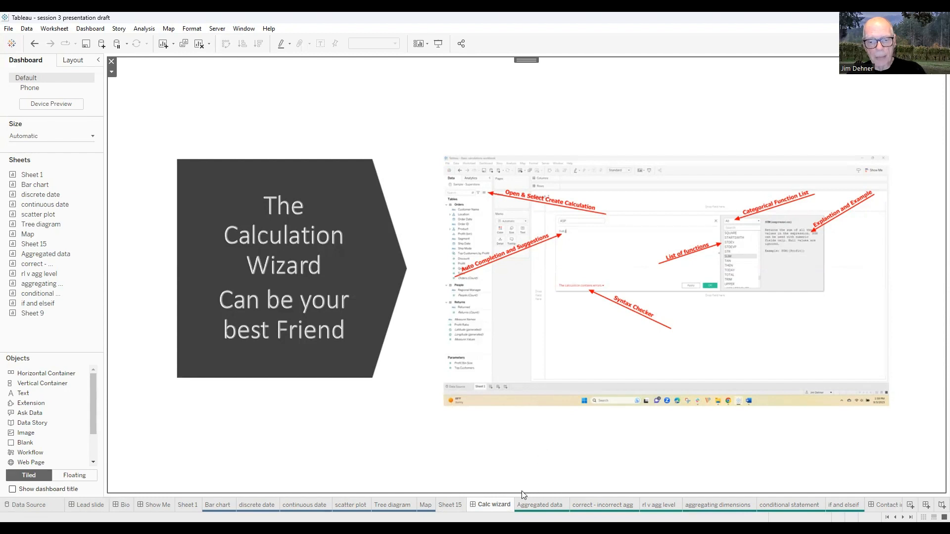
Start a new calculated field on the Aggregated data sheet, then narrow its editor and place it beneath the Category table
mouse_move(540, 505)
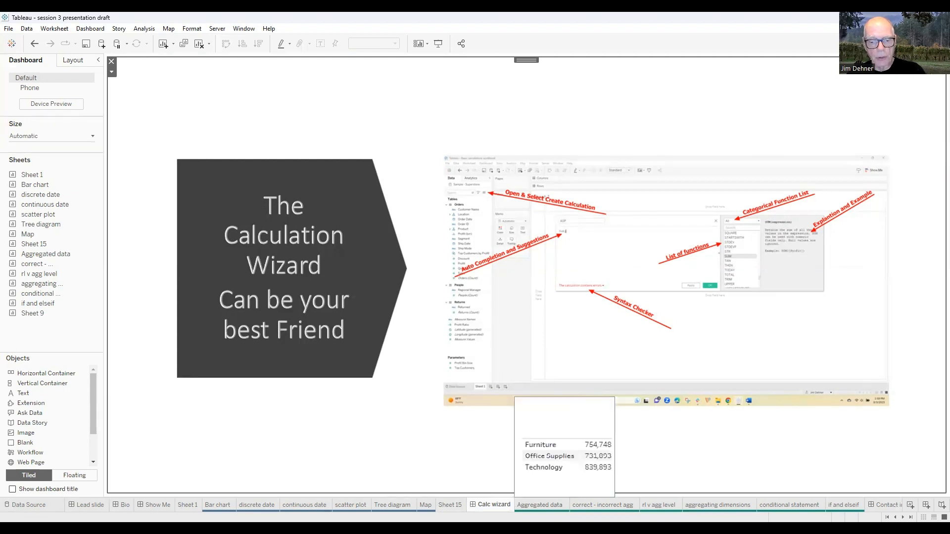
left_click(539, 505)
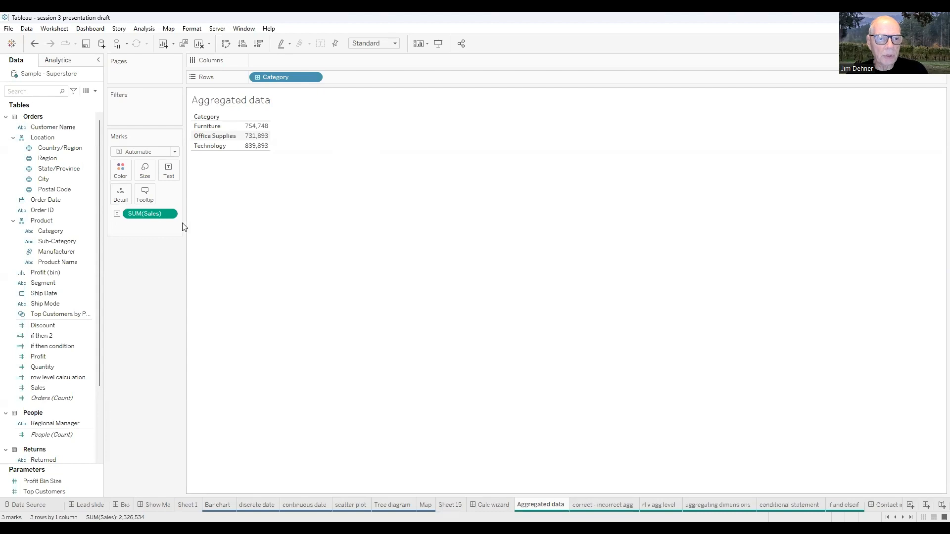
left_click(95, 92)
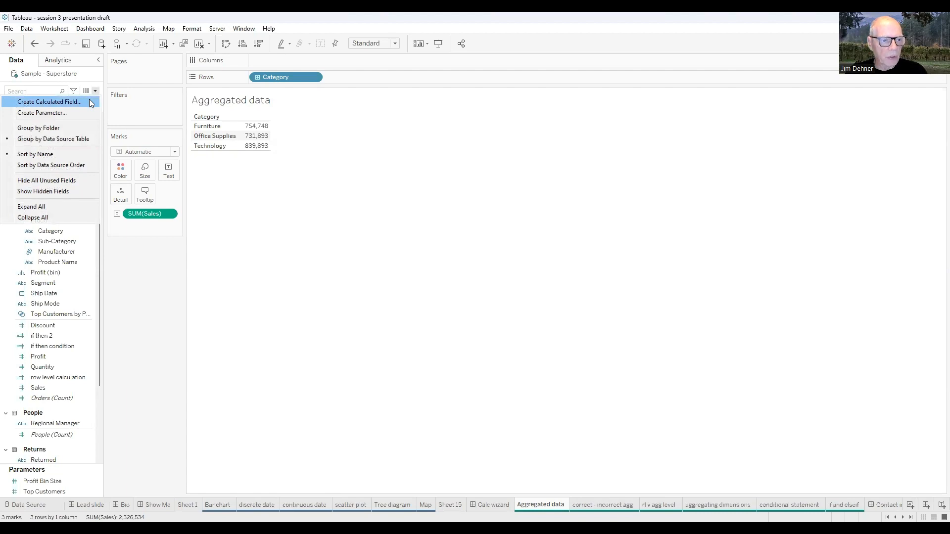
left_click(54, 102)
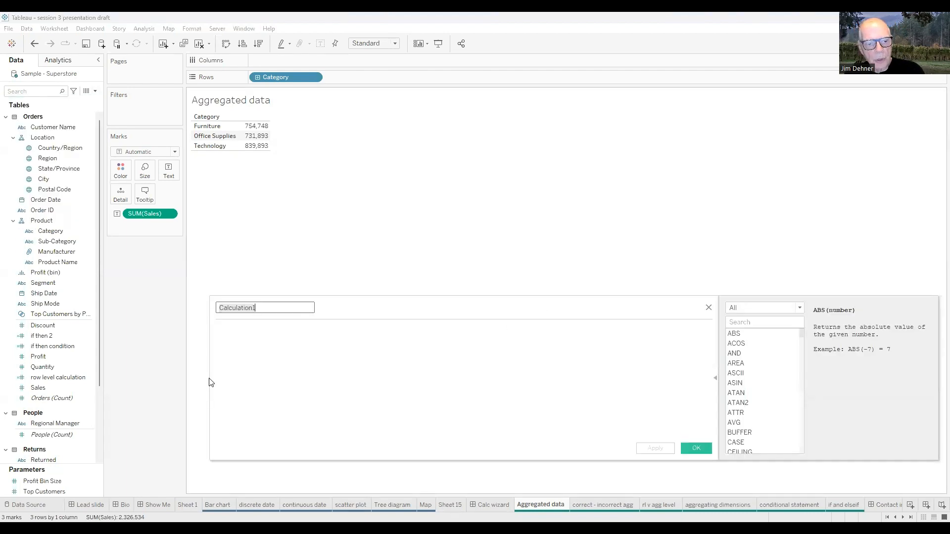
left_click_drag(210, 375, 306, 388)
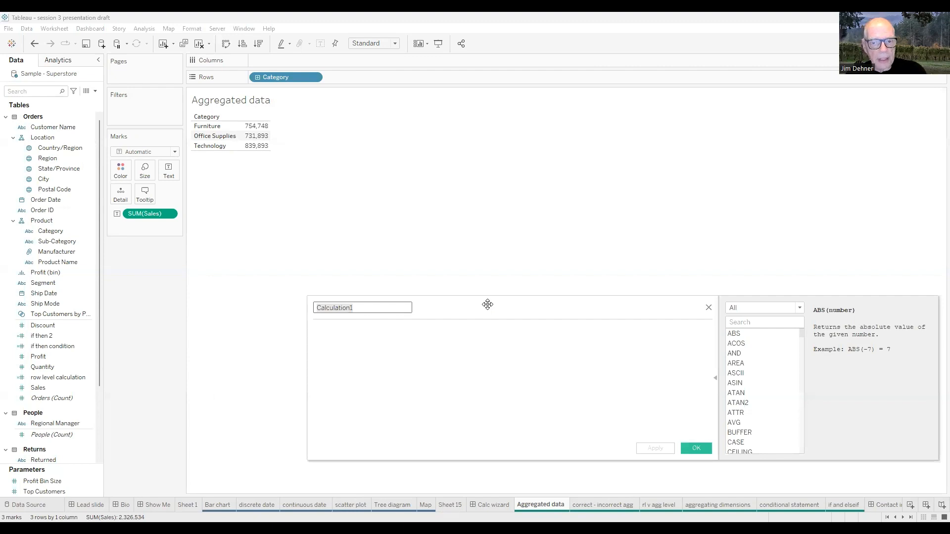
left_click_drag(487, 305, 387, 199)
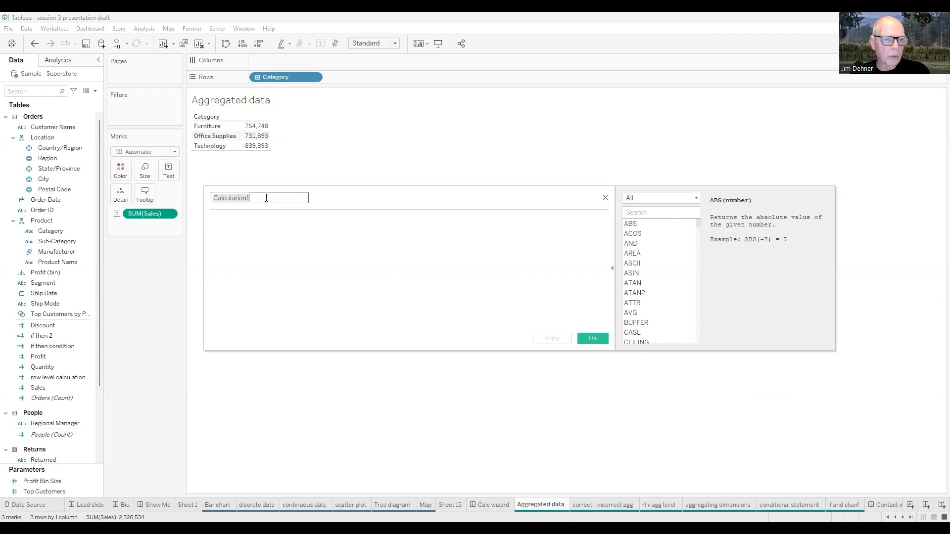
Name the new calculated field ASP
left_click_drag(266, 198, 208, 193)
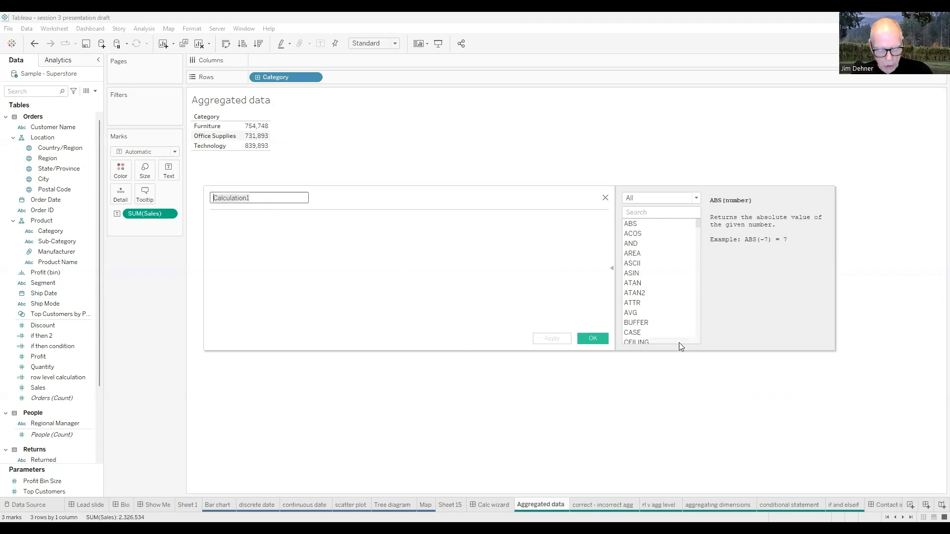
type("AS")
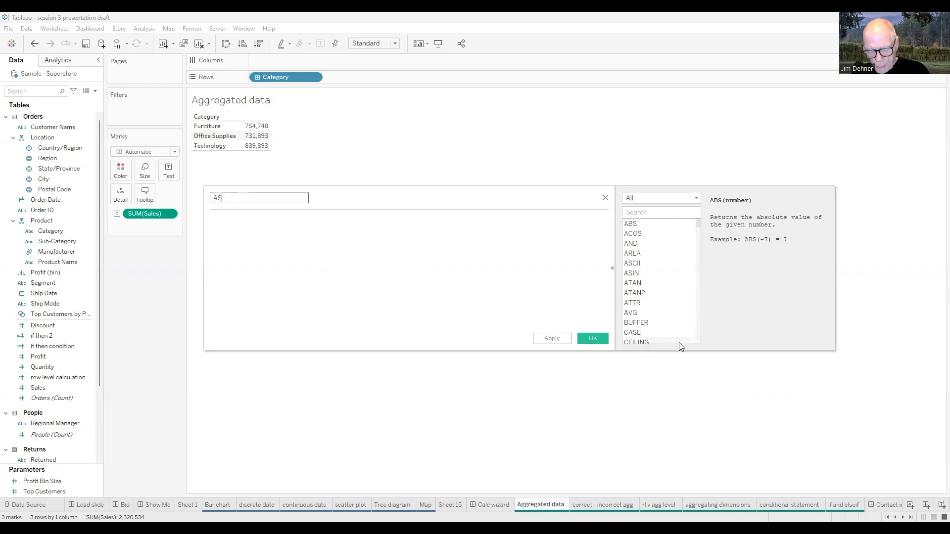
type("P")
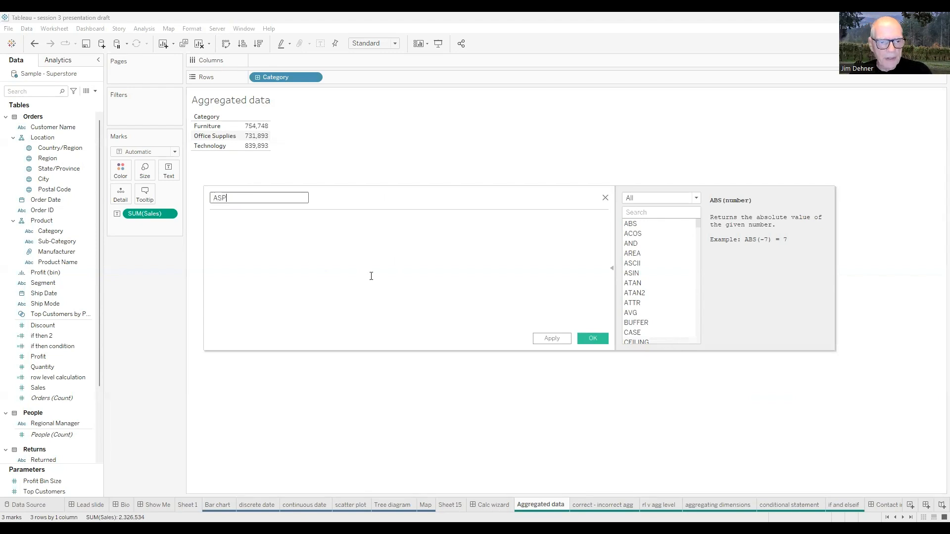
Enter the ASP formula sum([Sales])/[Quantity], accepting the suggested Sales and Quantity fields
left_click(232, 234)
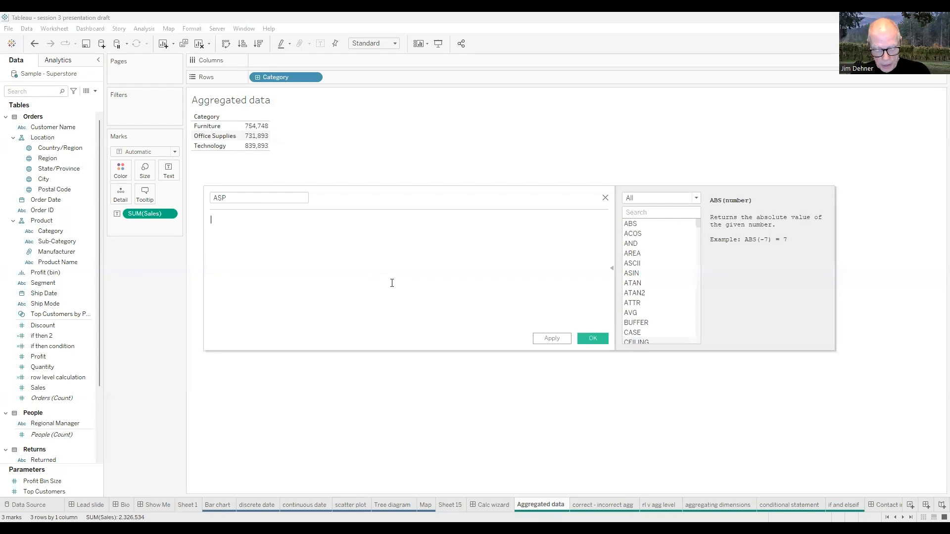
type("sum")
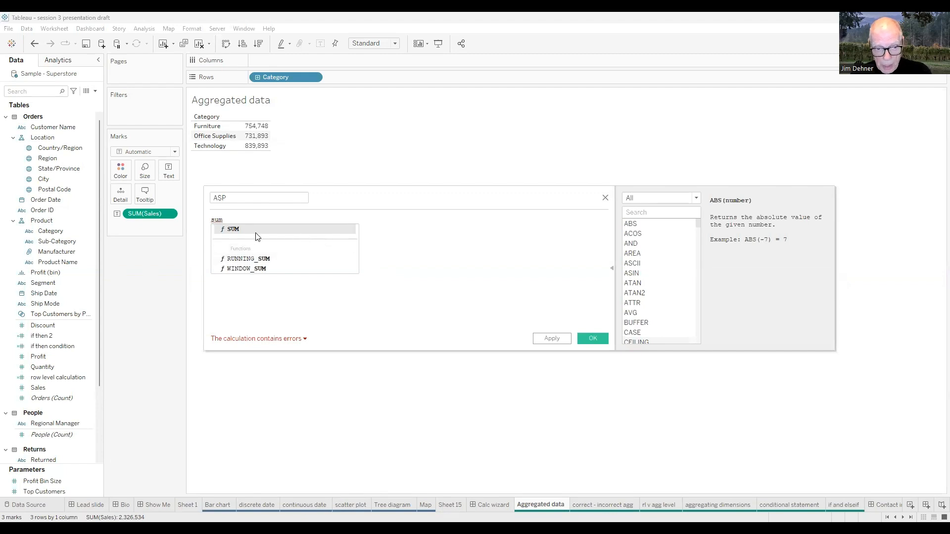
type("(")
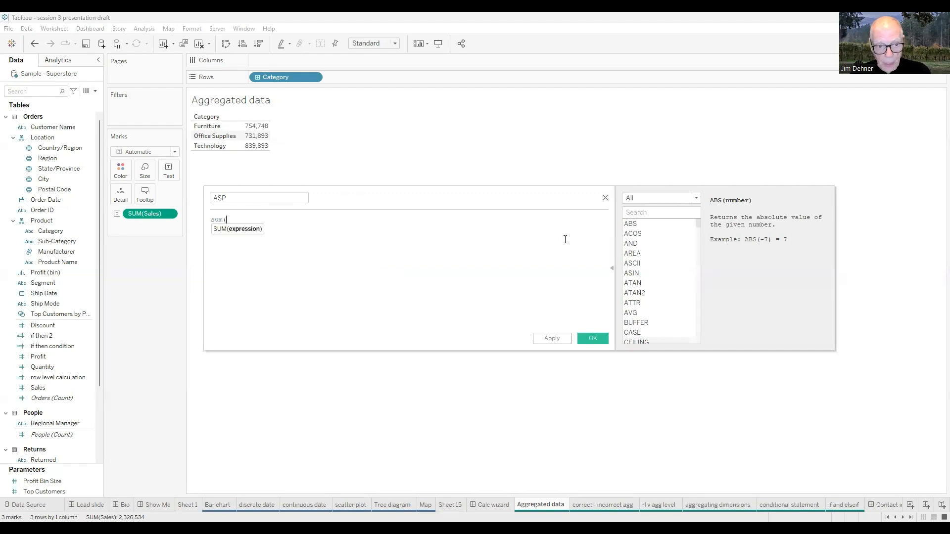
type("s")
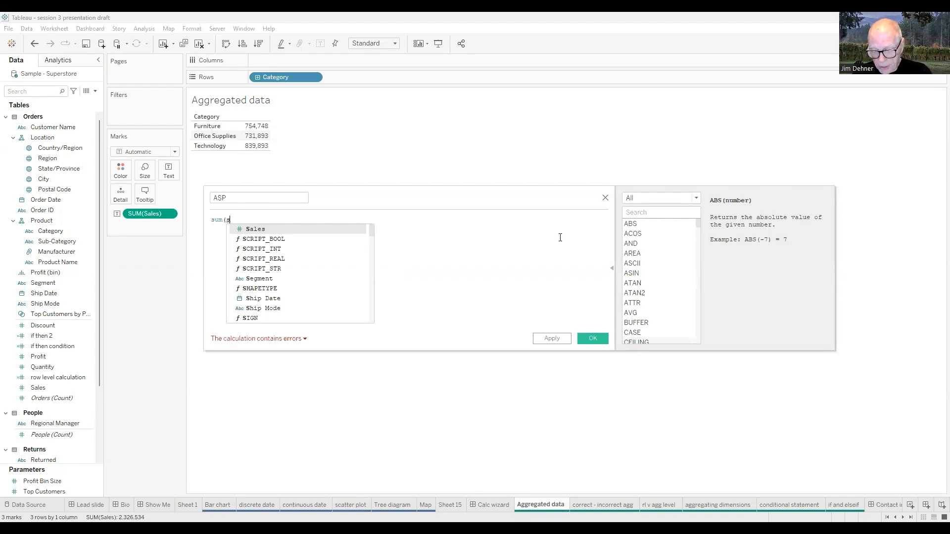
key("Return")
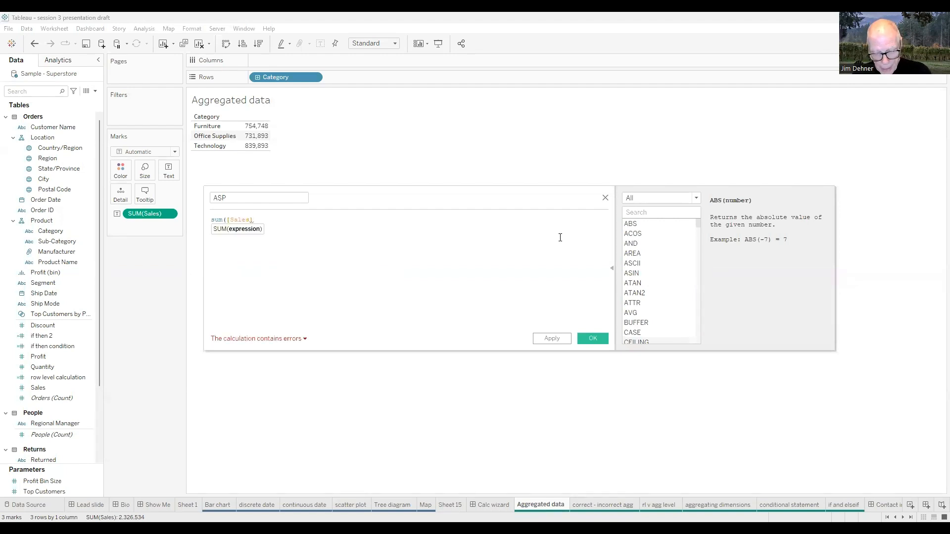
type(")")
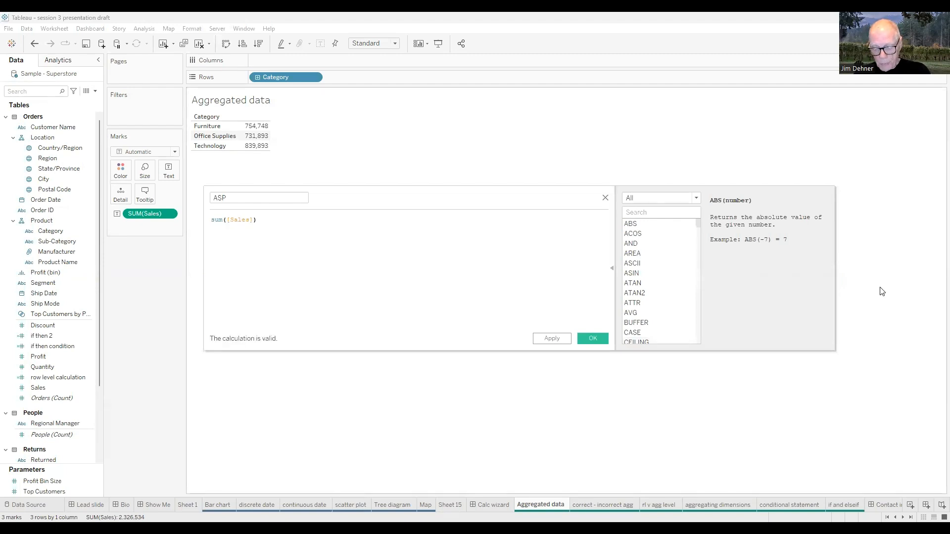
type("/")
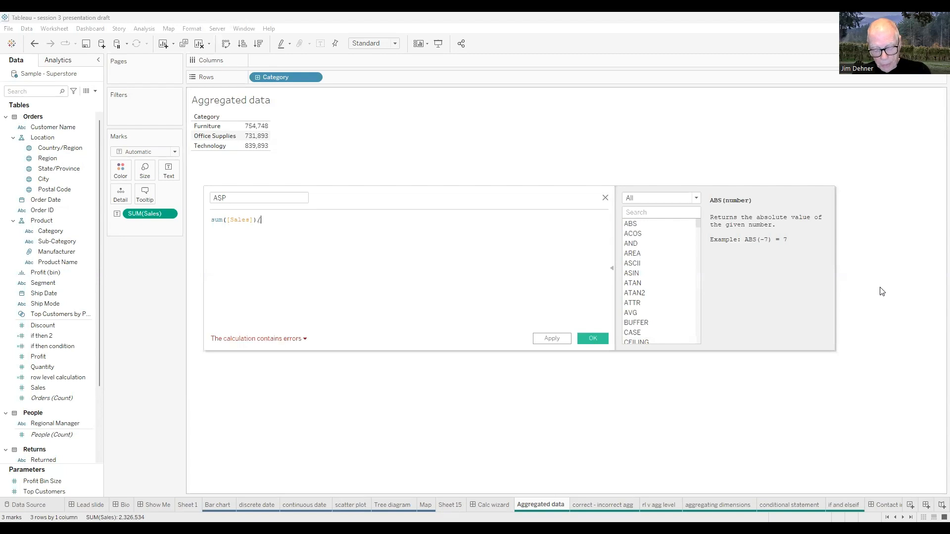
type("qua")
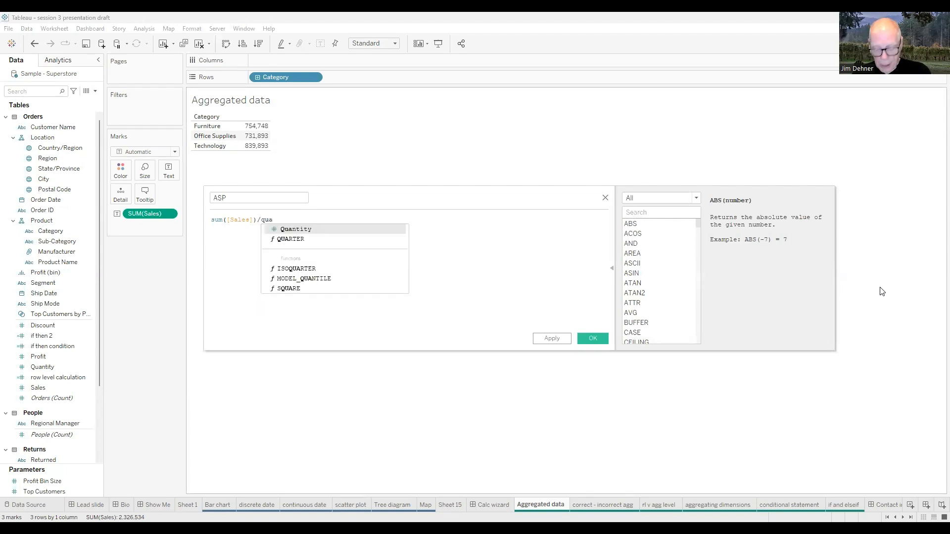
key("Return")
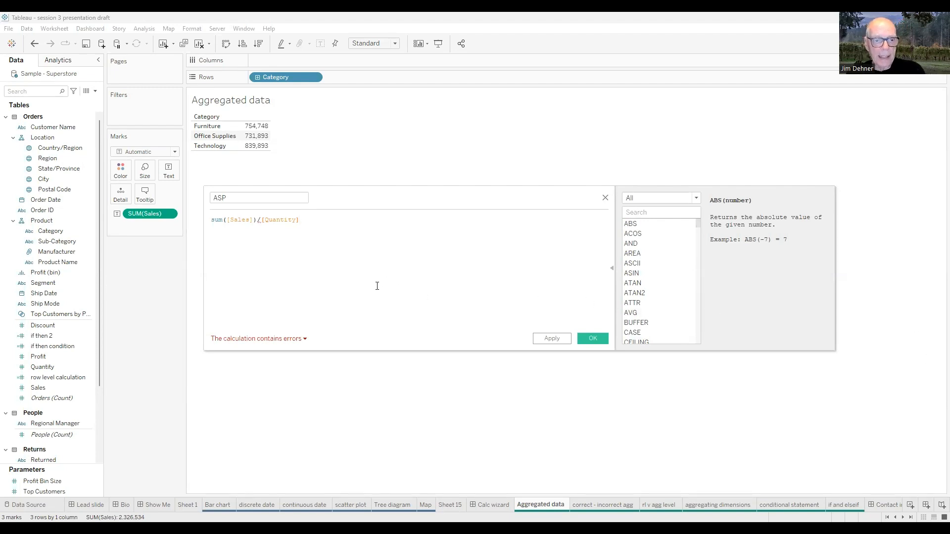
Read the ASP calculation's error details, then enlarge the formula text to examine the division operator
left_click(305, 339)
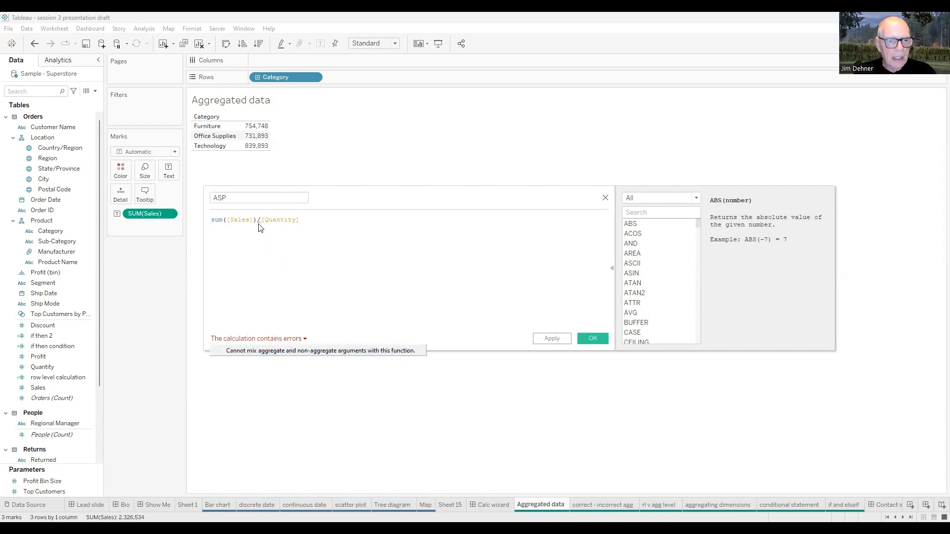
left_click(423, 281)
scroll(423, 281, "up", 3)
scroll(424, 281, "up", 2)
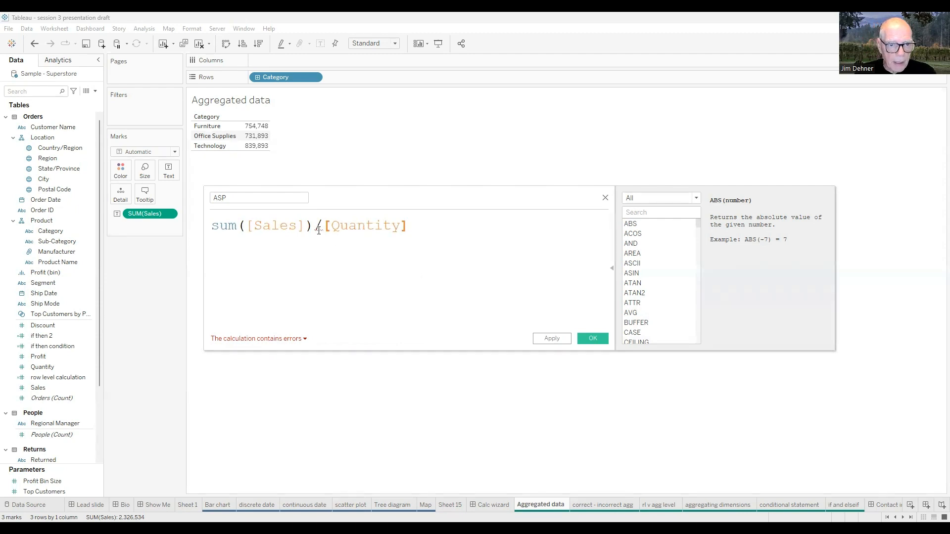
mouse_move(319, 230)
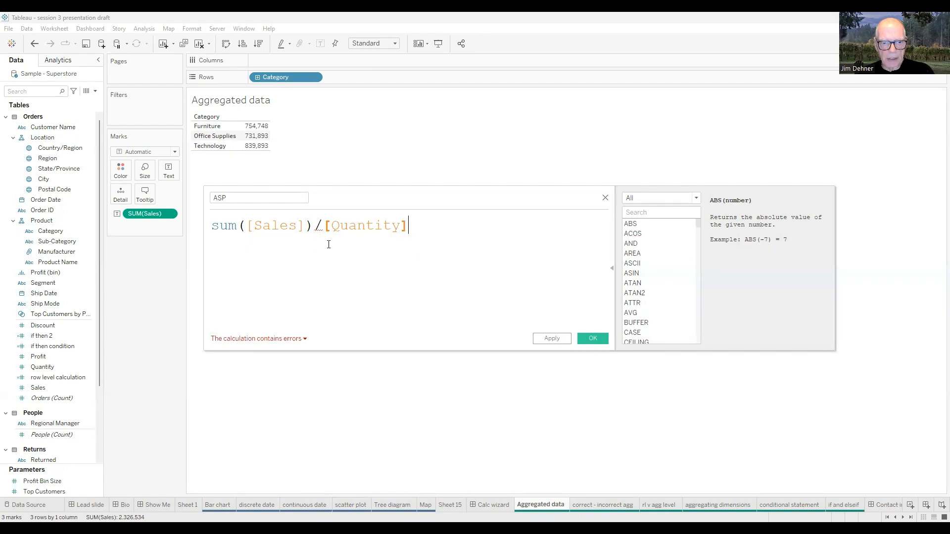
left_click(323, 226)
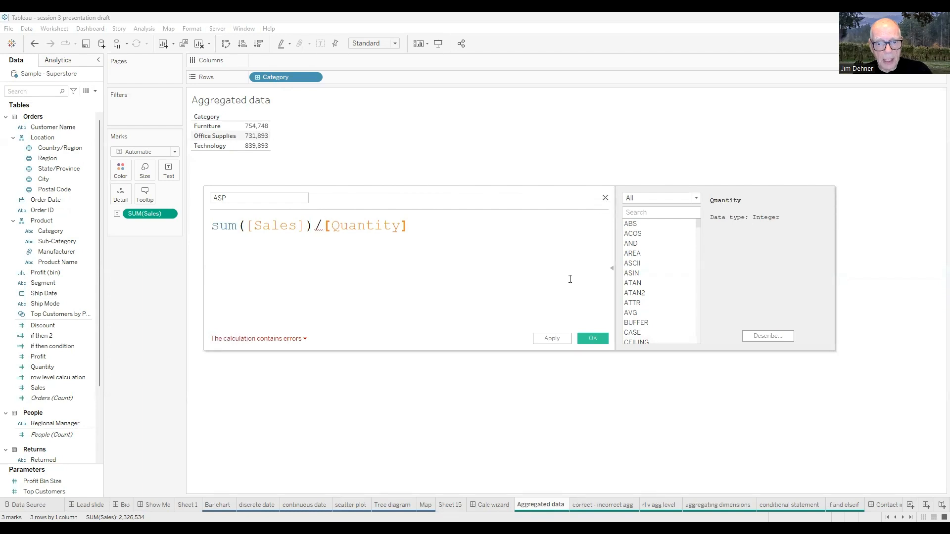
Apply the ASP calculation as written, check its entry among the data fields, and close the calculation editor
left_click(553, 339)
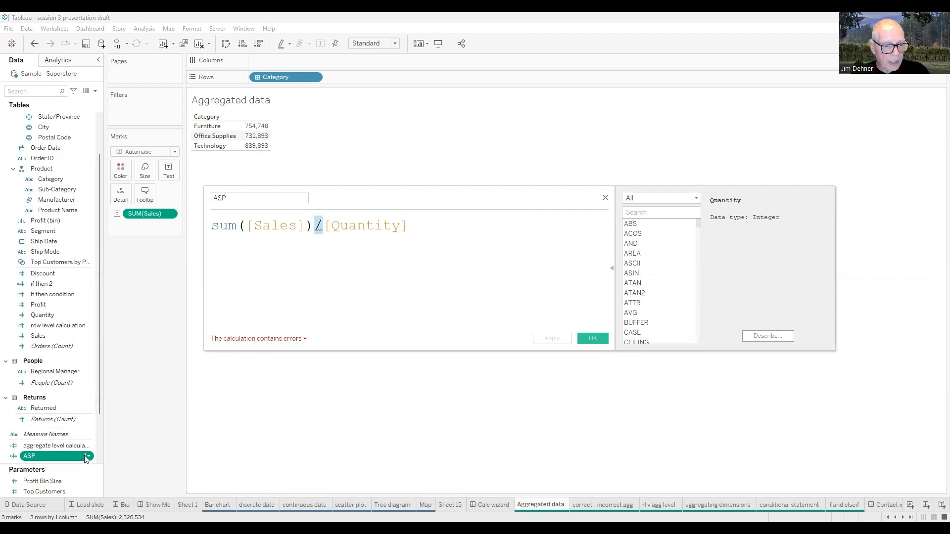
mouse_move(86, 458)
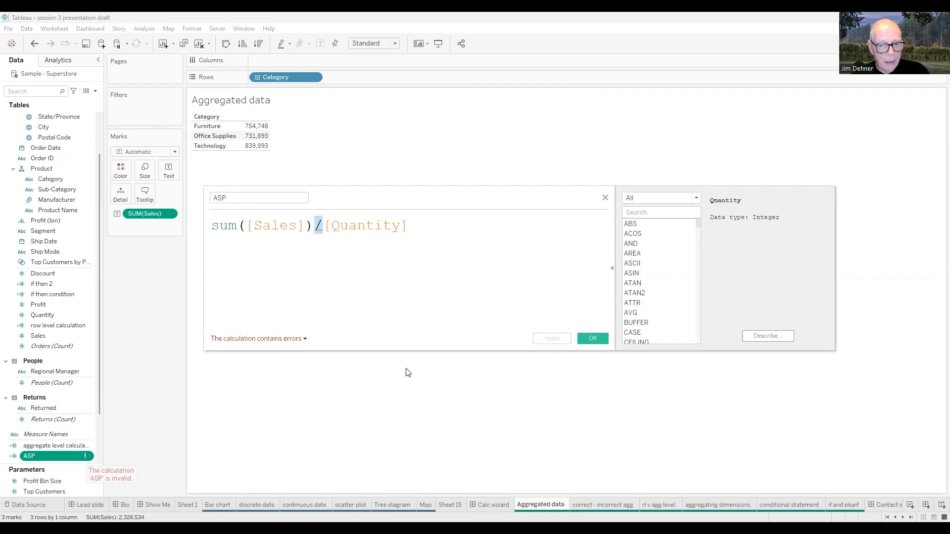
left_click(583, 336)
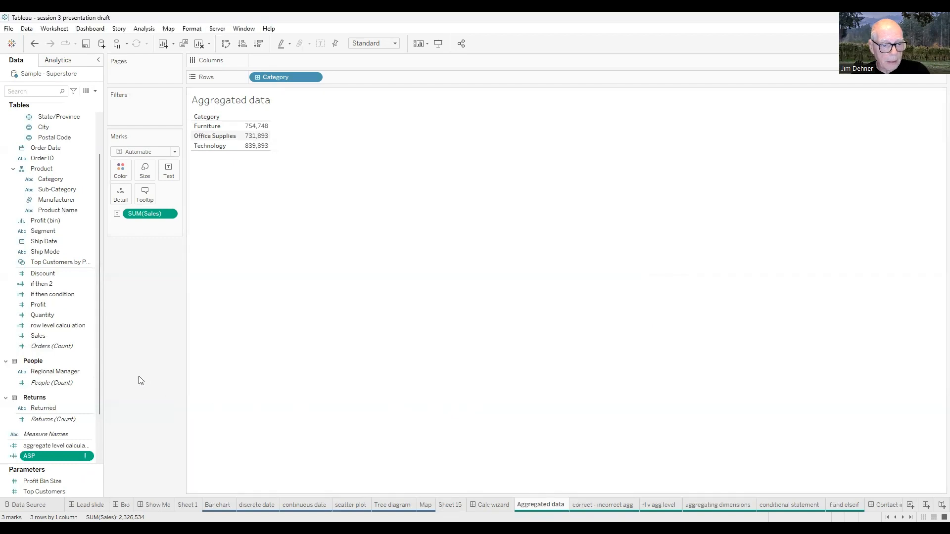
left_click(68, 374)
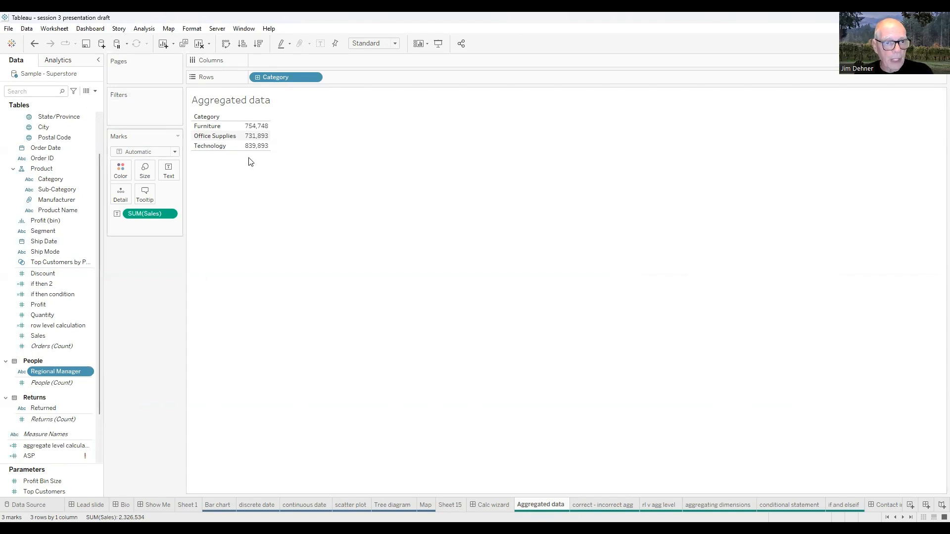
View the row-level Orders data of the Sample - Superstore source in a widened window, then close it
left_click(87, 92)
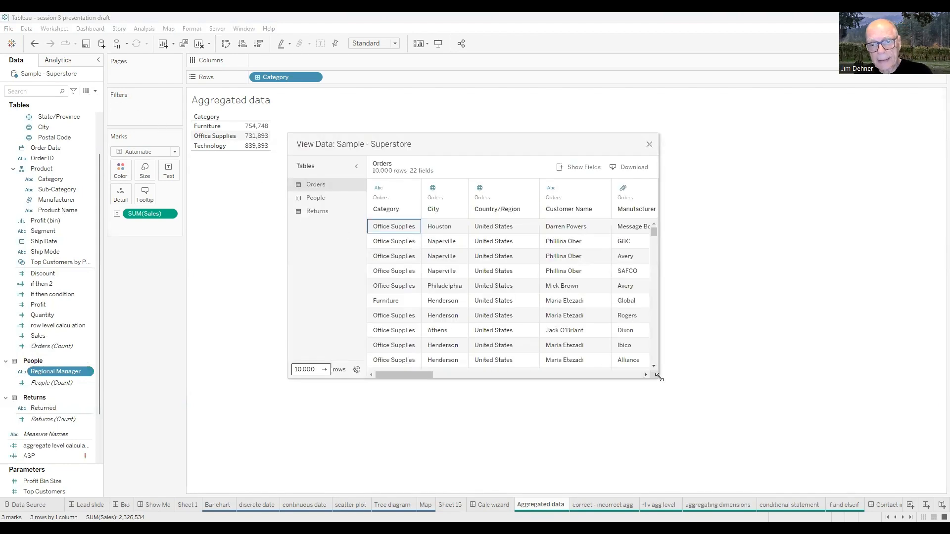
left_click_drag(659, 377, 813, 373)
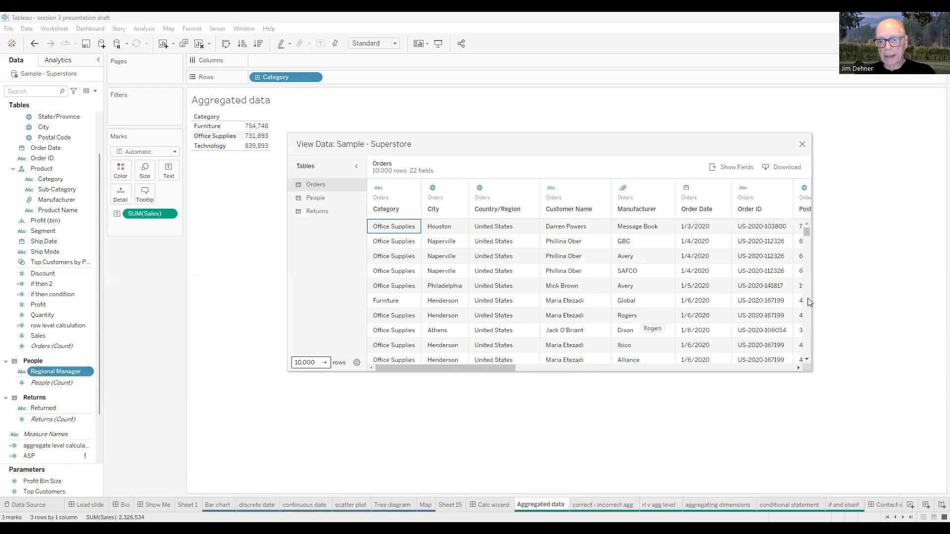
left_click(802, 145)
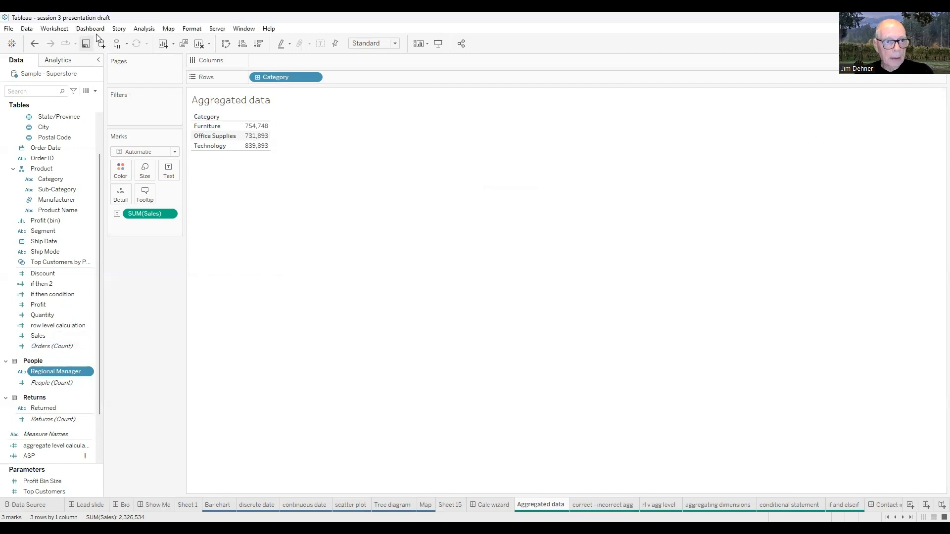
View the summary data behind the Aggregated data sheet, comparing it with the Category table, then close it
left_click(145, 29)
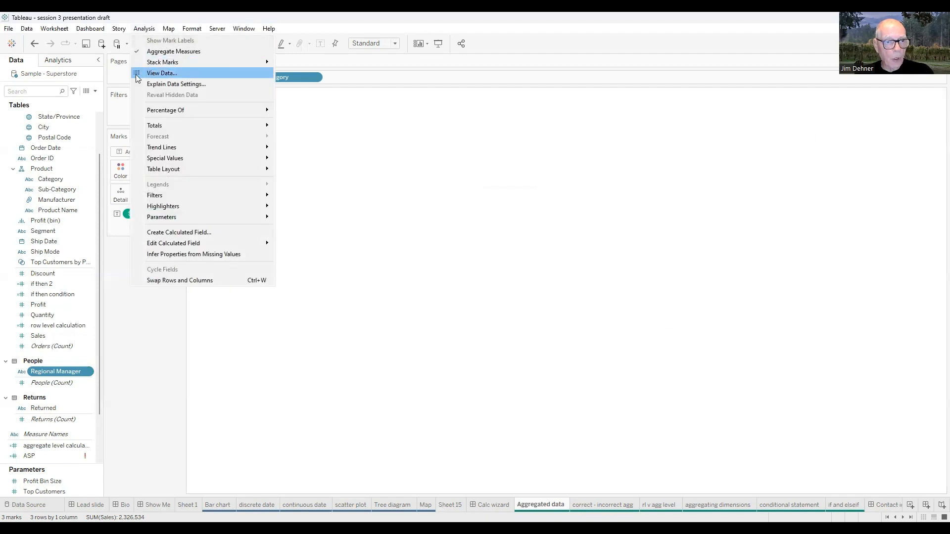
left_click(161, 74)
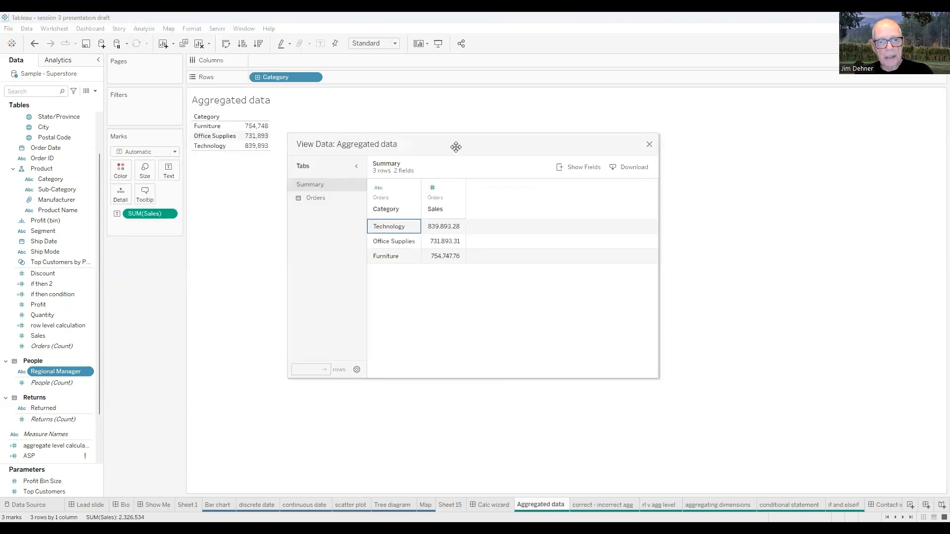
left_click_drag(455, 147, 543, 151)
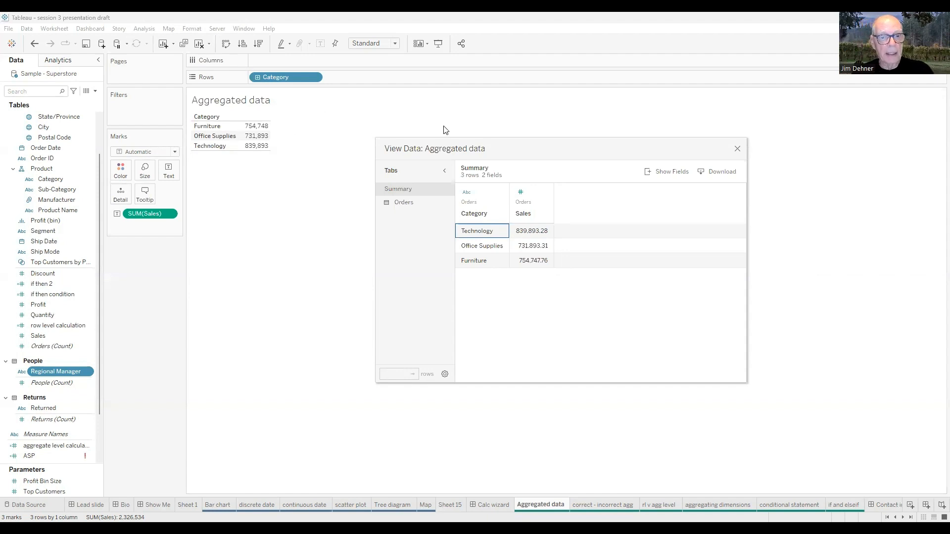
left_click(737, 150)
Reopen the ASP calculation for editing, reposition the editor, and highlight the formula parts, ending on [Quantity]
left_click(42, 455)
right_click(43, 455)
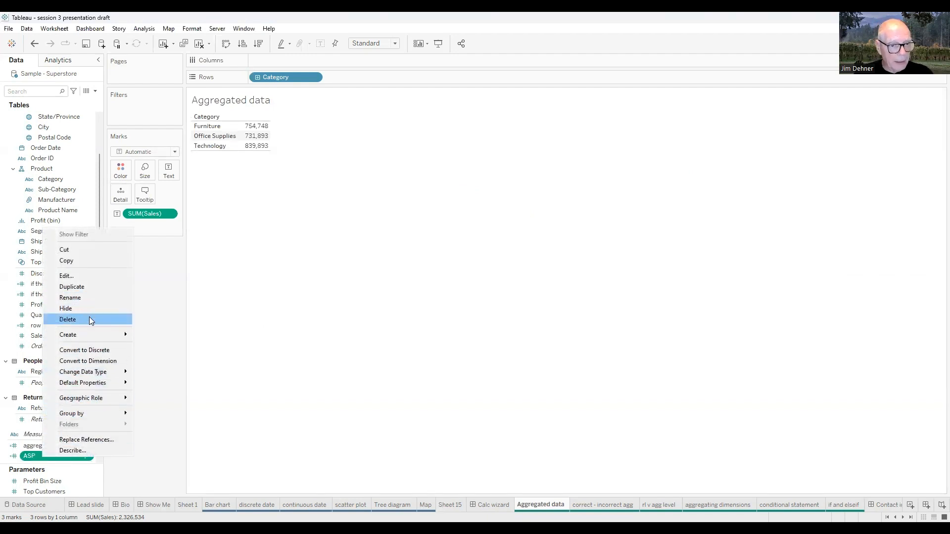
left_click(67, 278)
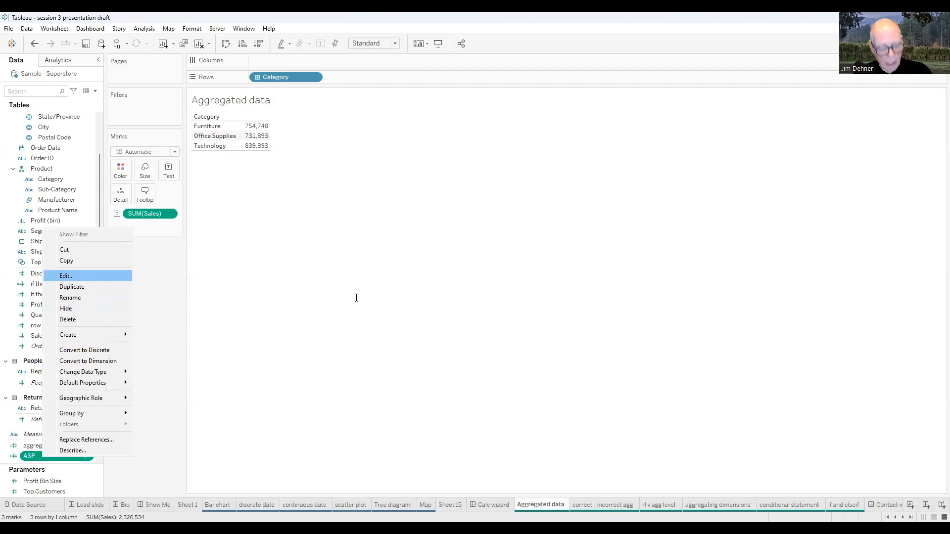
scroll(411, 304, "up", 2)
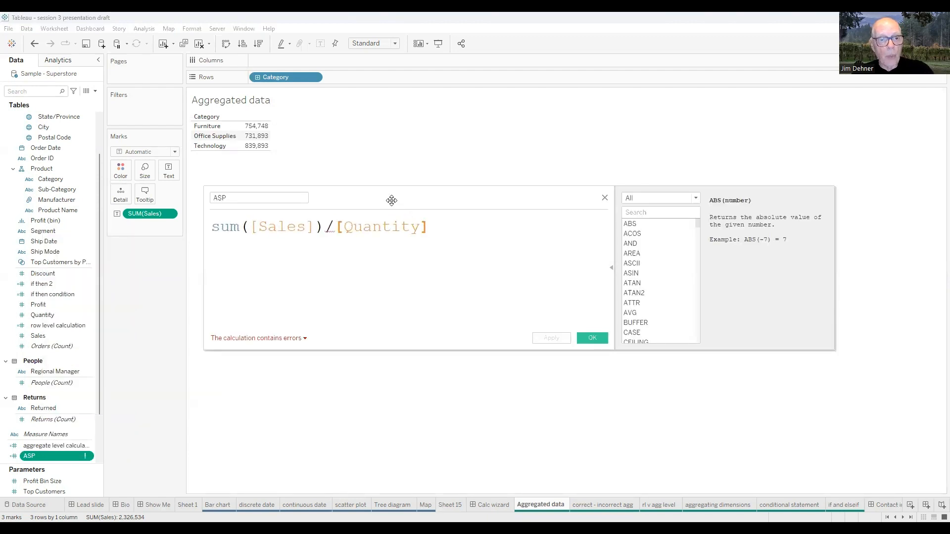
left_click_drag(391, 200, 470, 176)
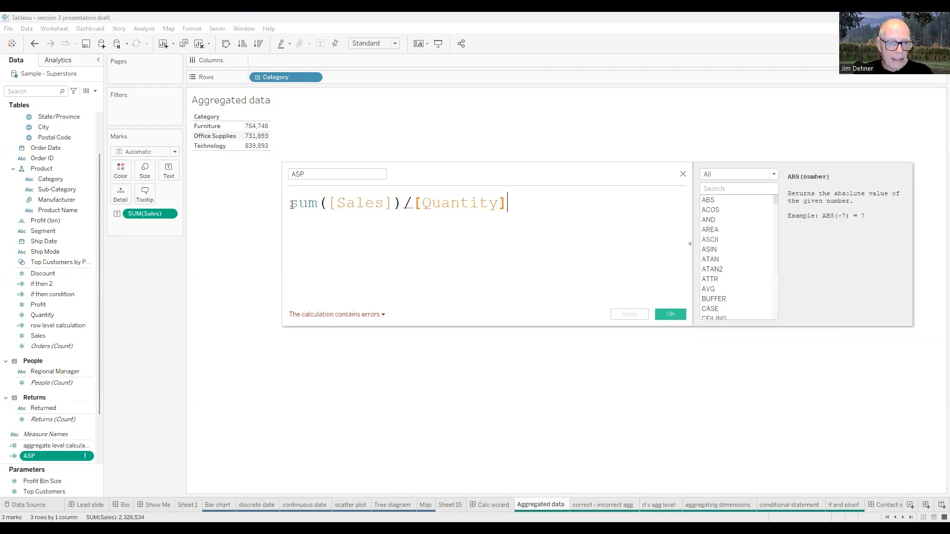
left_click_drag(292, 205, 557, 199)
left_click(439, 256)
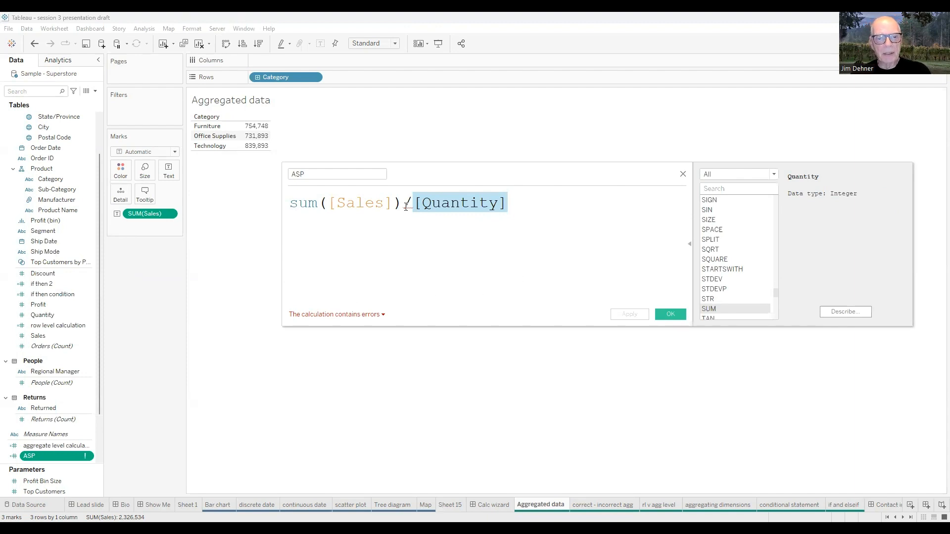
Change the ASP formula to sum([Sales])/sum([Quantity]), save it, and add ASP to the Category table
mouse_move(406, 205)
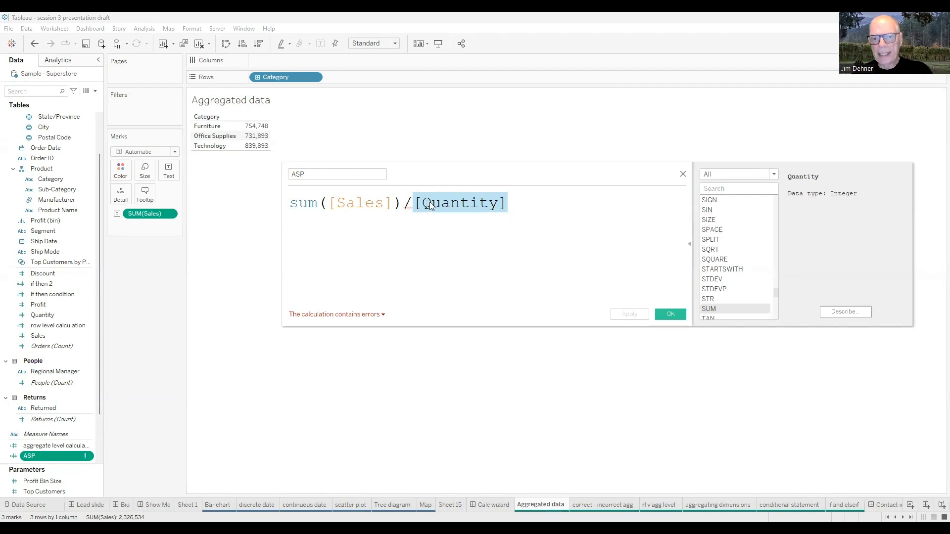
left_click(411, 207)
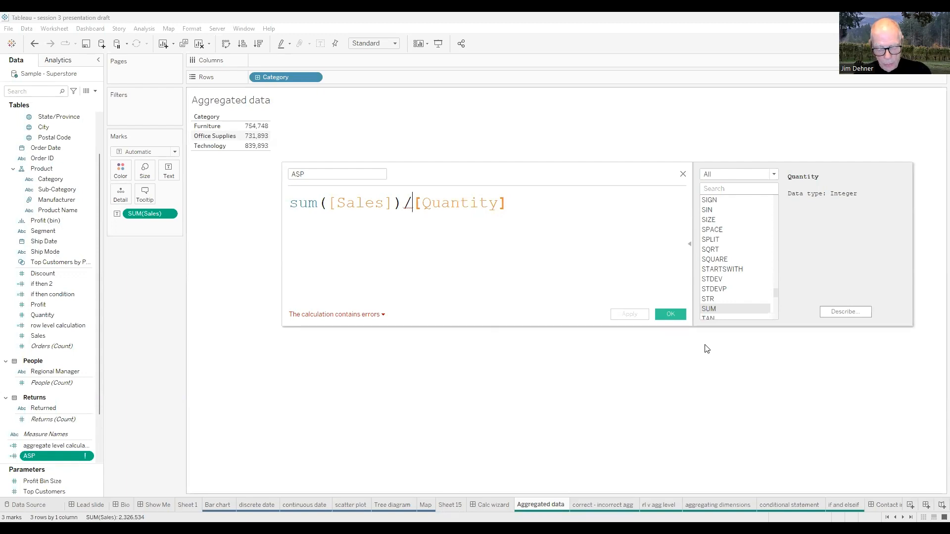
type("sum(")
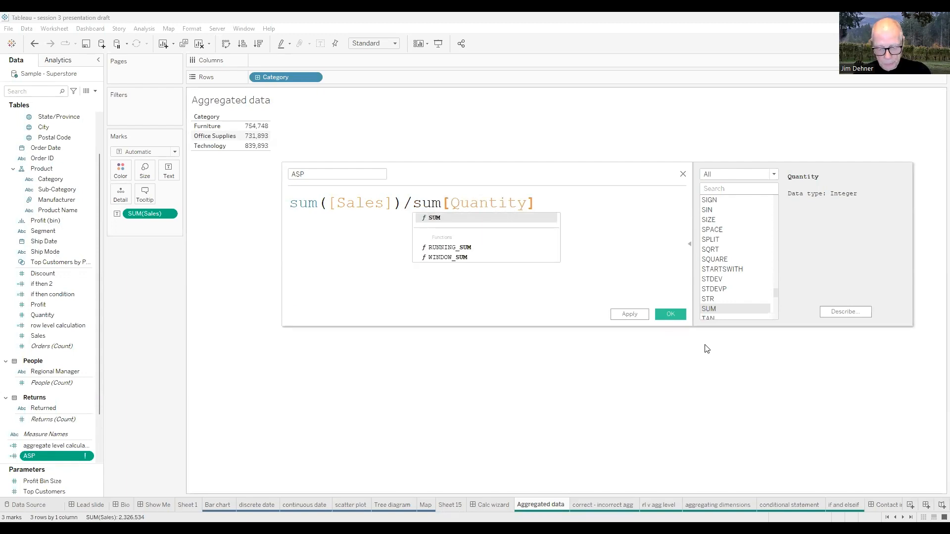
left_click(546, 204)
type(")")
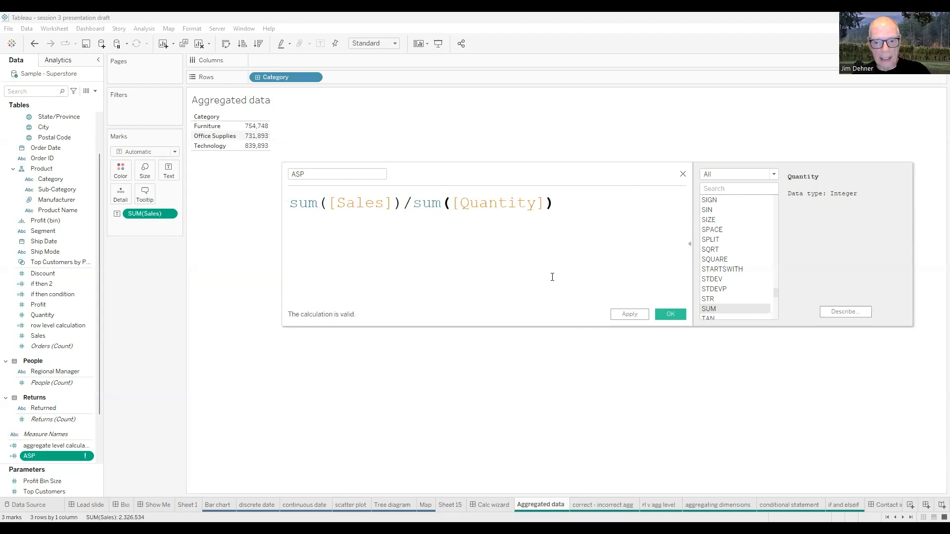
left_click(670, 315)
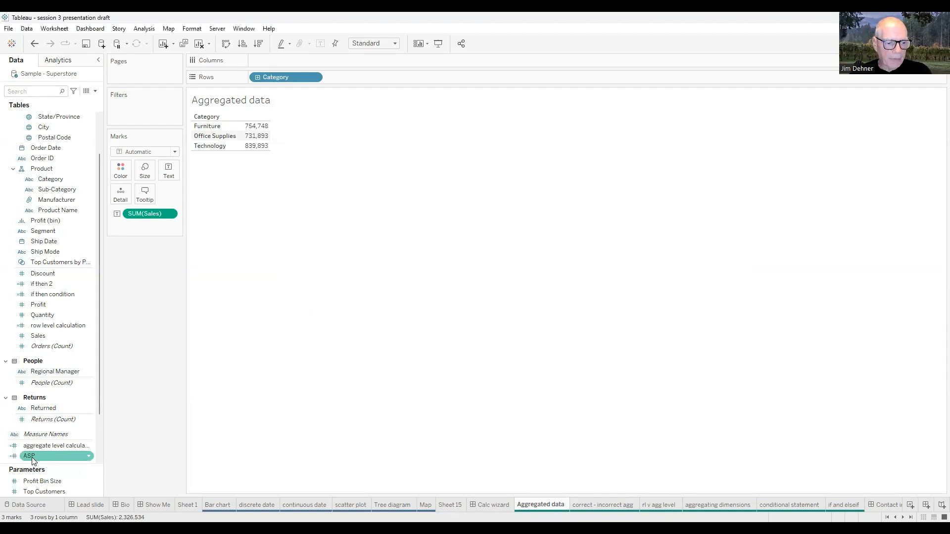
left_click_drag(32, 460, 466, 333)
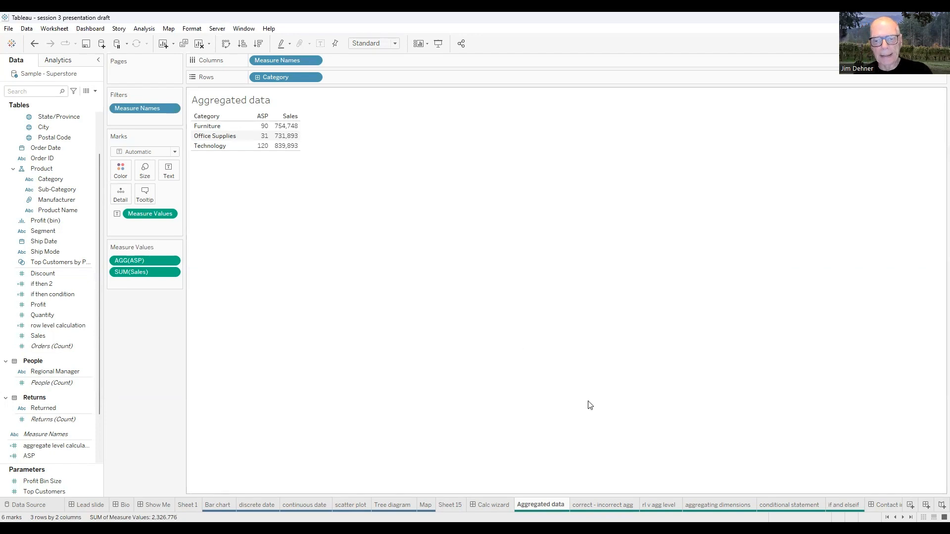
On the rl v agg level sheet, widen the Marks and Measure Values cards and examine the row level calculation's formula
left_click(659, 505)
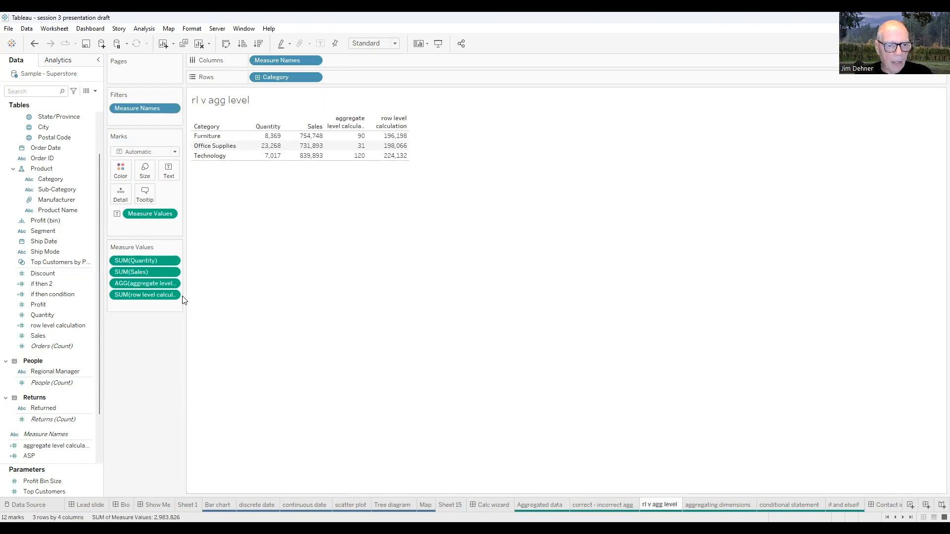
left_click_drag(183, 297, 272, 303)
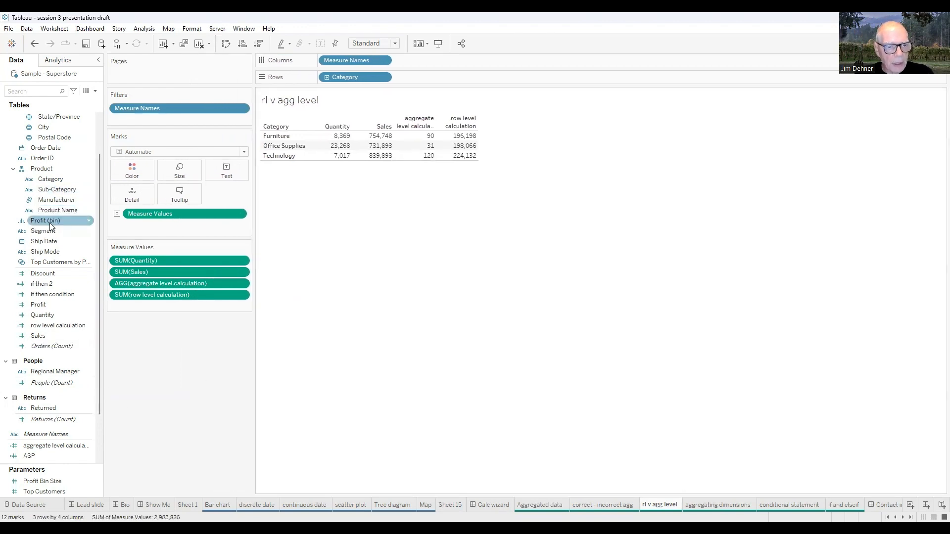
scroll(48, 313, "down", 2)
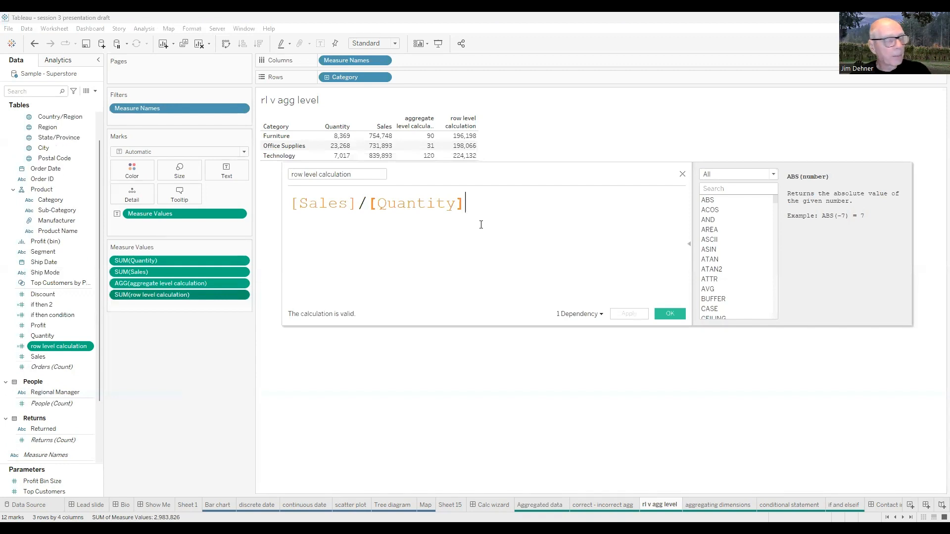
left_click_drag(358, 204, 292, 203)
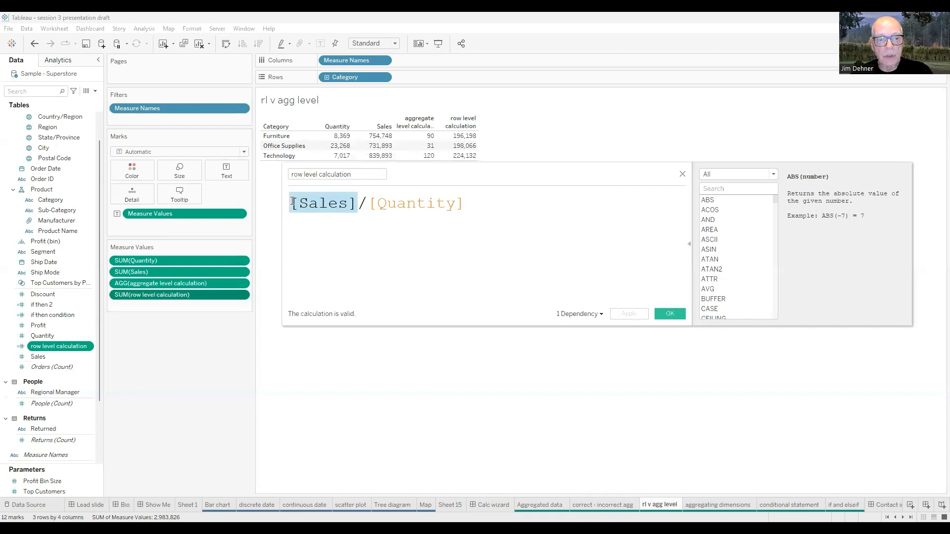
left_click_drag(369, 203, 524, 210)
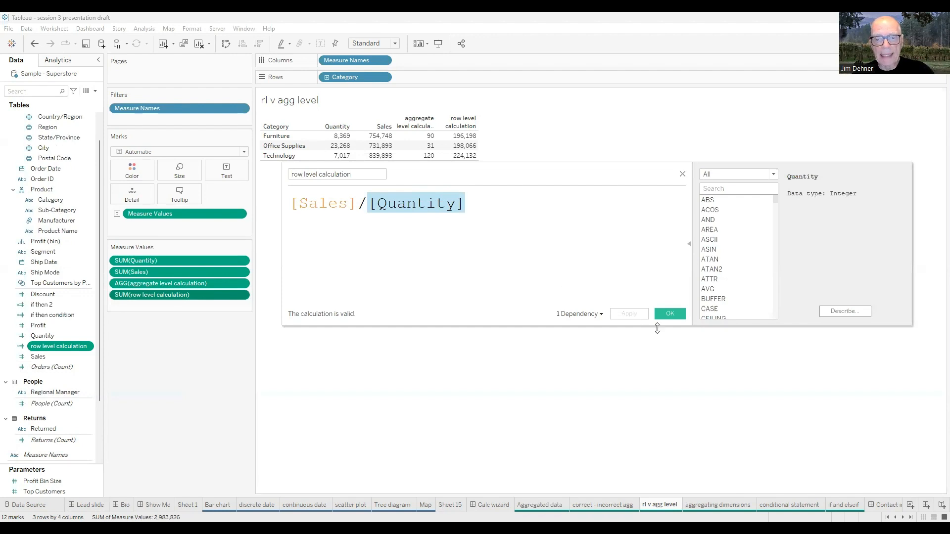
left_click(670, 314)
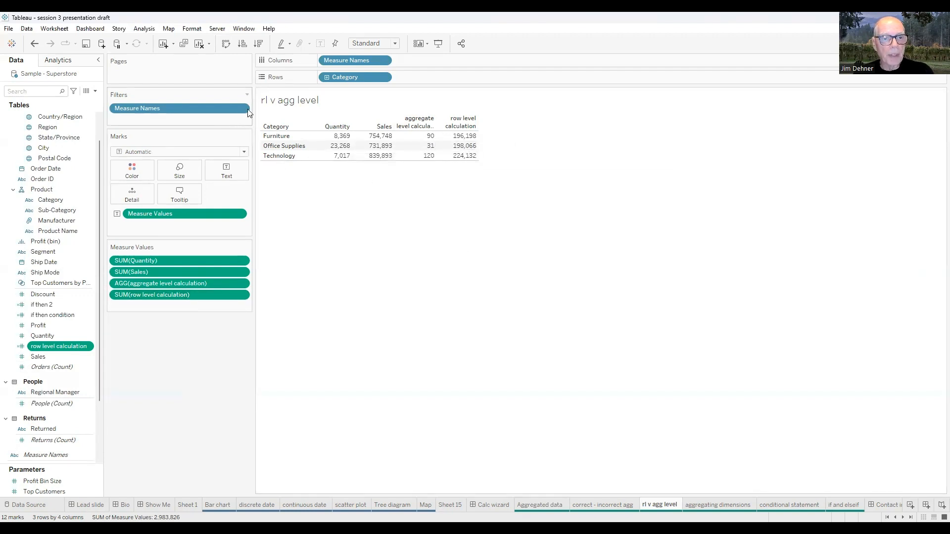
View the summary data and the underlying Orders rows of the rl v agg level sheet, then close the data window
left_click(142, 29)
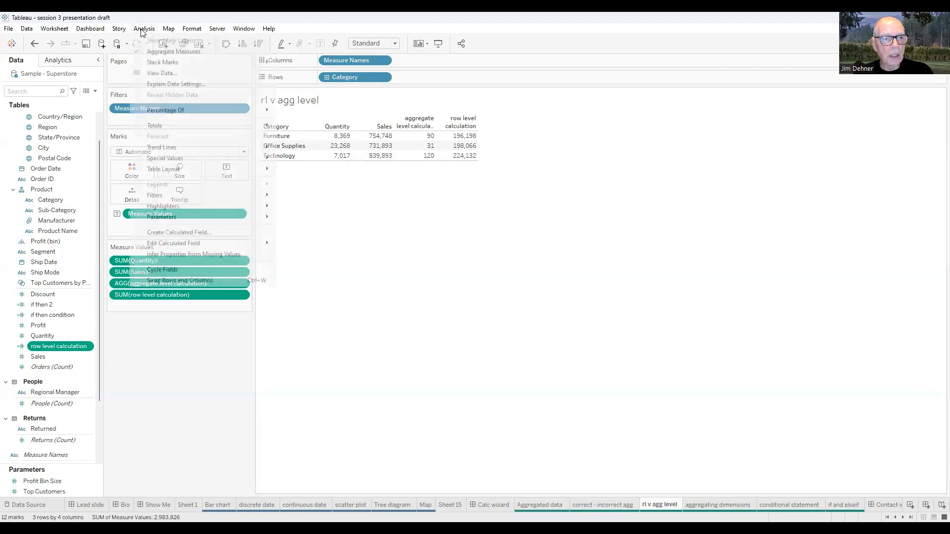
left_click(134, 74)
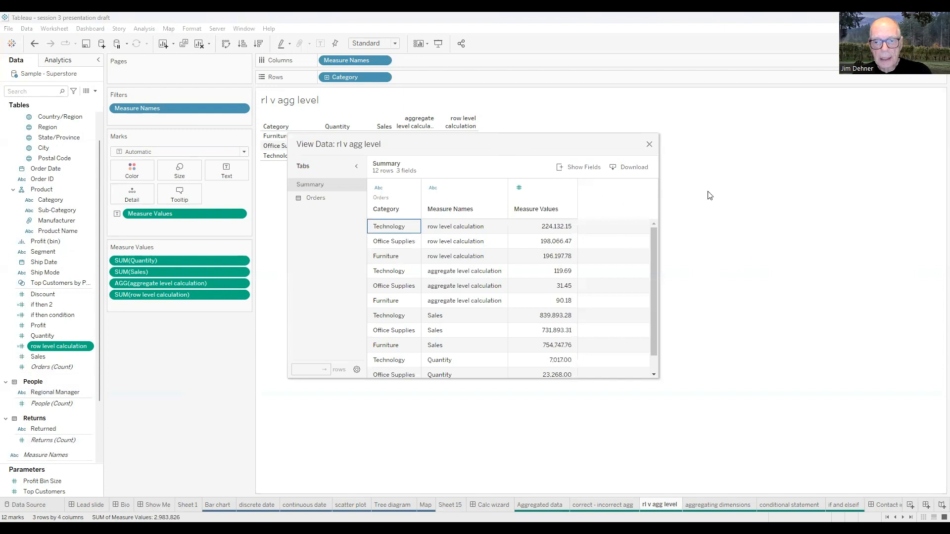
left_click_drag(534, 144, 693, 143)
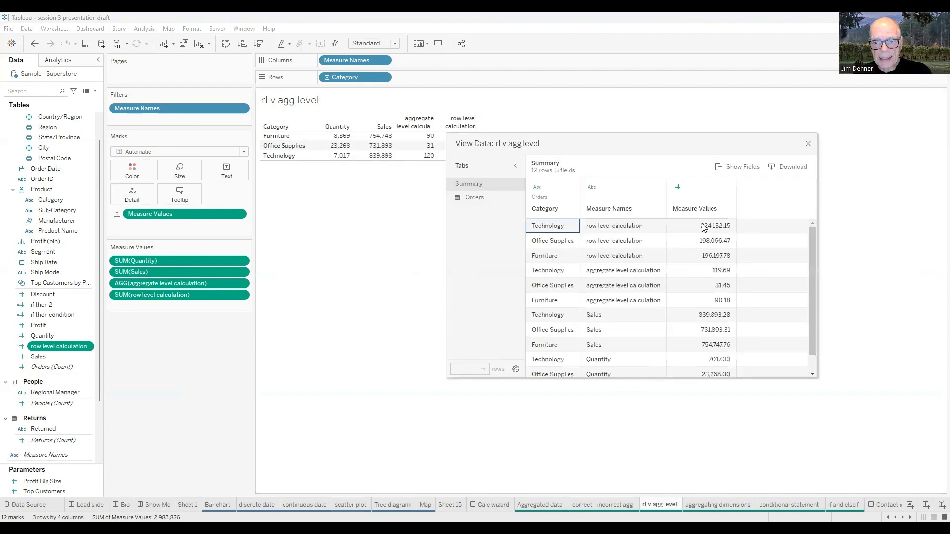
left_click(477, 201)
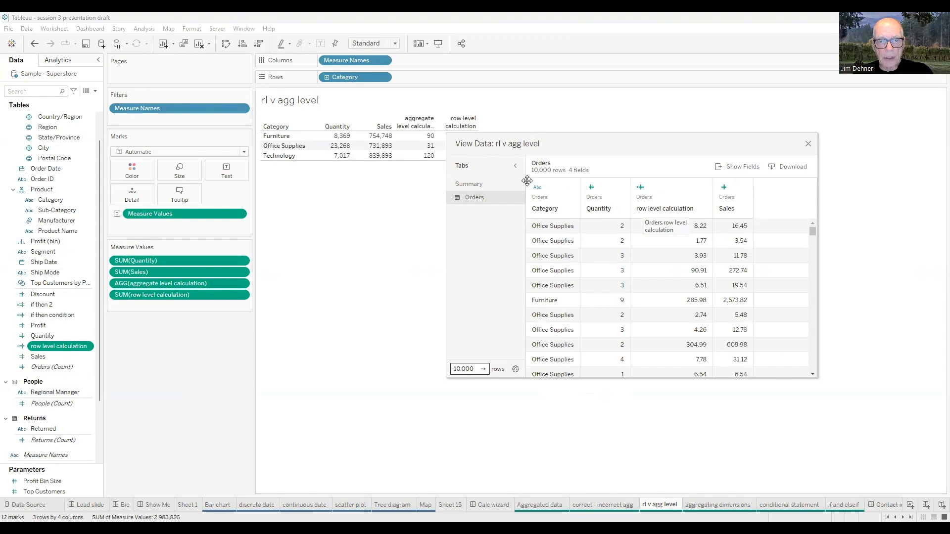
left_click_drag(565, 141, 527, 181)
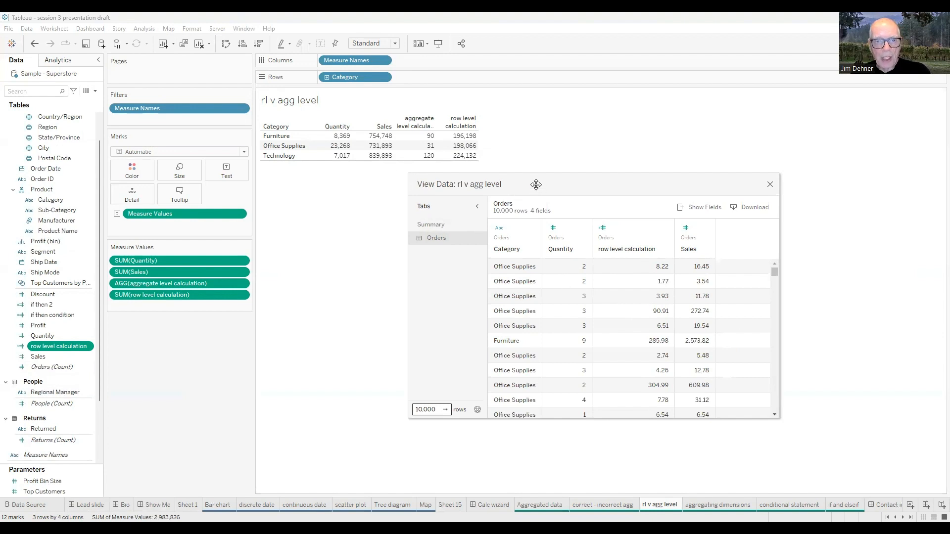
left_click_drag(536, 184, 488, 182)
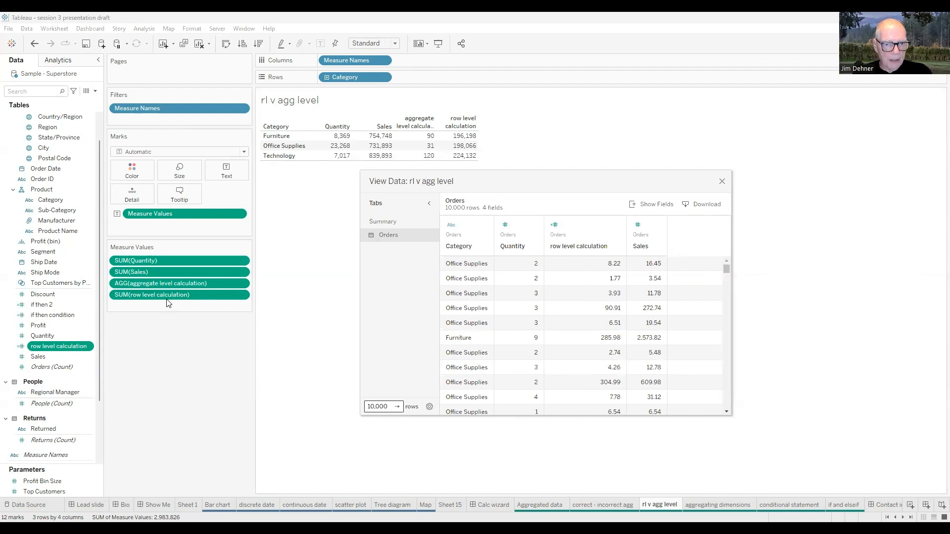
left_click(722, 184)
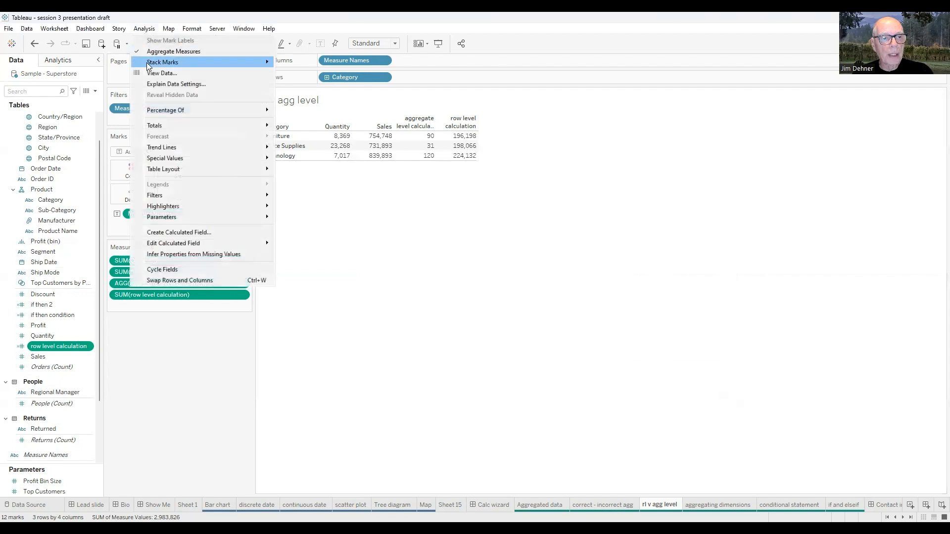
View the sheet's Orders rows again beside the Category table, comparing row level calculation values with its totals, then close them
left_click(140, 73)
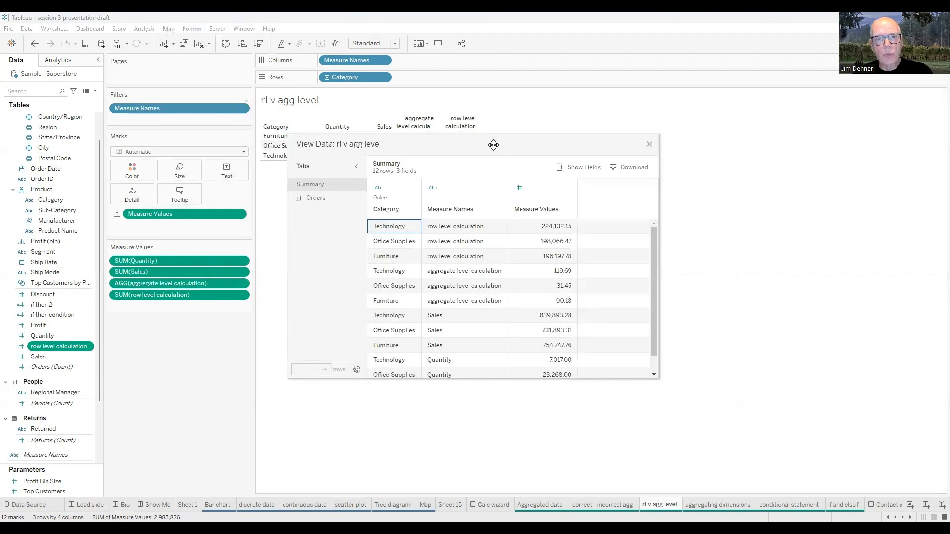
left_click_drag(495, 145, 669, 183)
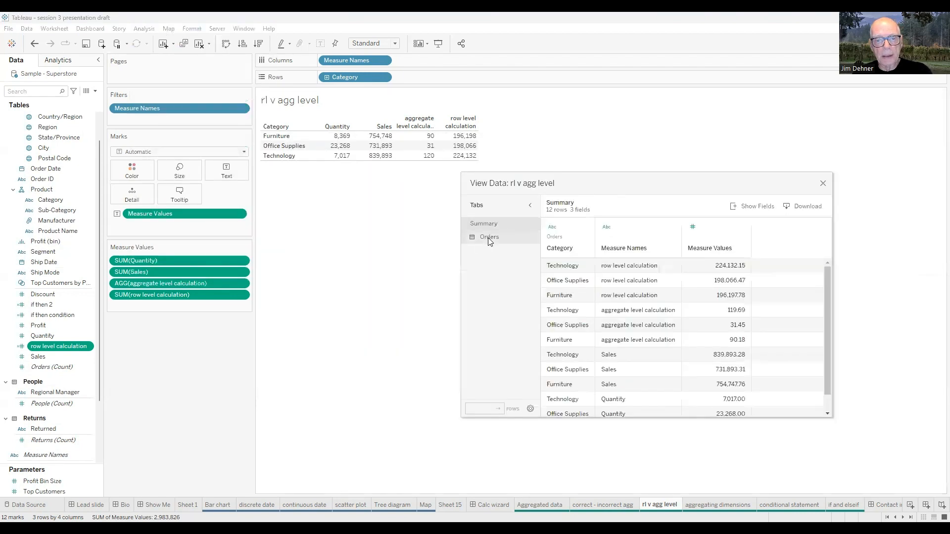
left_click(487, 237)
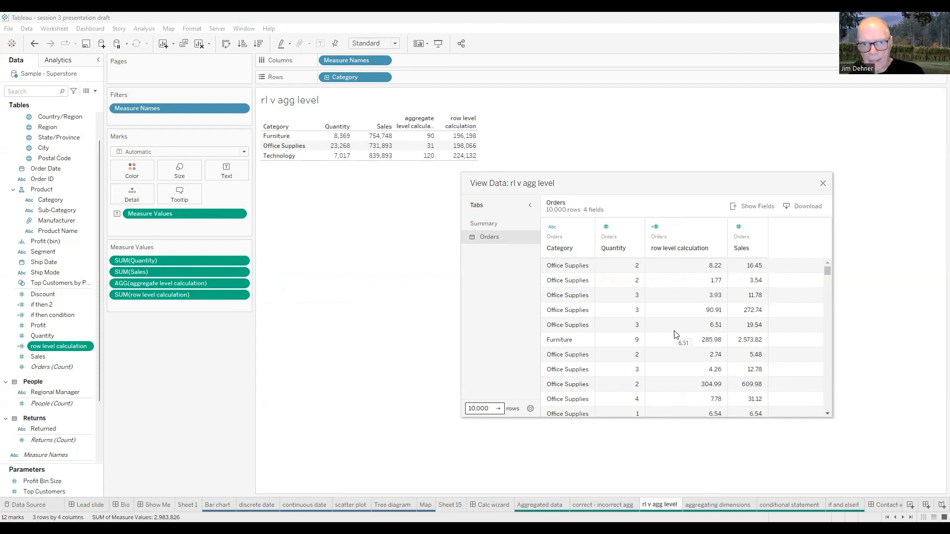
scroll(569, 306, "down", 2)
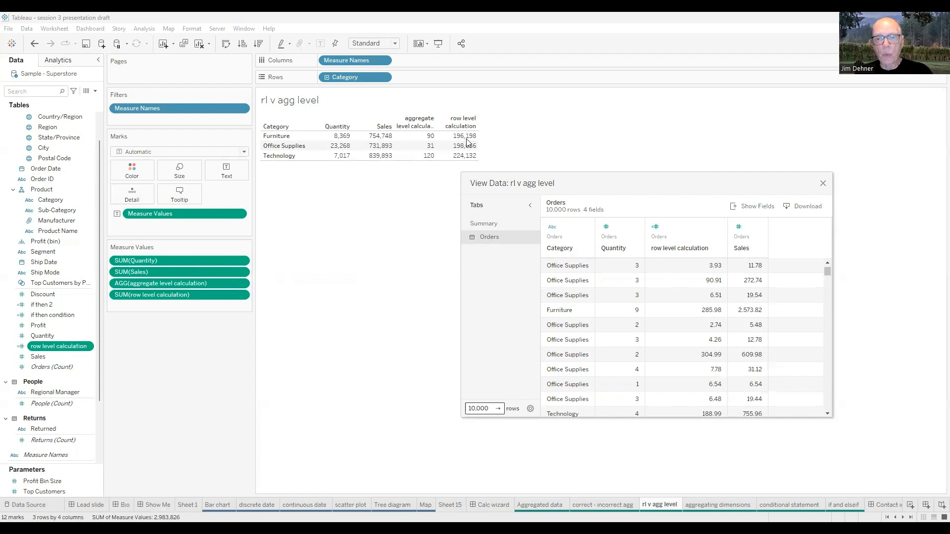
left_click(822, 184)
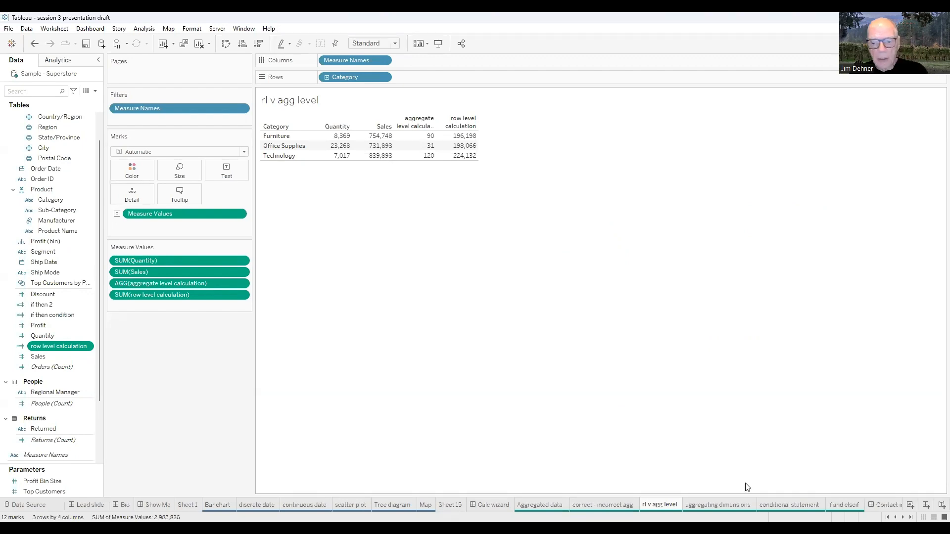
On the aggregating dimensions sheet, expand Category to its Sub-Category level to examine the distinct counts, then collapse it
left_click(725, 504)
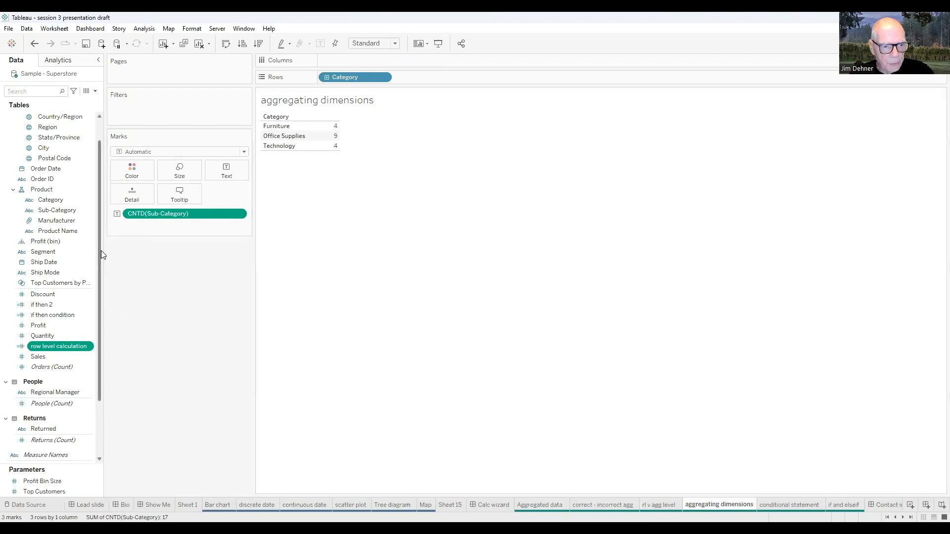
scroll(98, 242, "up", 3)
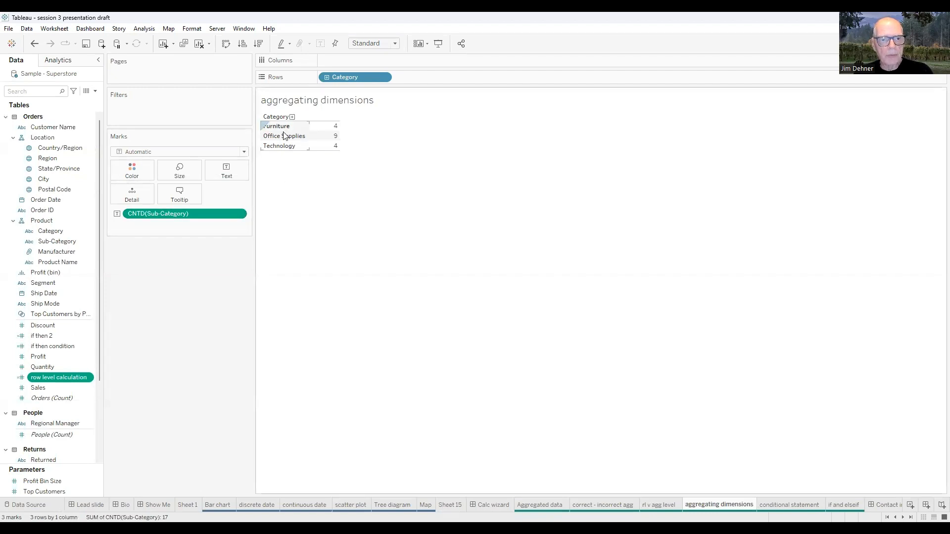
left_click(327, 77)
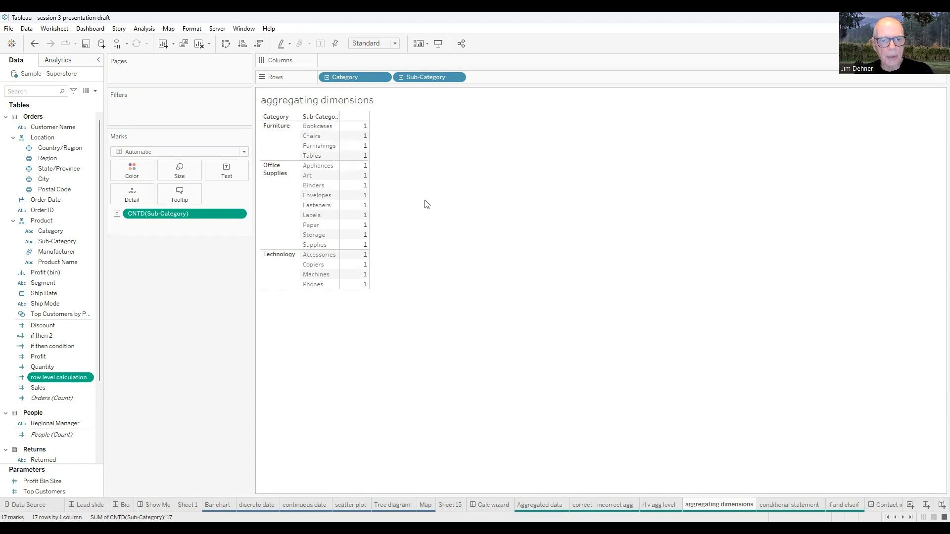
left_click(327, 77)
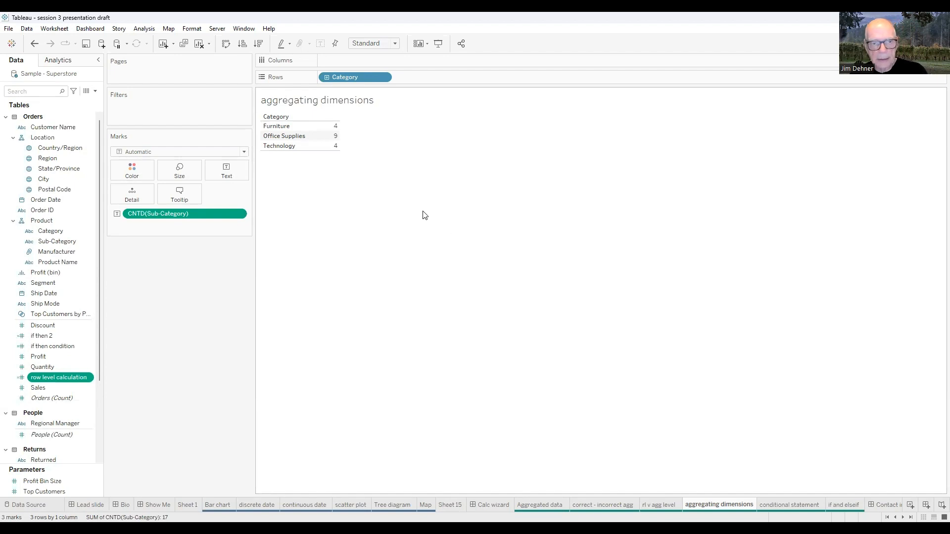
Create a calculated field with the formula max([Order Date]), keeping its default name
left_click(94, 91)
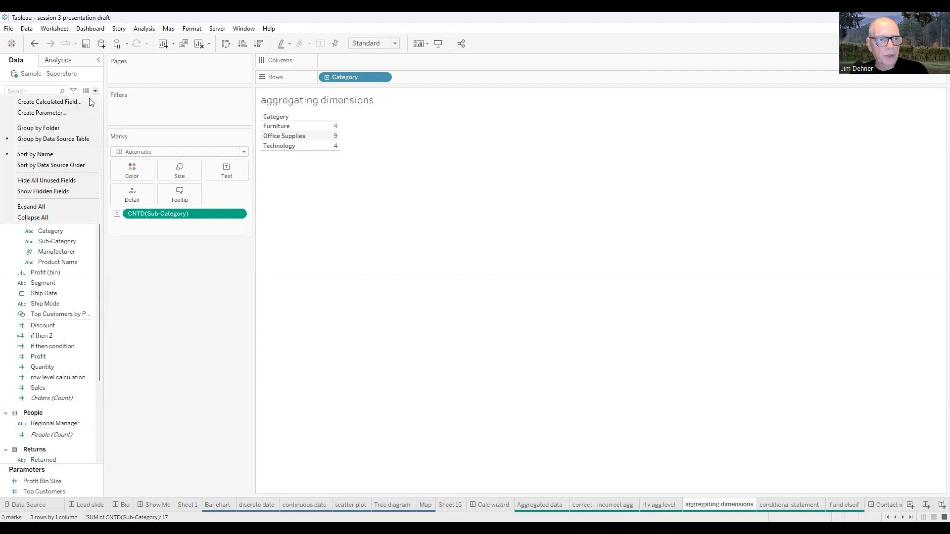
left_click(58, 103)
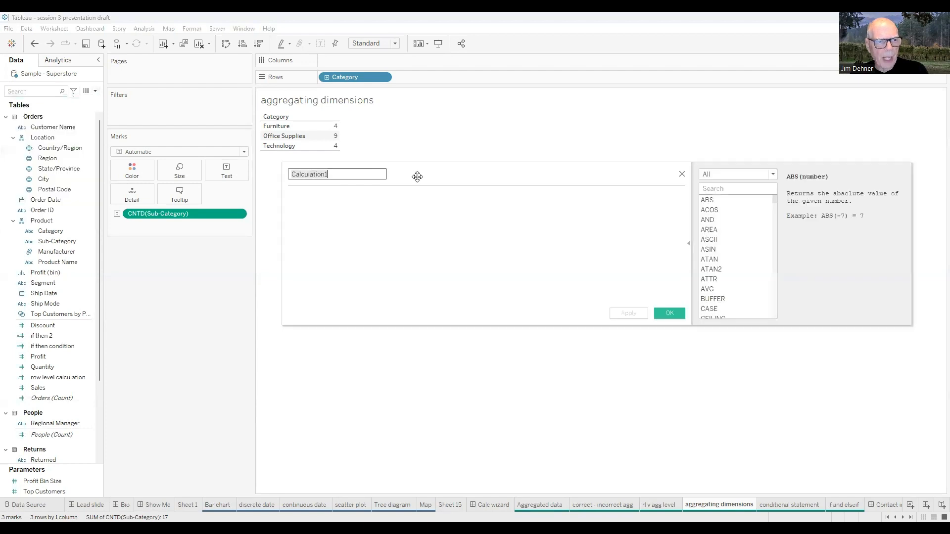
left_click_drag(417, 176, 431, 207)
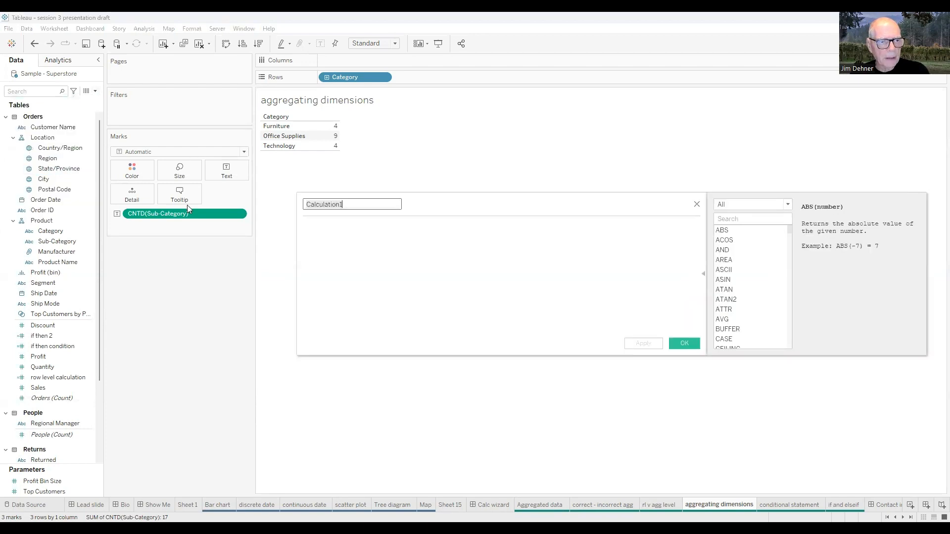
left_click(354, 244)
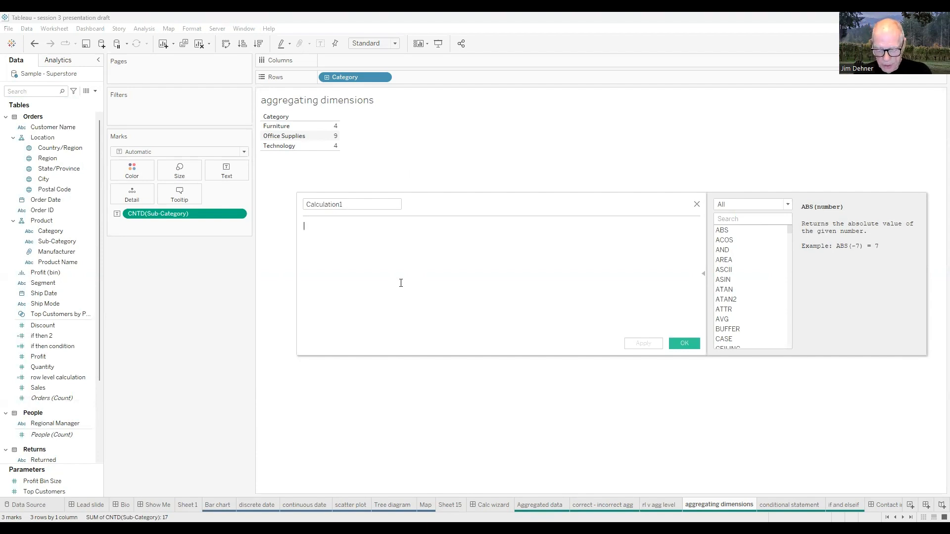
type("ma")
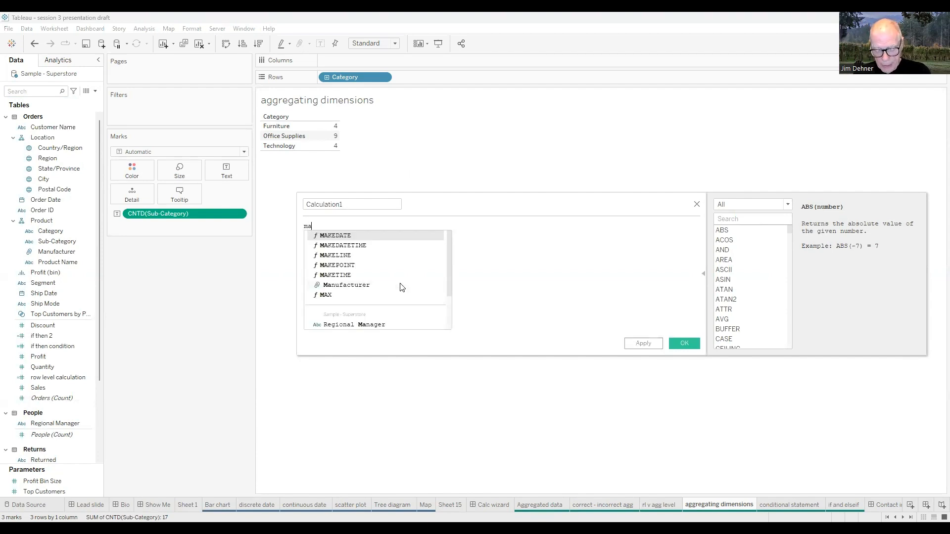
type("x(O")
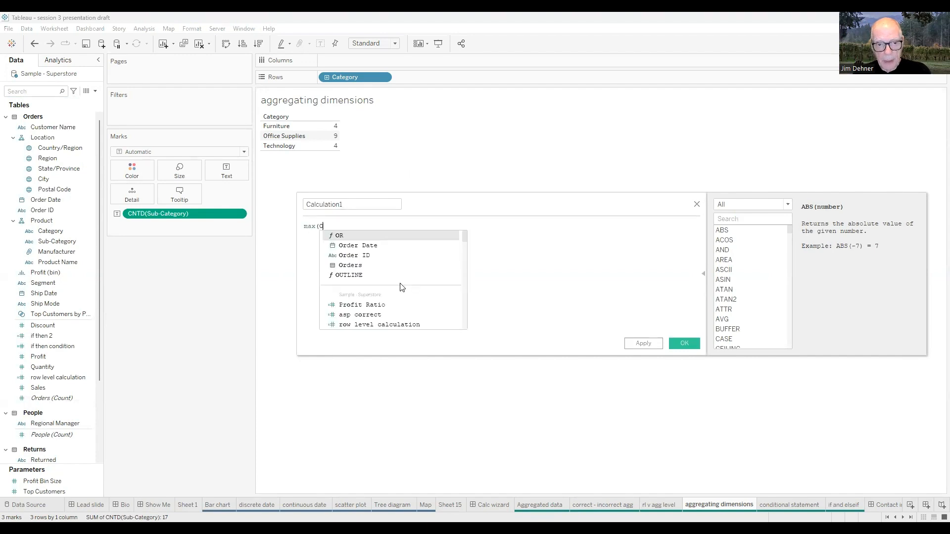
type("rder")
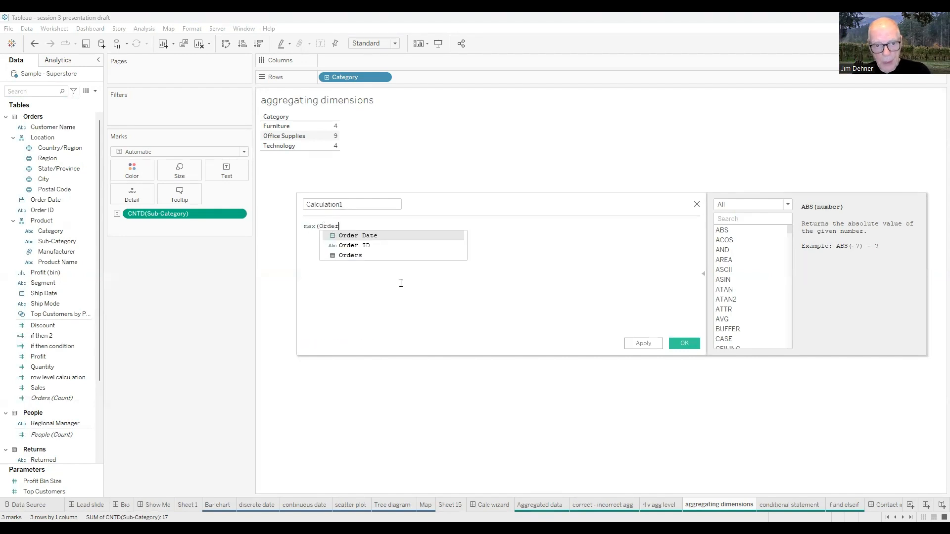
key("Return")
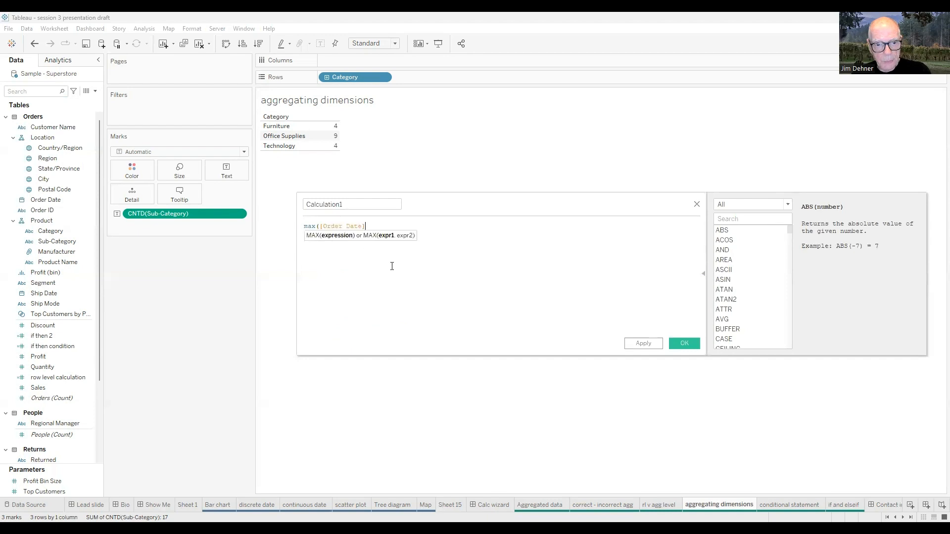
type(")")
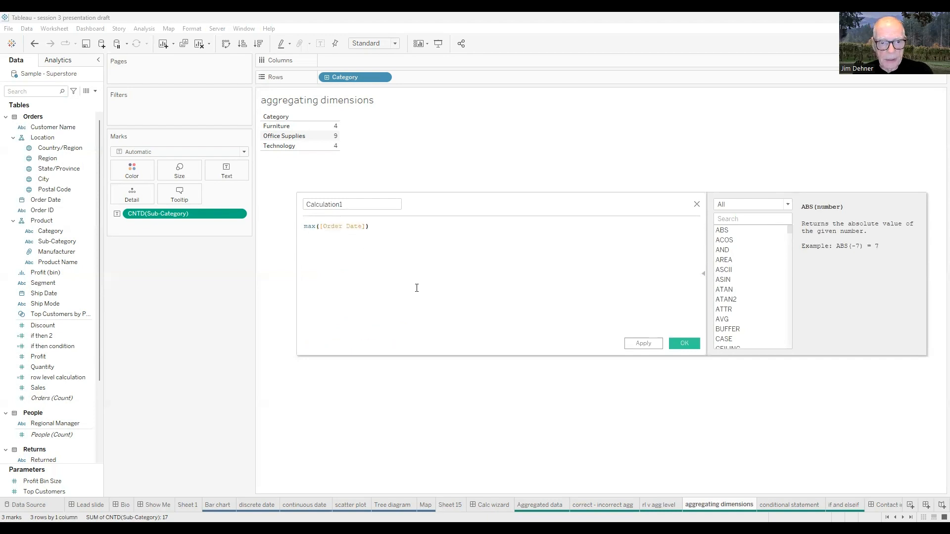
left_click(675, 342)
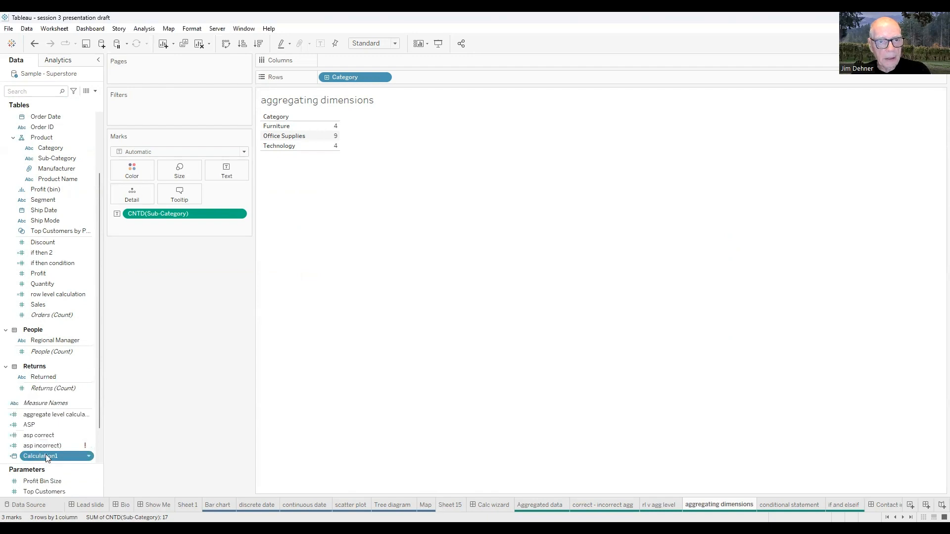
Add the maximum order date calculation to the rows after Category, with a wider column, and expand Category to its Sub-Category level
left_click_drag(46, 456, 442, 105)
left_click_drag(432, 80, 420, 78)
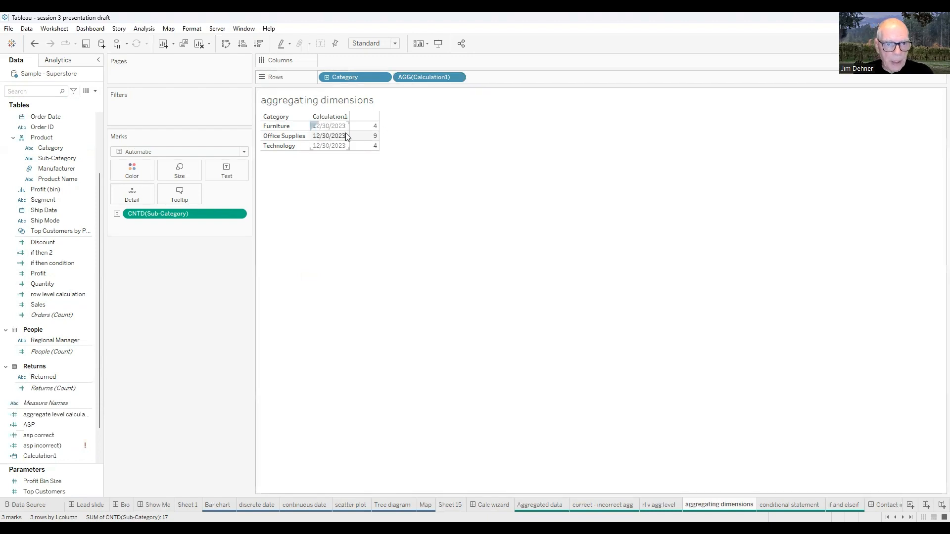
left_click_drag(349, 136, 375, 136)
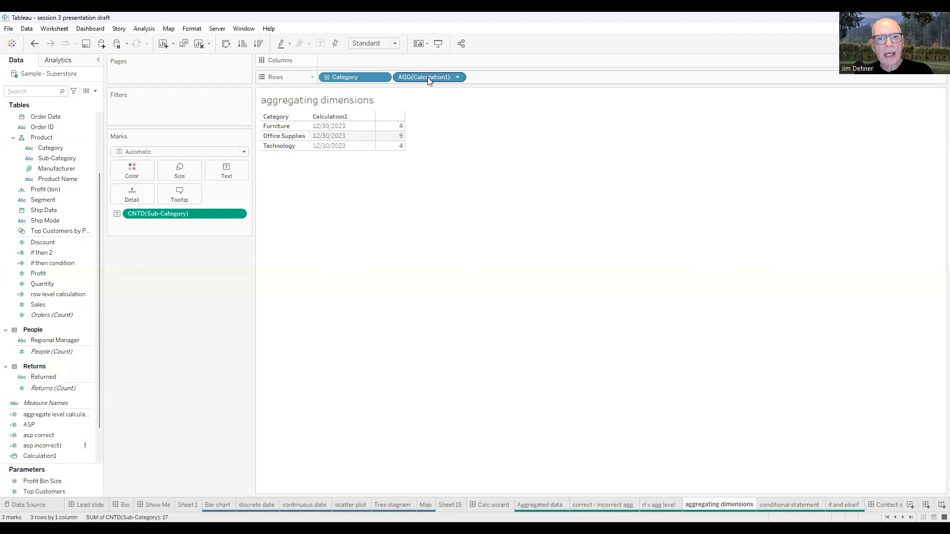
left_click(326, 78)
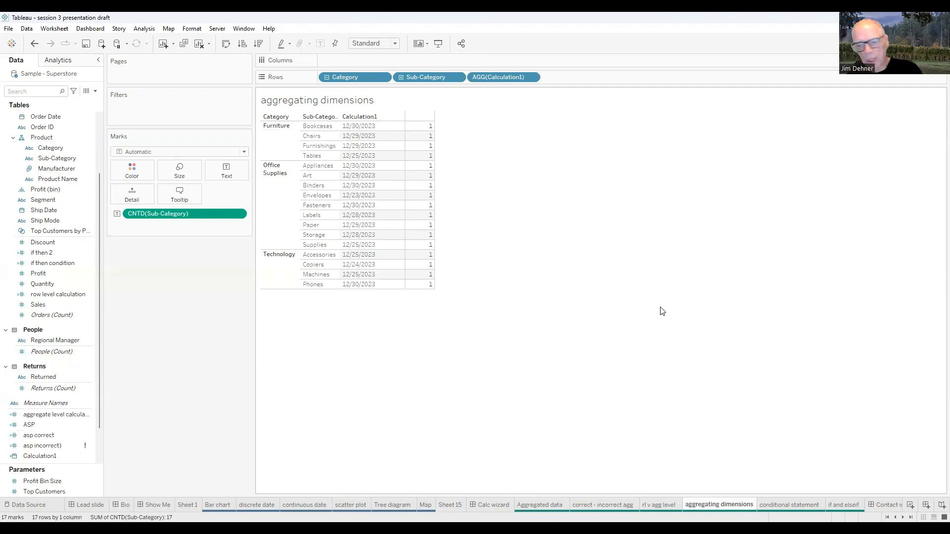
On the conditional statement sheet, examine the if then condition formula's Category test and Sales result, enlarging the text, then close the editor
left_click(788, 504)
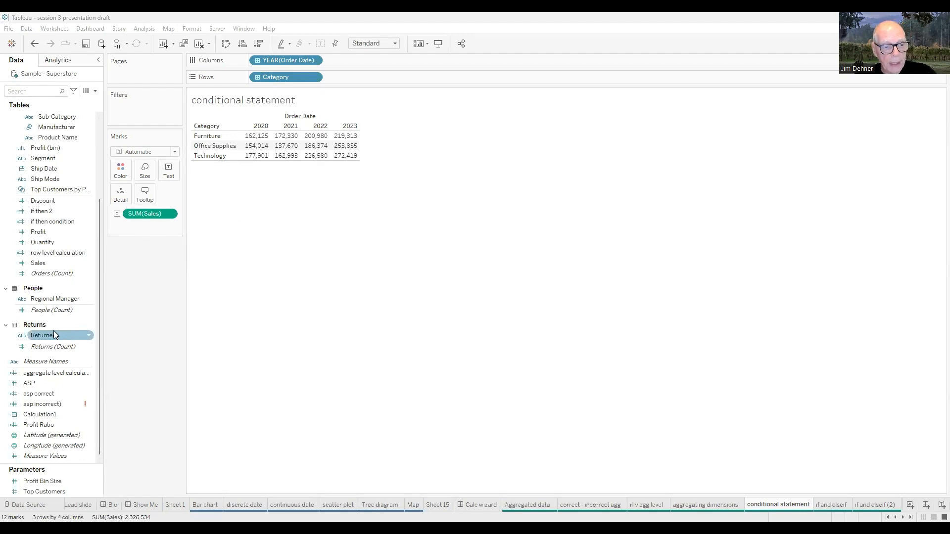
right_click(51, 226)
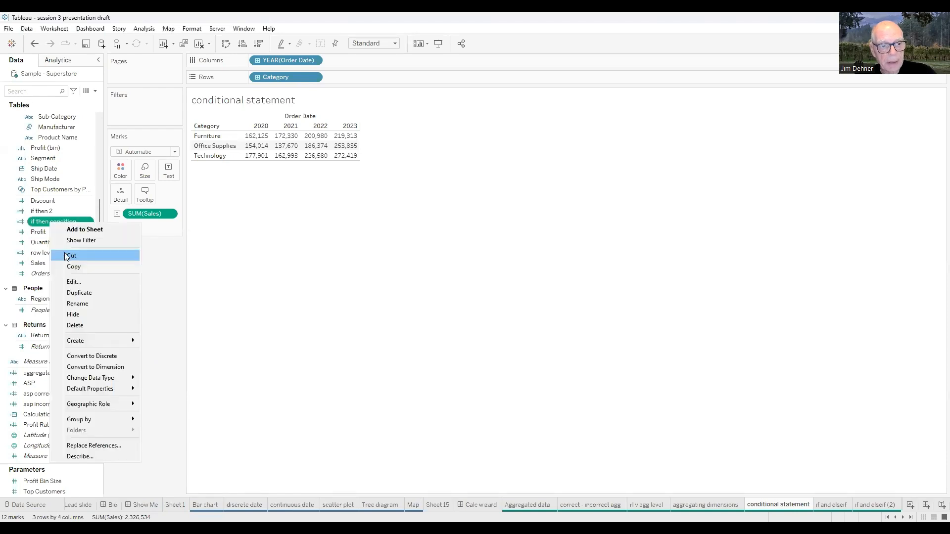
left_click(75, 281)
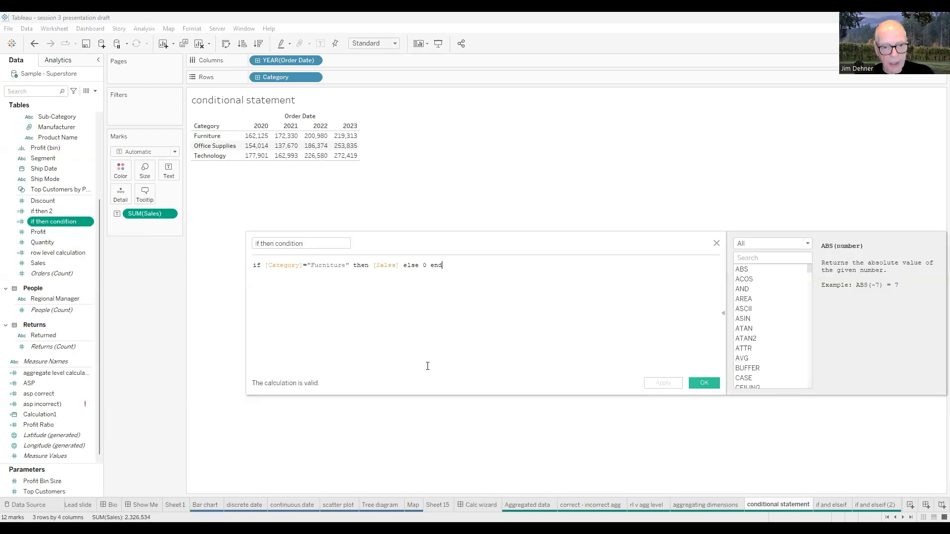
scroll(426, 364, "up", 5, "ctrl")
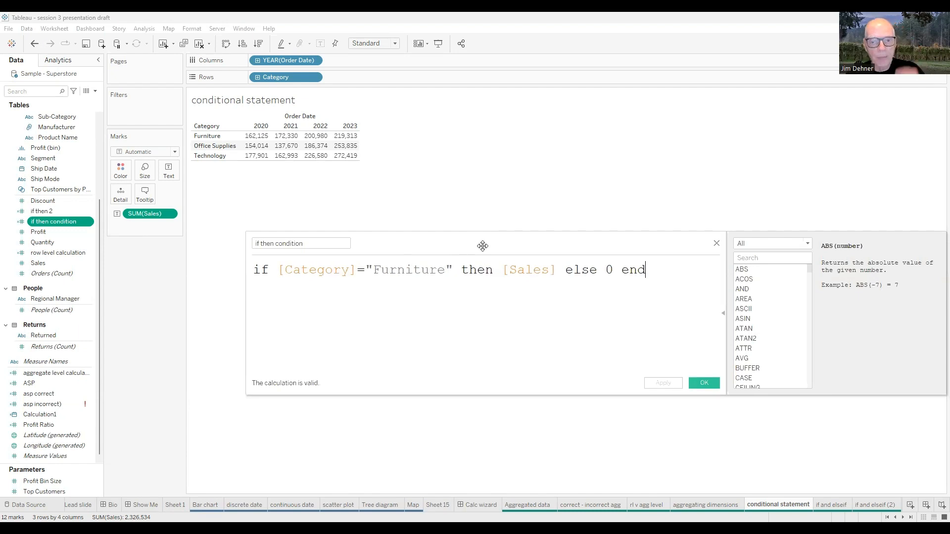
left_click_drag(483, 246, 495, 252)
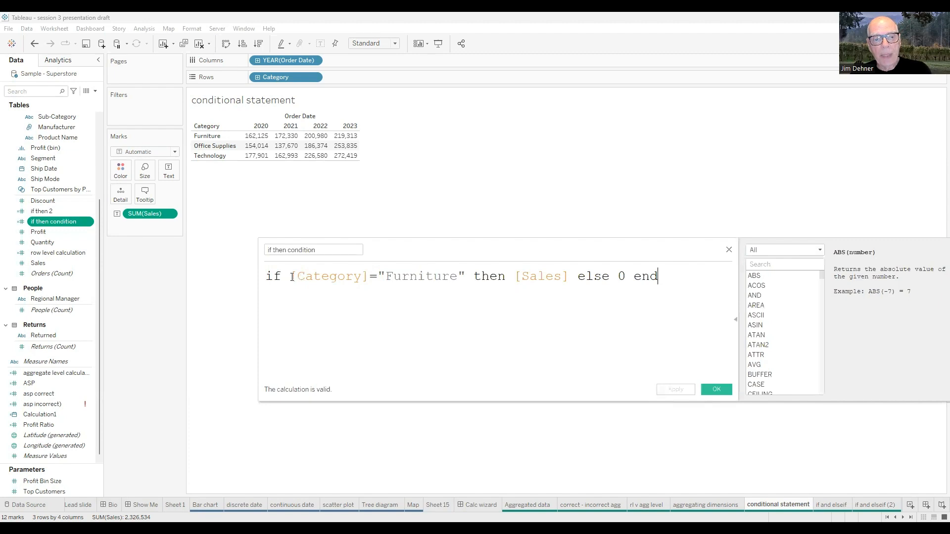
left_click_drag(291, 276, 465, 282)
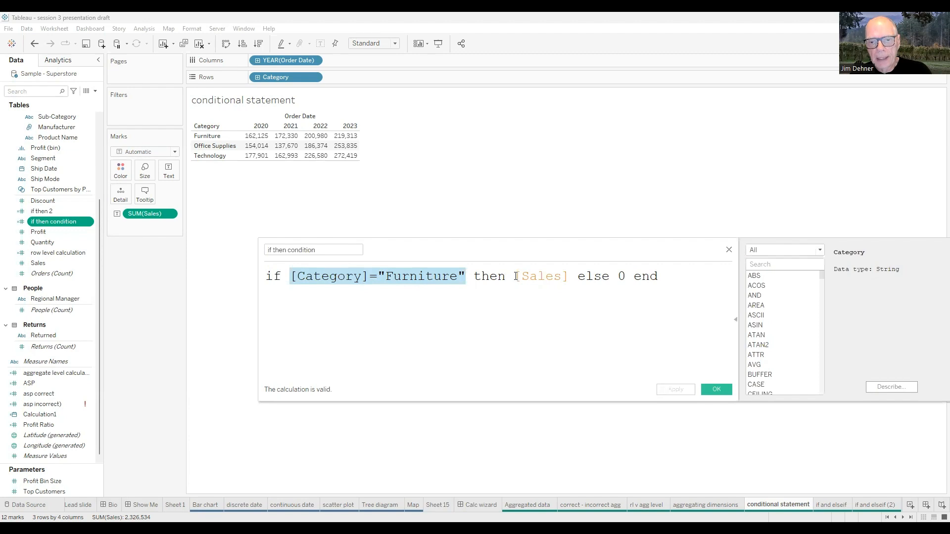
left_click_drag(516, 276, 568, 276)
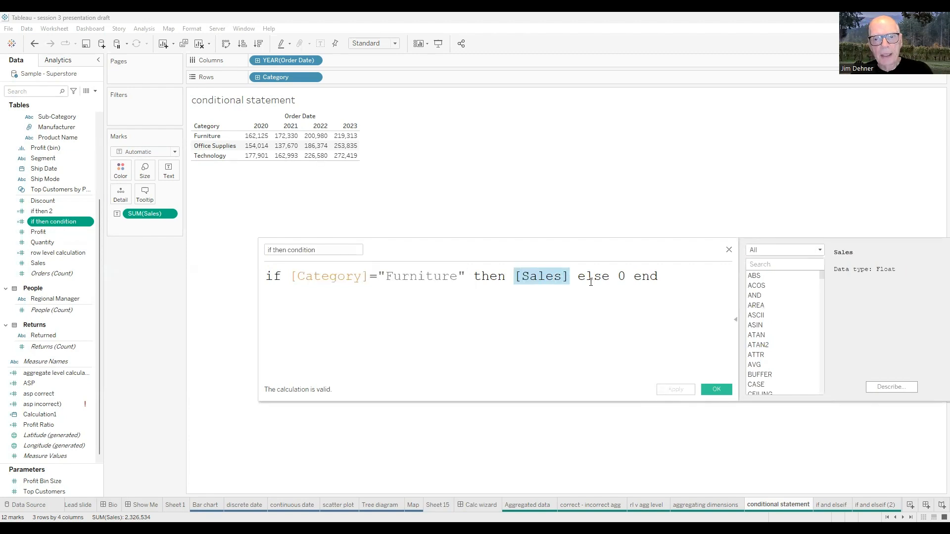
left_click(714, 391)
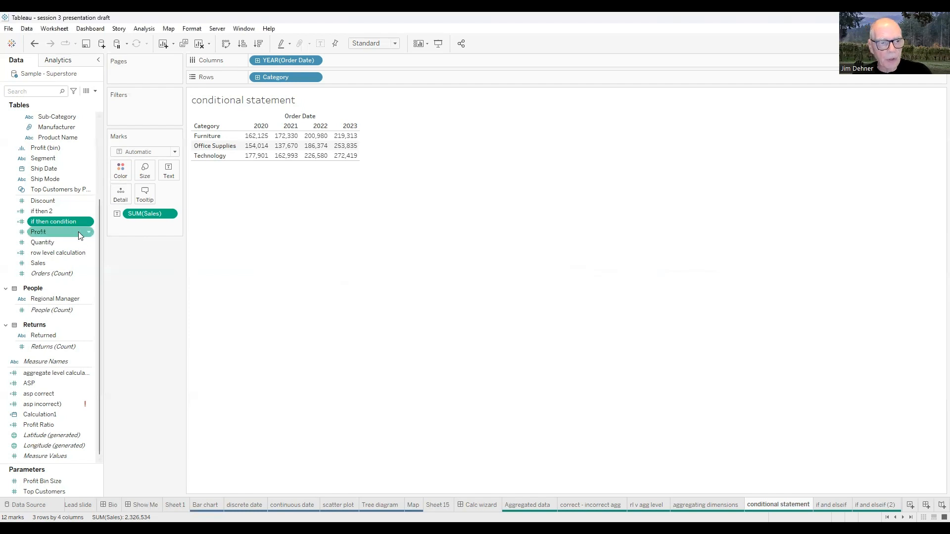
Add if then condition to the Sales table and order the rows with Measure Names before Category
double_click(65, 223)
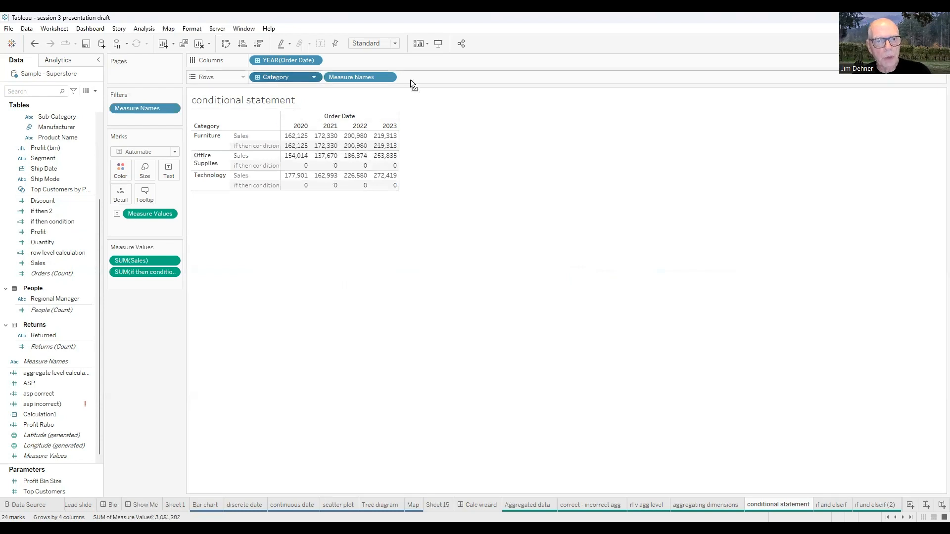
left_click_drag(411, 80, 433, 76)
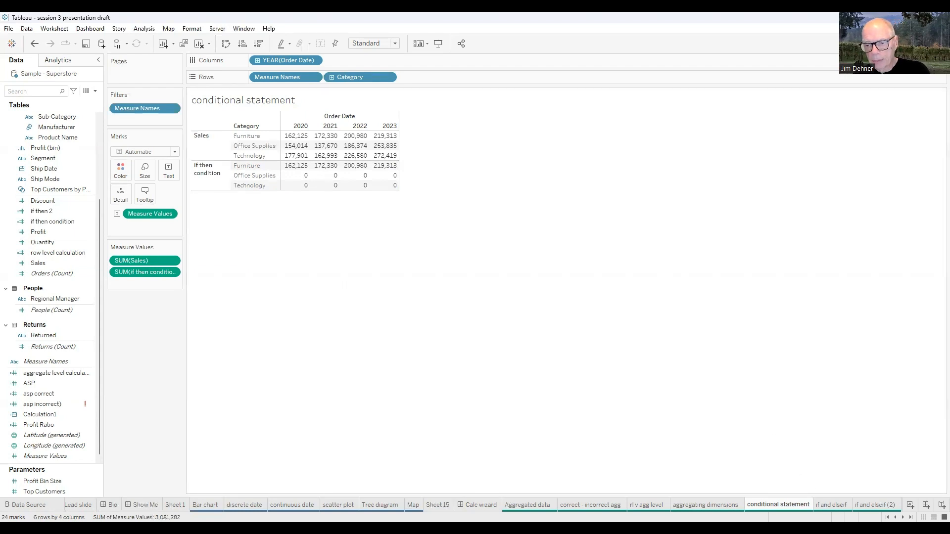
On the if and elseif sheet, examine the if then 2 formula in enlarged text beside the Region bar chart, then close it
key("ctrl+Tab")
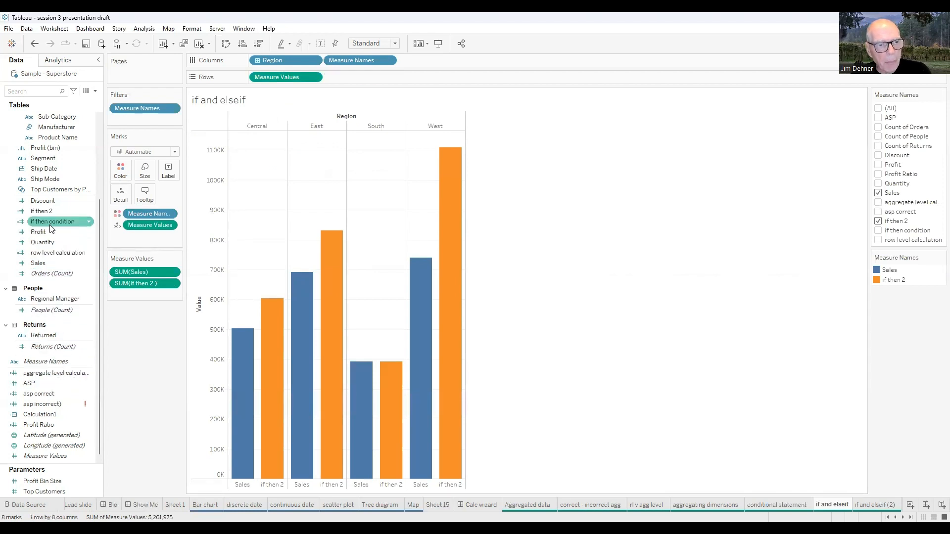
right_click(45, 212)
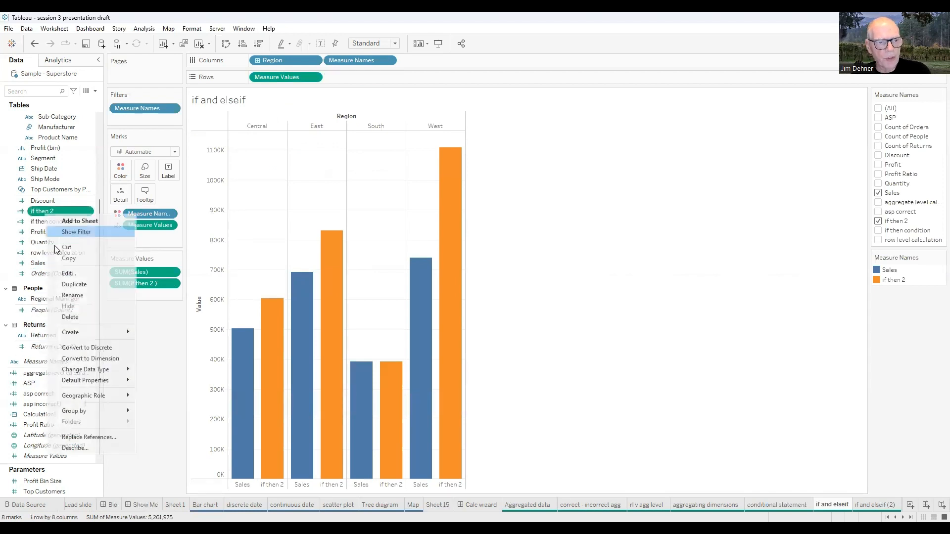
left_click(65, 275)
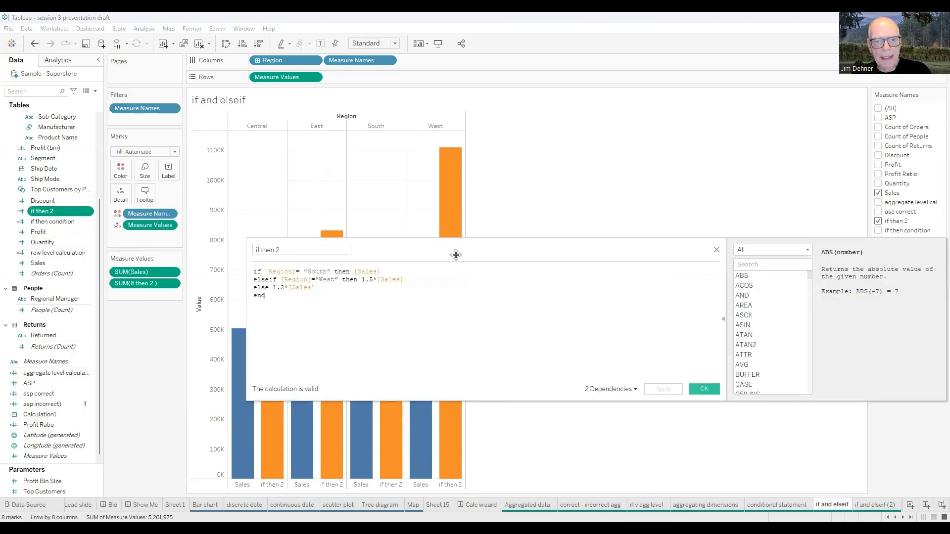
left_click_drag(665, 258, 912, 262)
scroll(728, 349, "up", 5)
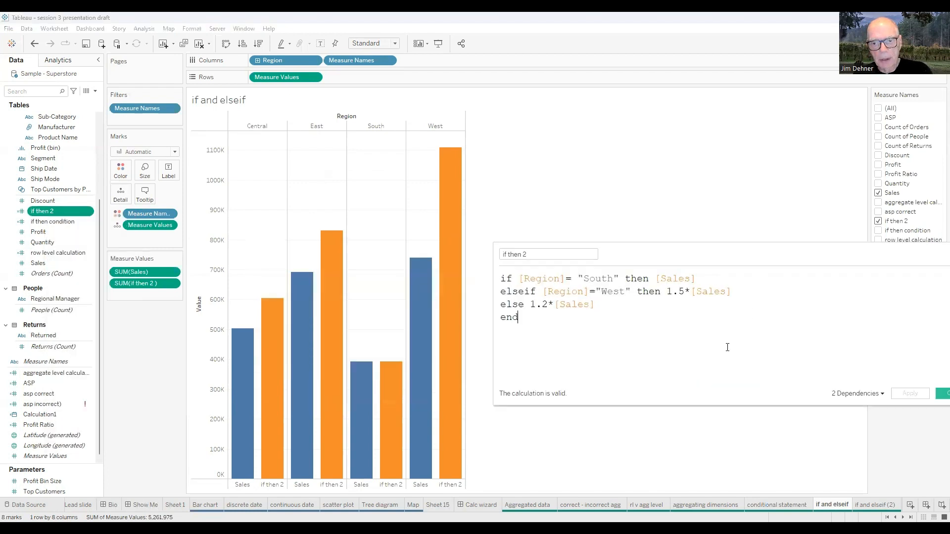
scroll(728, 350, "up", 1)
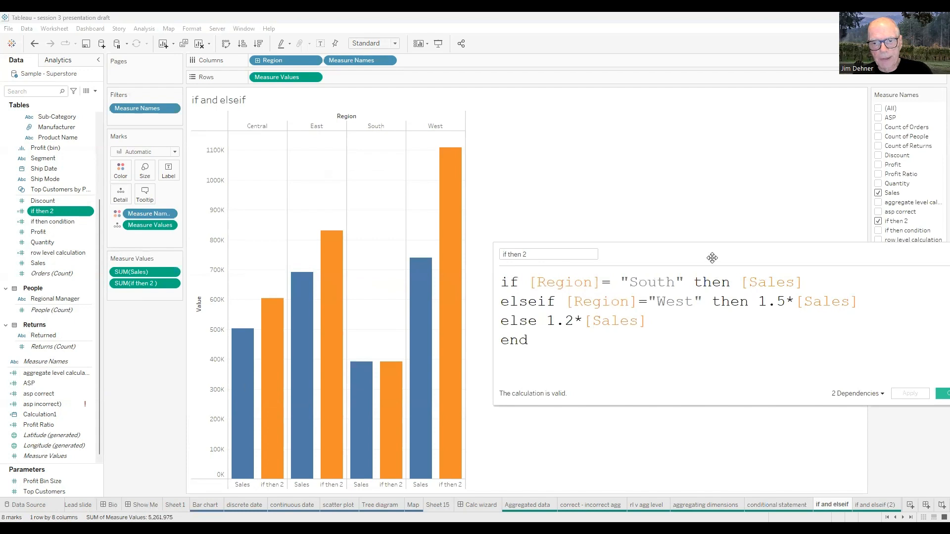
left_click_drag(711, 255, 705, 195)
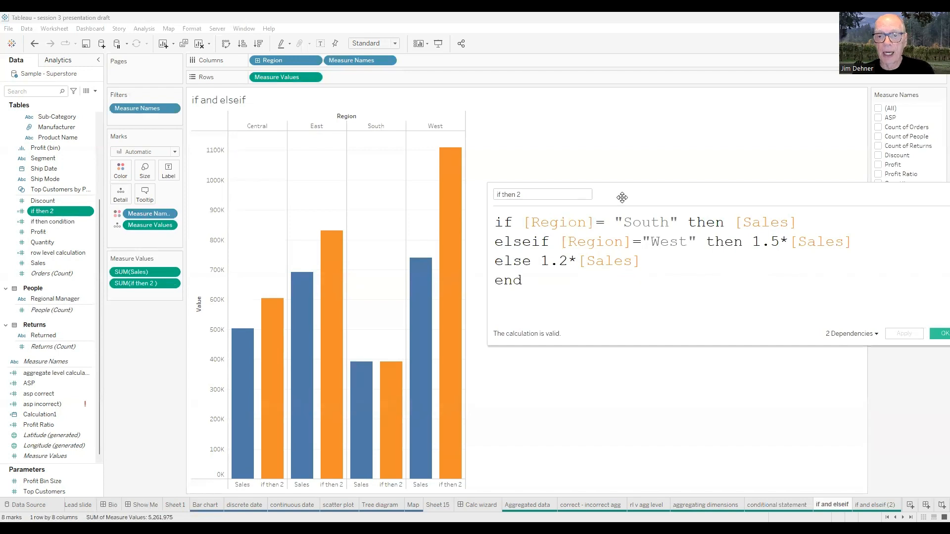
left_click_drag(610, 196, 598, 195)
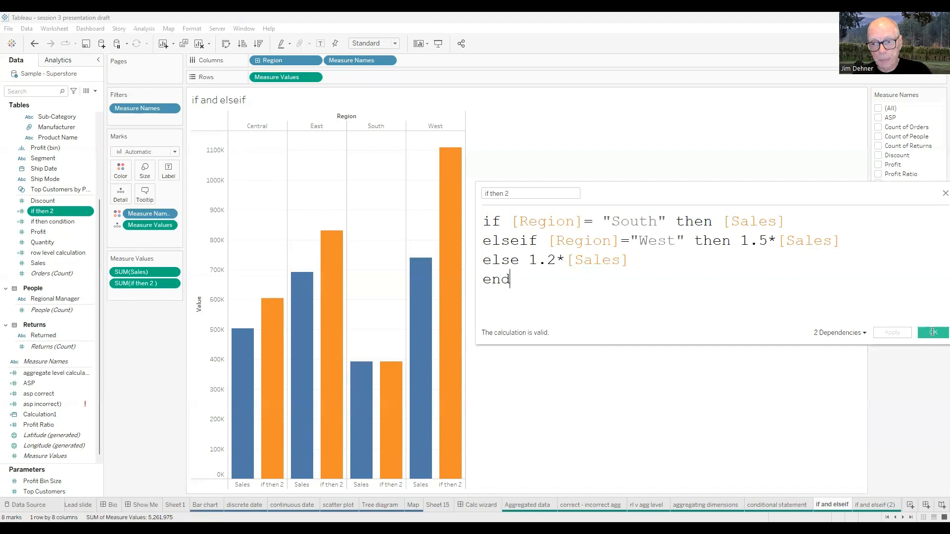
left_click(945, 193)
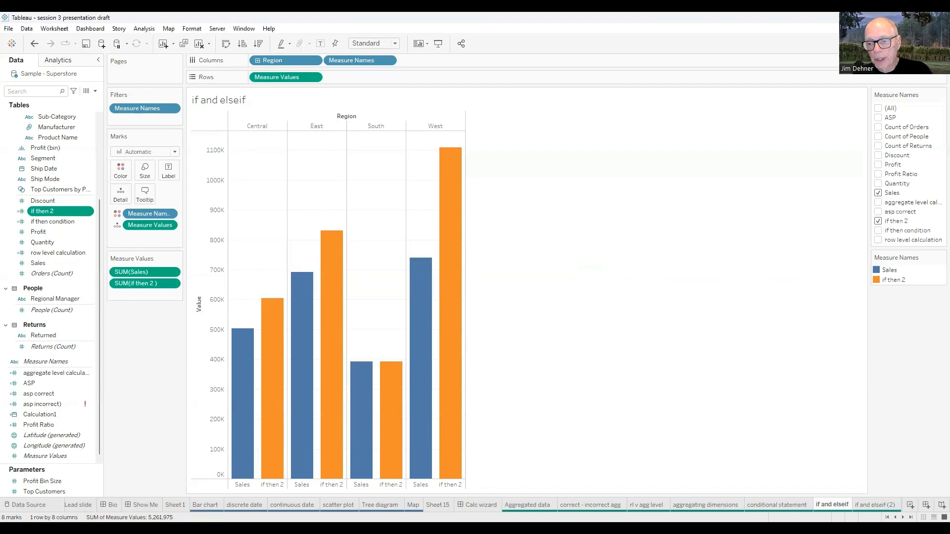
Show the Contact info dashboard at the end of the workbook
left_click(903, 518)
left_click(903, 517)
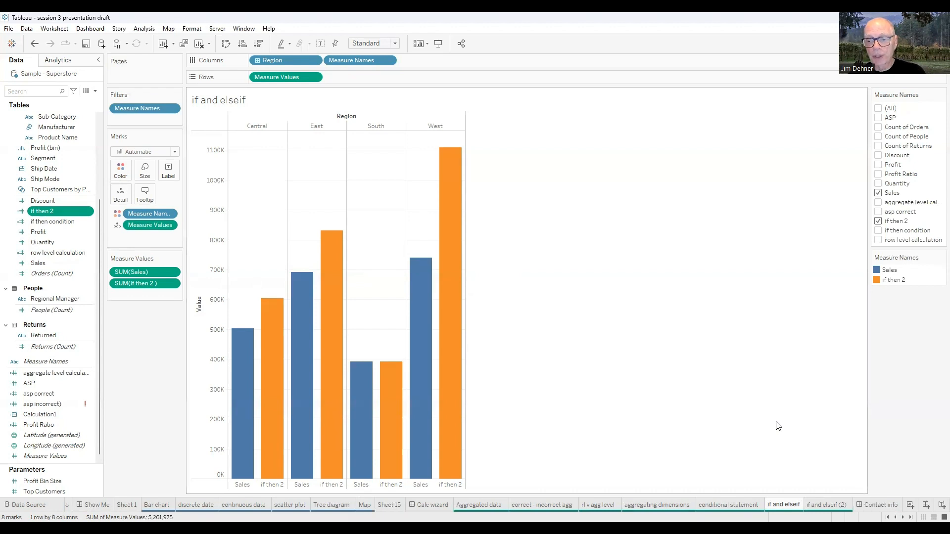
left_click(860, 504)
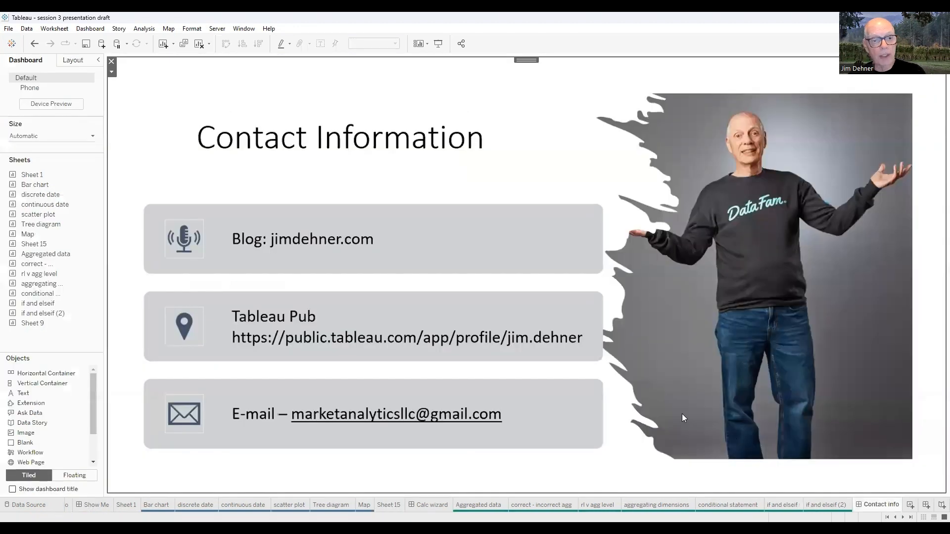